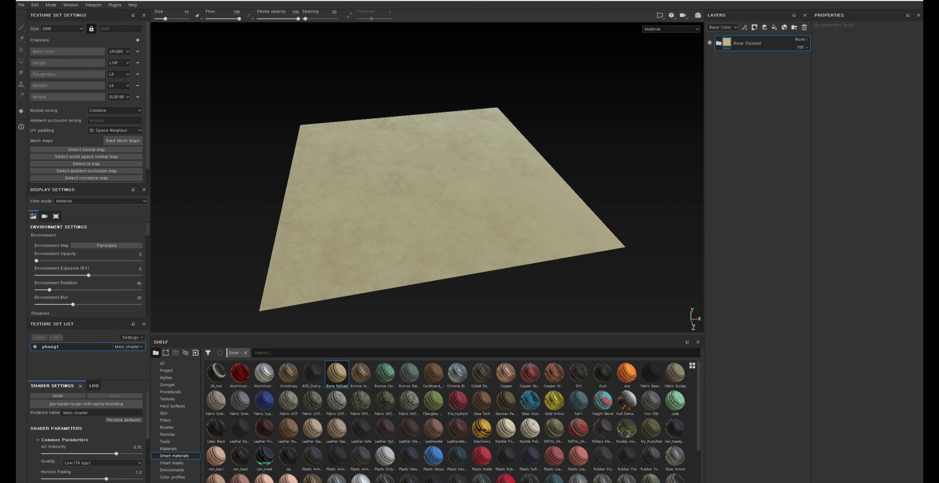
Step: Turn on Show mesh wireframe so the plane displays its red wireframe
left_click(549, 225)
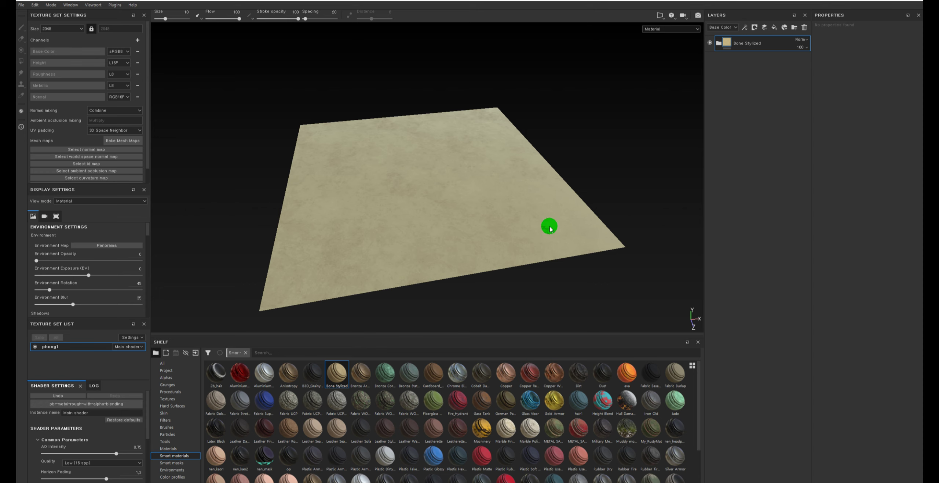
left_click(534, 220)
left_click(384, 226)
left_click_drag(384, 226, 386, 225)
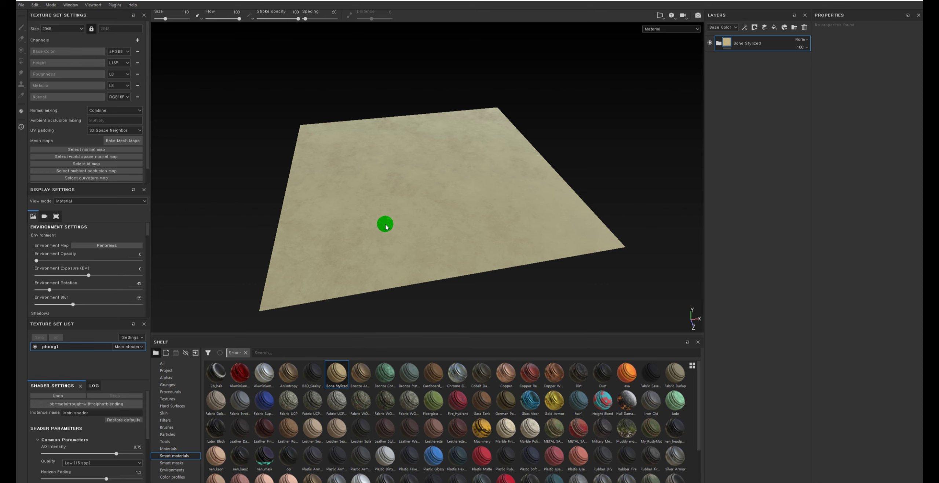
scroll(107, 261, "down", 5)
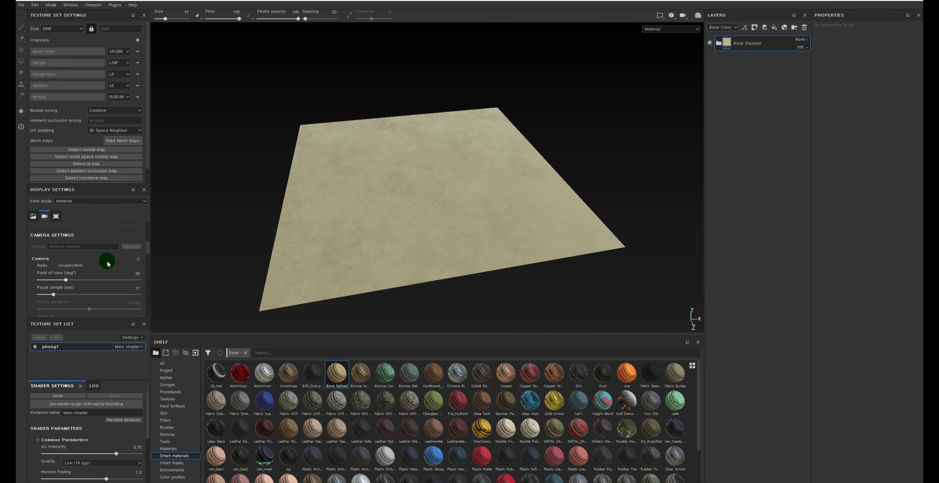
scroll(107, 261, "down", 5)
scroll(102, 264, "down", 3)
scroll(97, 263, "down", 2)
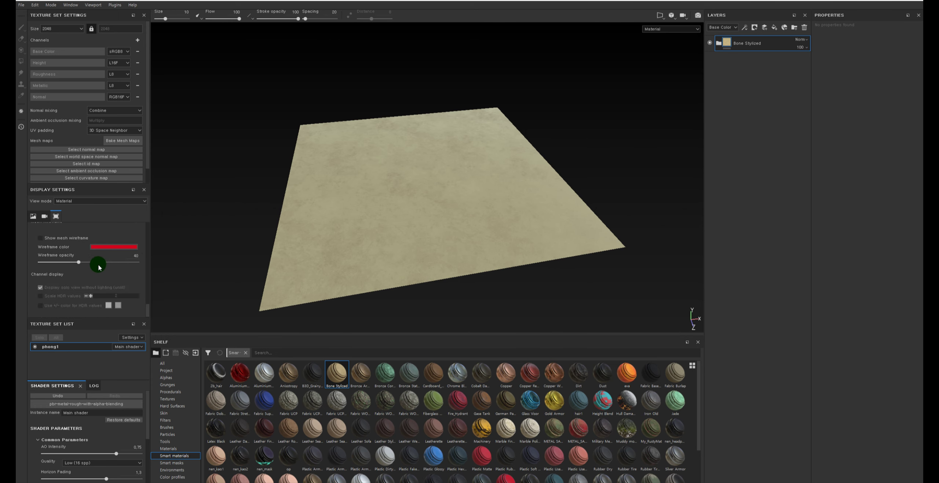
left_click(63, 240)
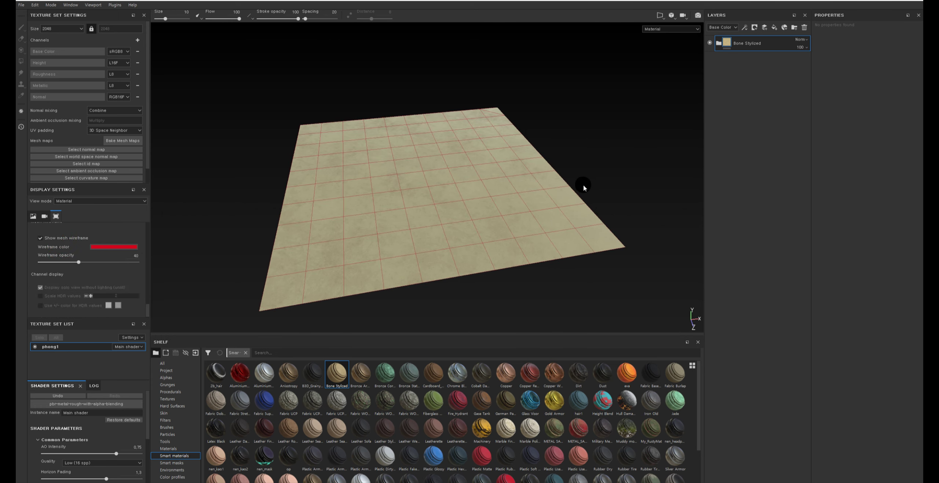
mouse_move(583, 185)
left_mouse_down("alt")
mouse_move(566, 62)
mouse_move(566, 176)
left_mouse_up("alt")
Step: Switch to the 2D/3D split view and frame the UV square and the plane
key("F1")
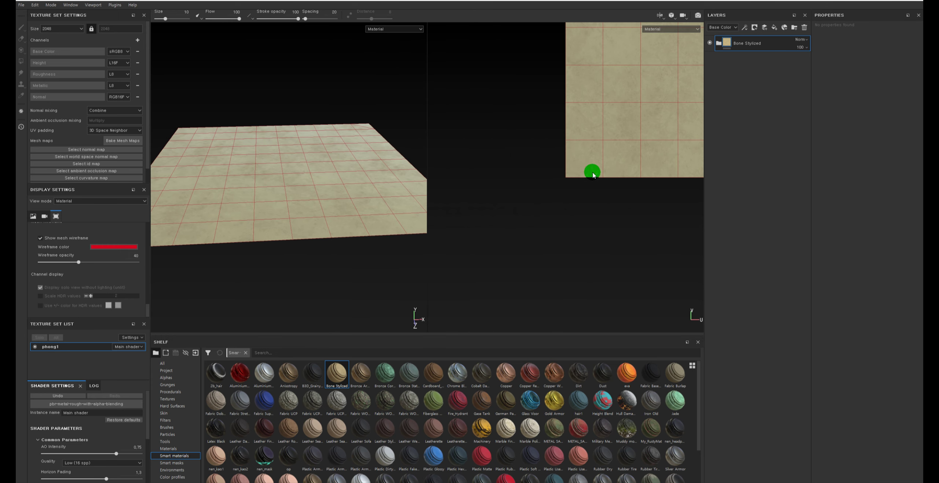
mouse_move(591, 172)
middle_mouse_down("alt")
mouse_move(536, 185)
mouse_move(429, 248)
middle_mouse_up("alt")
mouse_move(323, 124)
right_mouse_down("alt")
mouse_move(327, 151)
mouse_move(394, 164)
right_mouse_up("alt")
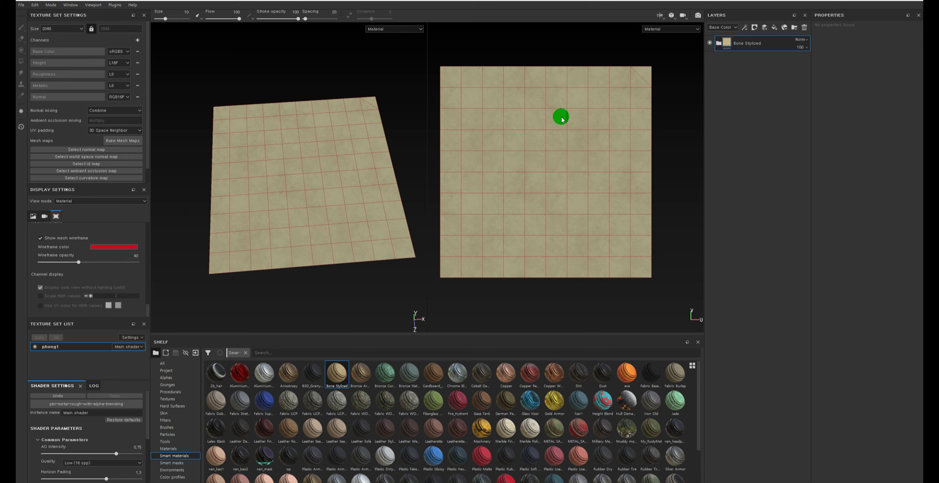
mouse_move(320, 204)
left_mouse_down("alt")
mouse_move(321, 78)
mouse_move(317, 210)
left_mouse_up("alt")
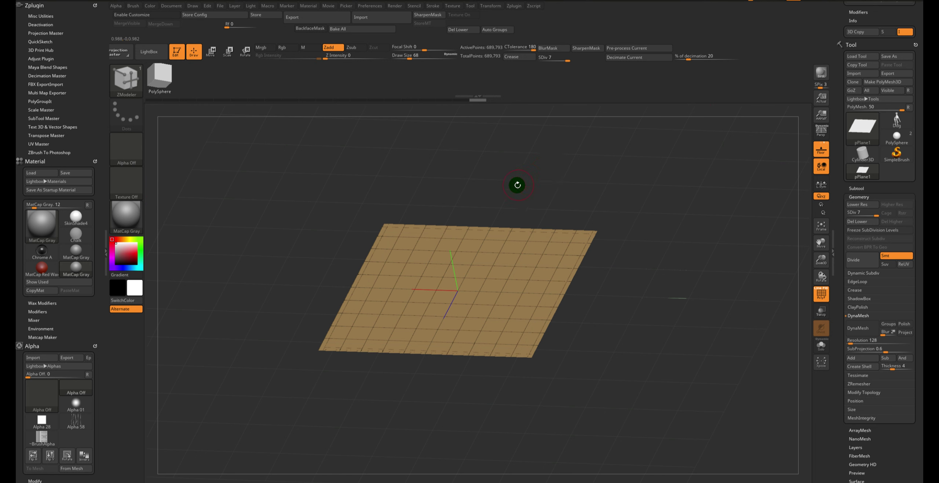
Step: Frame the plane and turn off the PolyF polygon wireframe
mouse_move(518, 182)
left_mouse_down()
mouse_move(530, 157)
mouse_move(609, 203)
mouse_move(643, 183)
mouse_move(738, 365)
left_mouse_up()
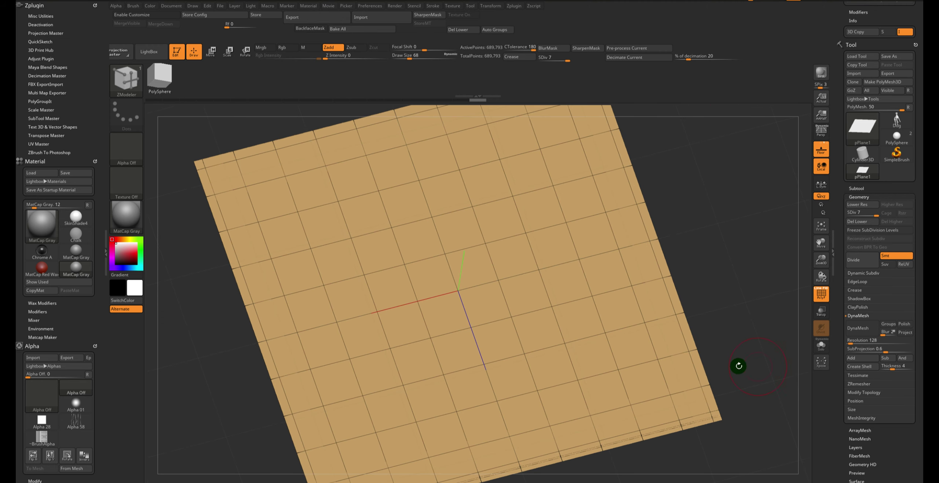
key("f")
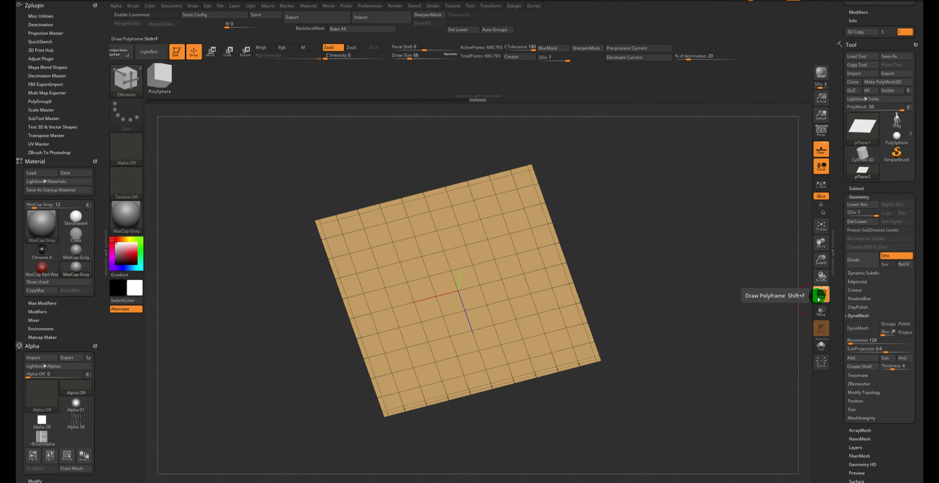
left_click(818, 299)
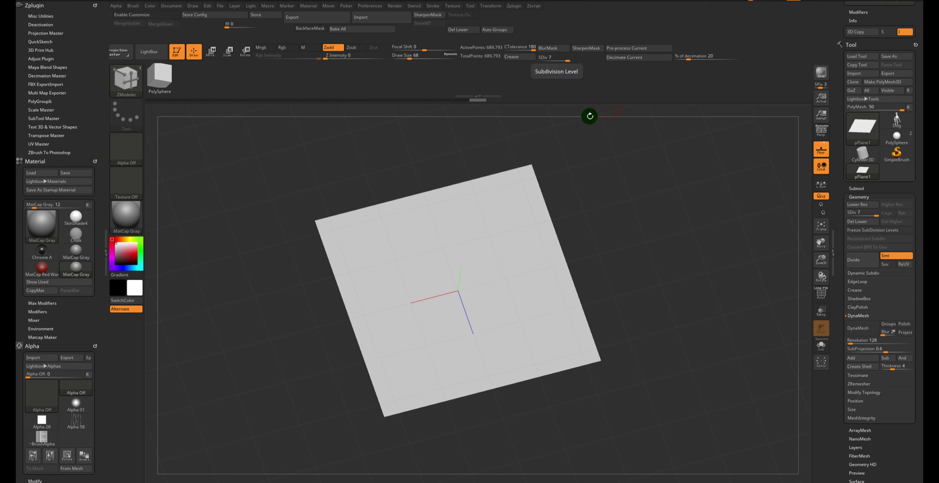
left_click_drag(589, 116, 657, 205)
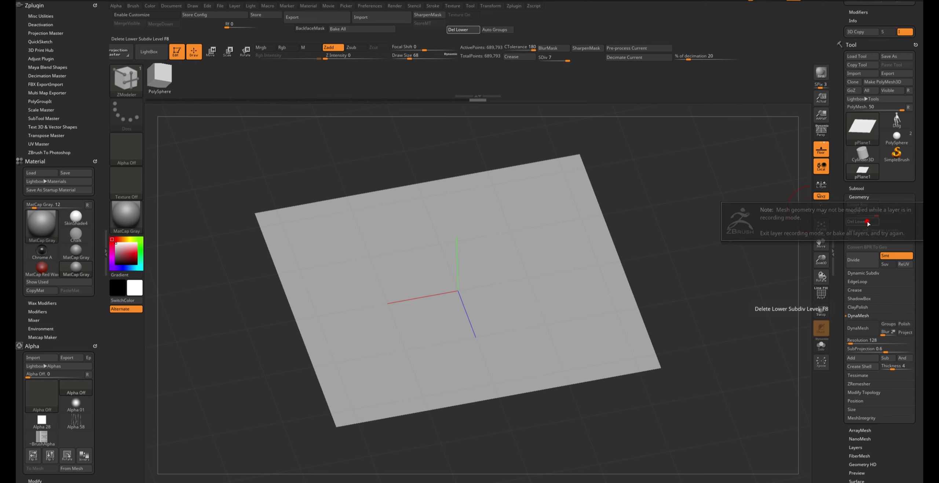
Step: Delete Untitled Layer 1 and remove the lower subdivision levels with Del Lower
left_click(724, 233)
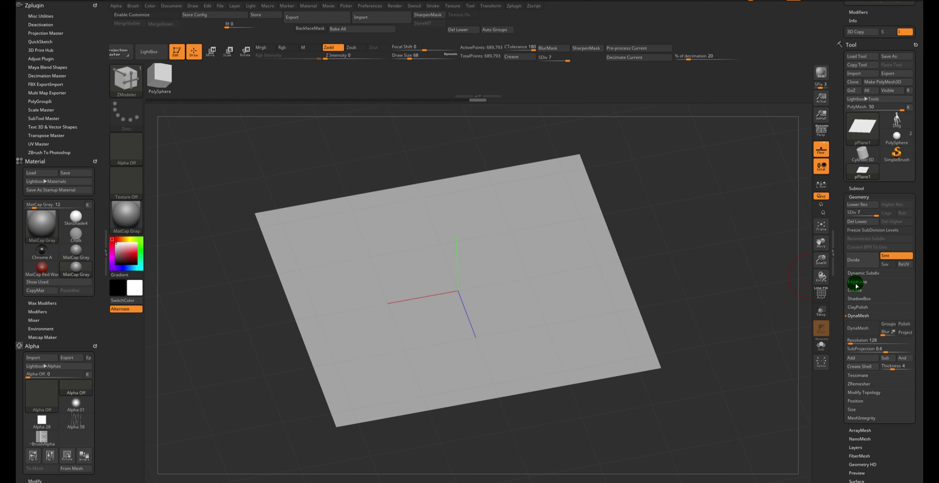
left_click(858, 447)
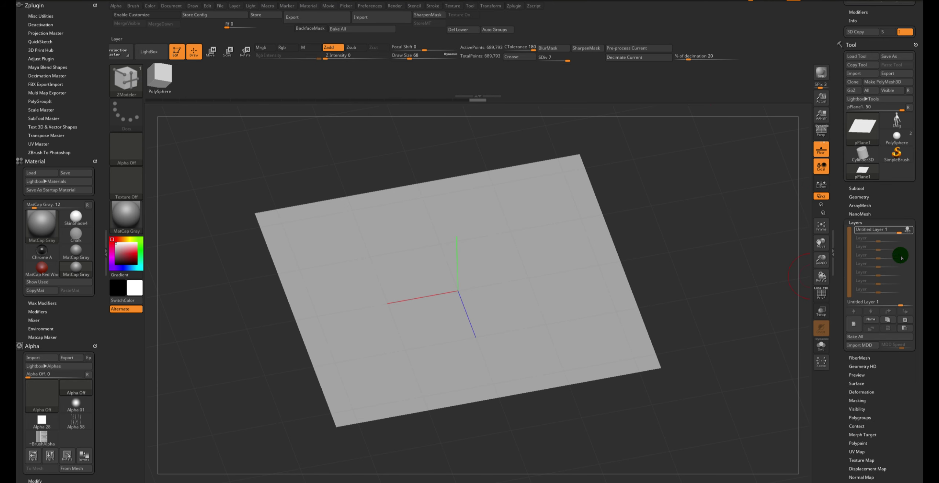
left_click(905, 320)
left_click(867, 198)
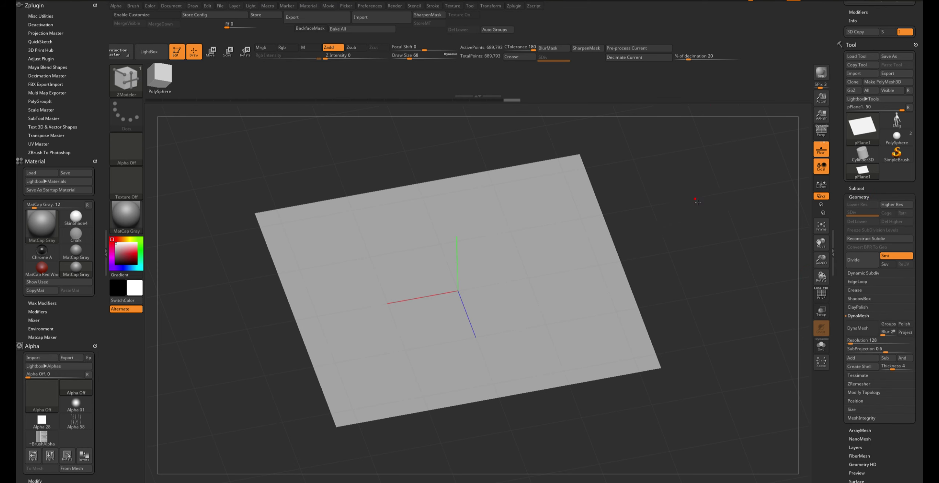
mouse_move(744, 220)
left_mouse_down()
mouse_move(702, 199)
mouse_move(605, 257)
left_mouse_up()
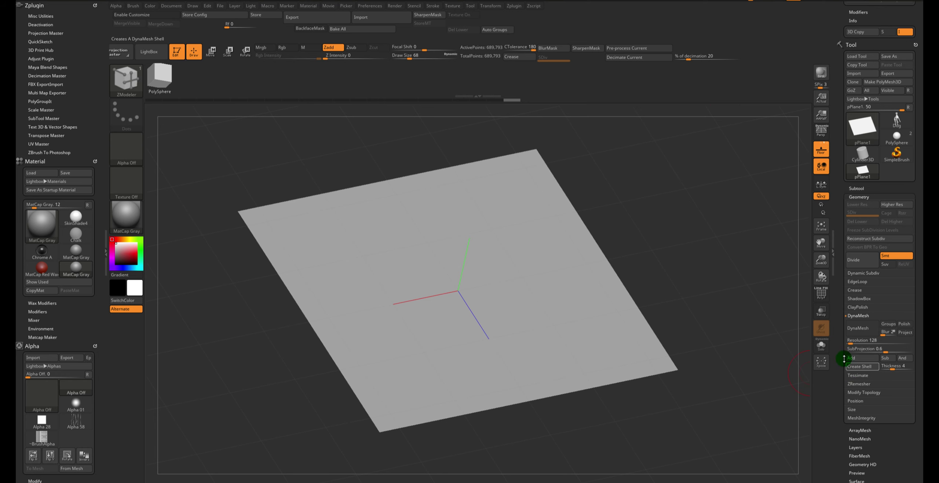
mouse_move(625, 192)
left_mouse_down()
mouse_move(625, 212)
mouse_move(626, 161)
left_mouse_up()
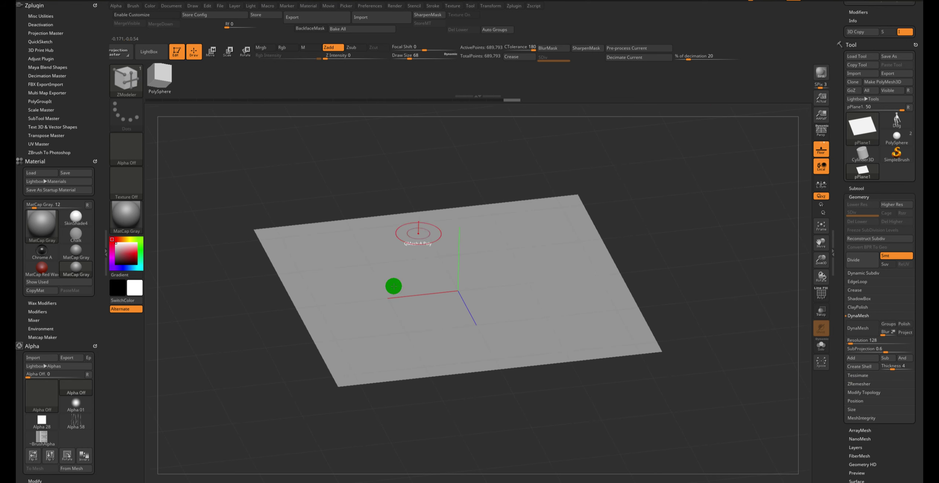
left_click_drag(684, 161, 686, 180)
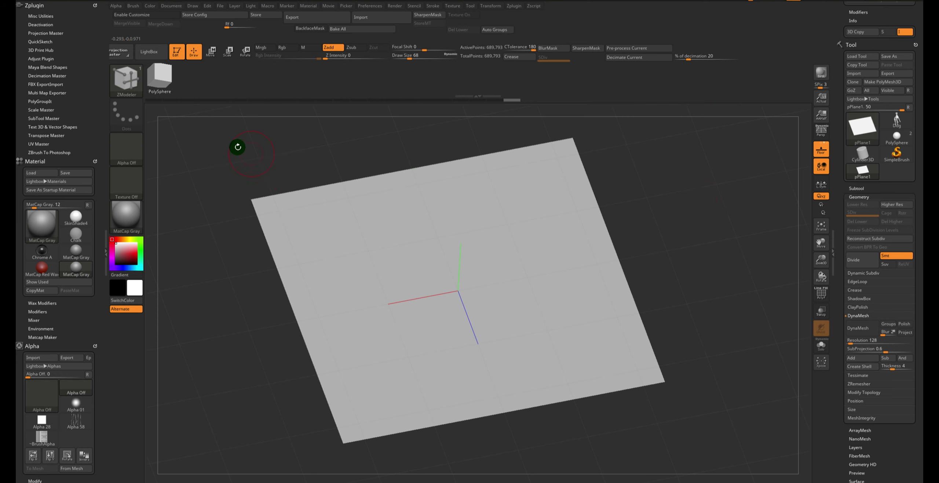
Step: Pick the Stiches3D insert-mesh brush from the Quick Pick palette
key("b")
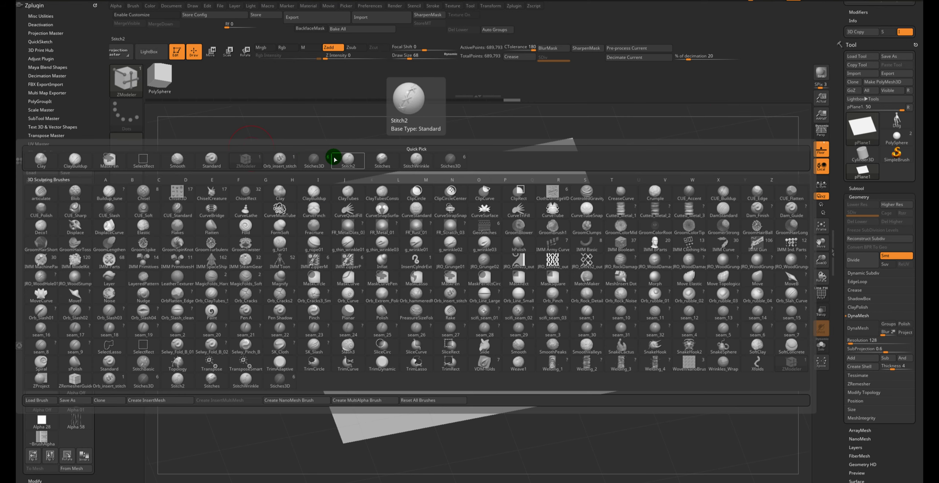
left_click(312, 161)
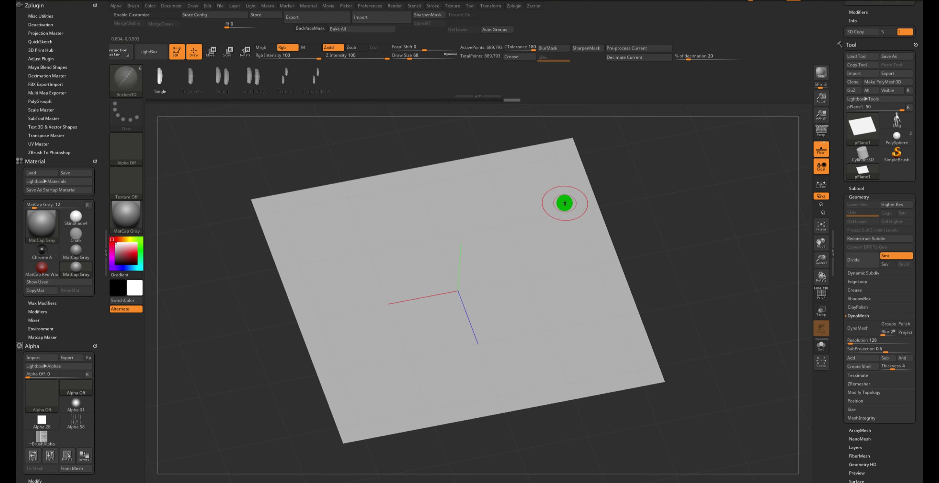
Step: Draw a winding serpentine stroke of Stiches3D stitches across the plane and orbit to inspect it
left_click(860, 188)
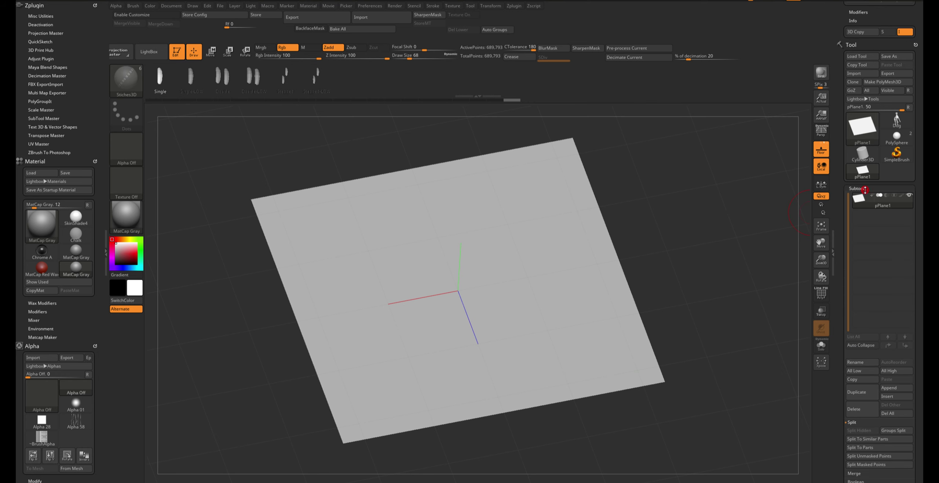
left_click_drag(220, 139, 209, 147)
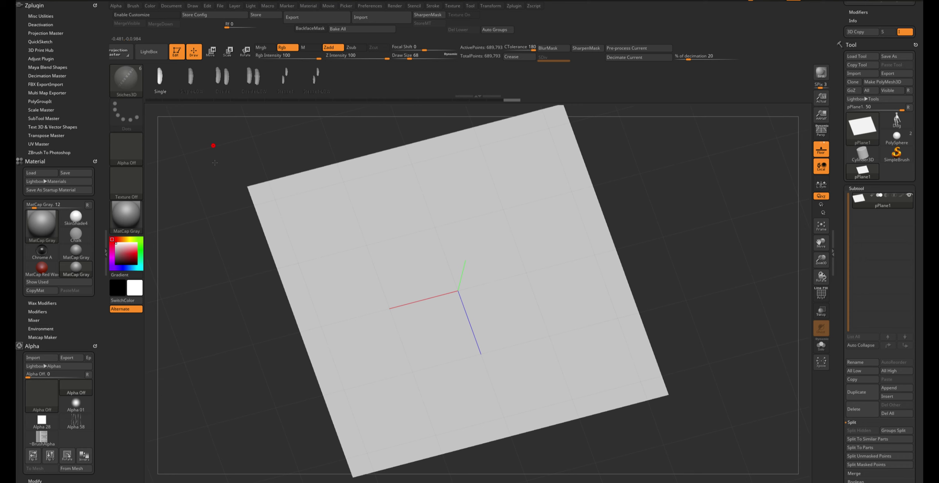
mouse_move(315, 224)
left_mouse_down()
mouse_move(548, 344)
mouse_move(514, 172)
left_mouse_up()
mouse_move(727, 257)
left_mouse_down()
mouse_move(643, 196)
mouse_move(583, 203)
mouse_move(684, 255)
left_mouse_up()
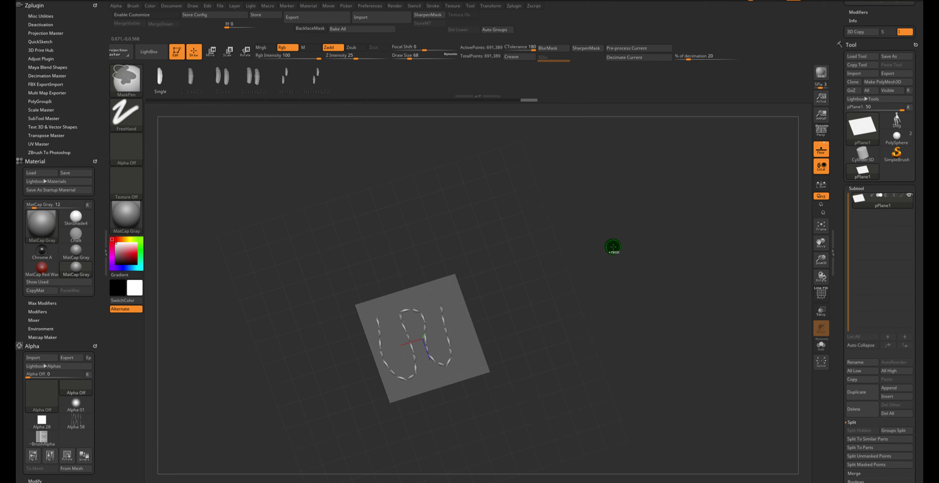
mouse_move(612, 245)
left_mouse_down("alt")
mouse_move(701, 209)
mouse_move(692, 188)
left_mouse_up("alt")
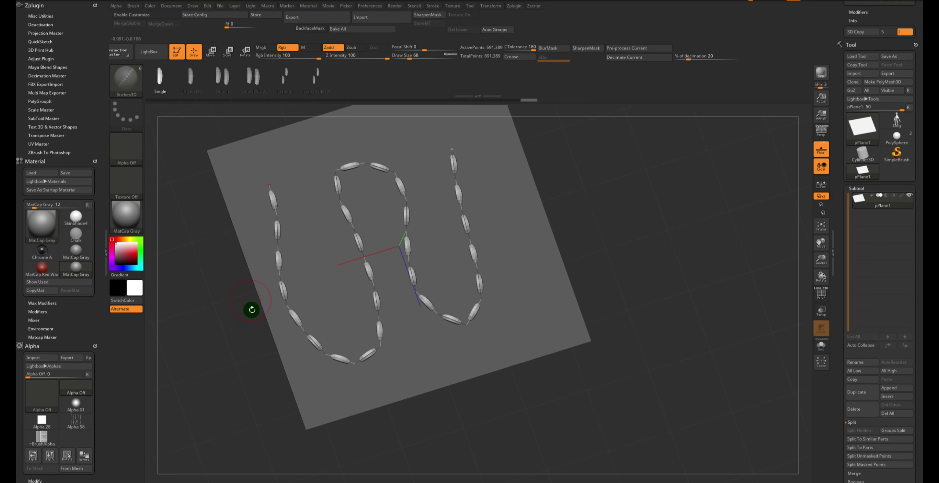
left_click_drag(568, 213, 695, 205)
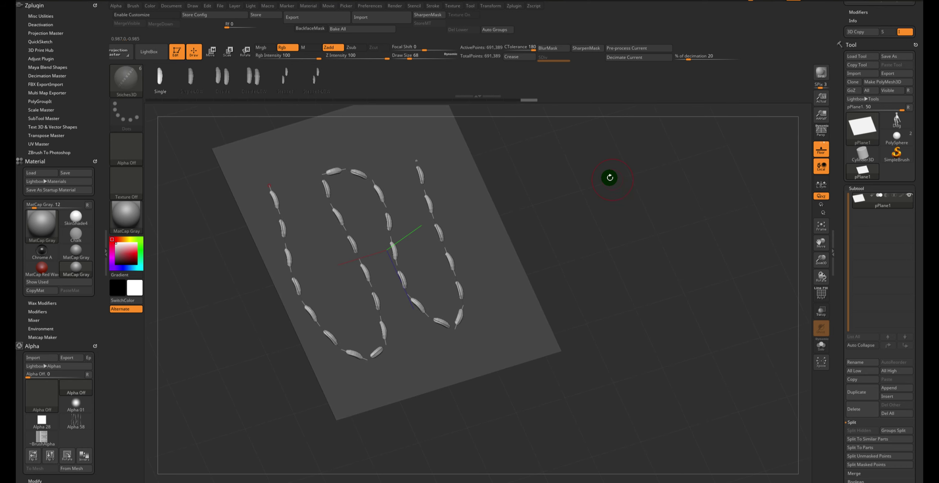
mouse_move(591, 158)
left_mouse_down("ctrl")
mouse_move(651, 215)
mouse_move(734, 255)
mouse_move(719, 262)
left_mouse_up("ctrl")
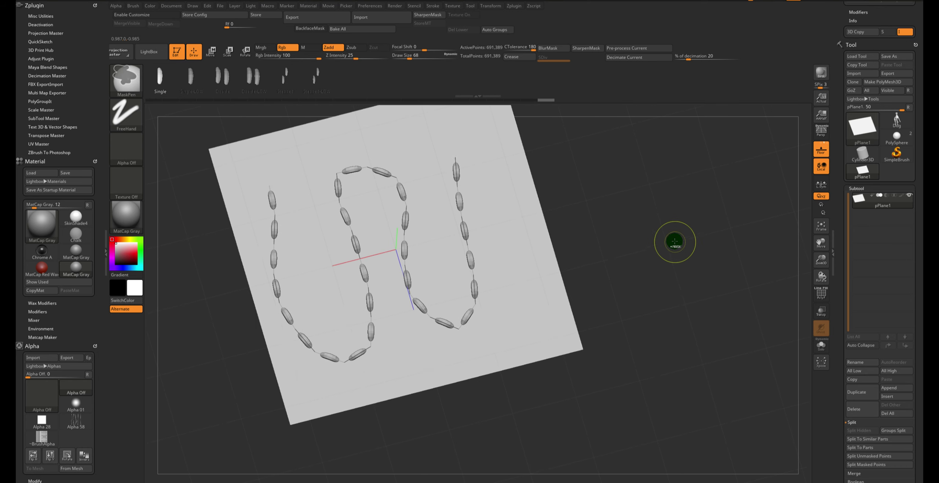
left_click_drag(675, 206, 763, 256)
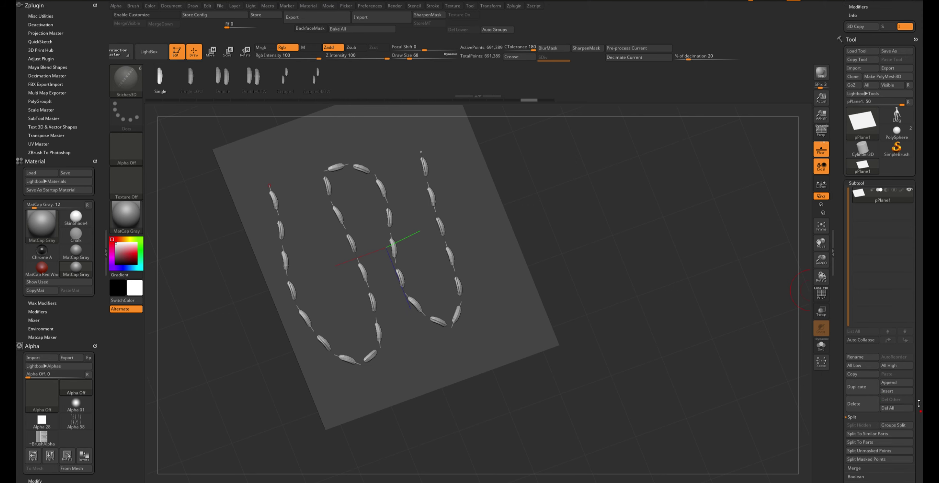
left_click_drag(912, 411, 908, 351)
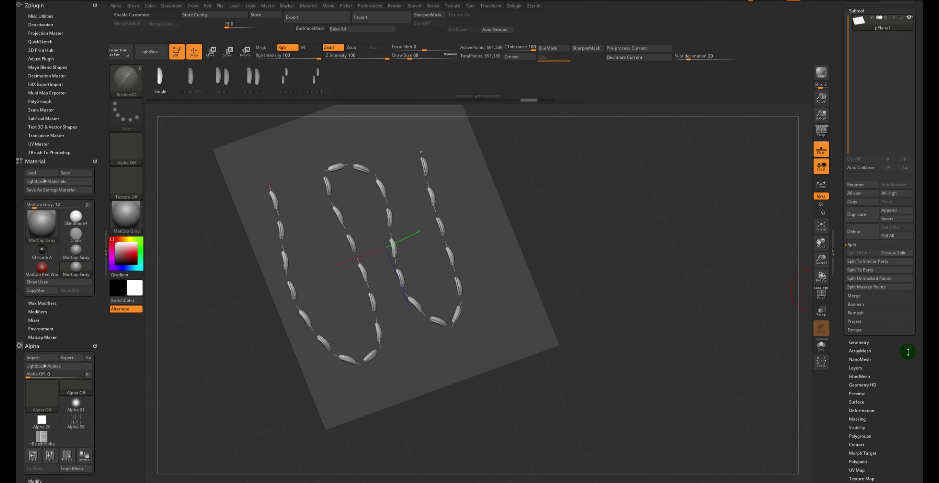
Step: Split the stitches off with Split Masked Points into a 1,736-polygon subtool
left_click(856, 244)
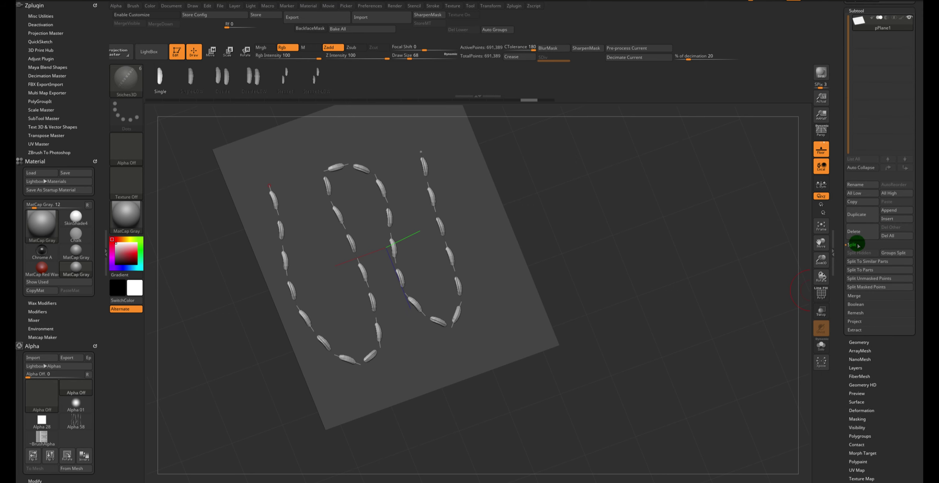
left_click(876, 289)
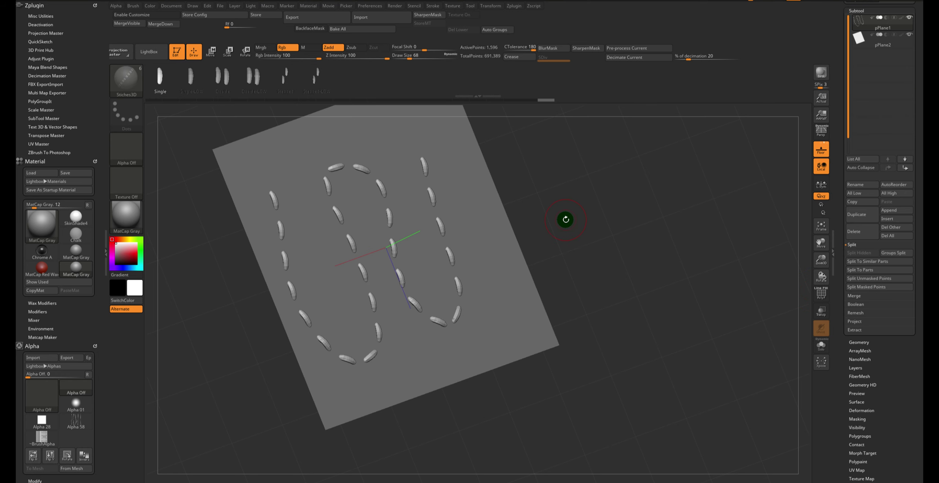
left_click_drag(565, 199, 565, 222, "alt")
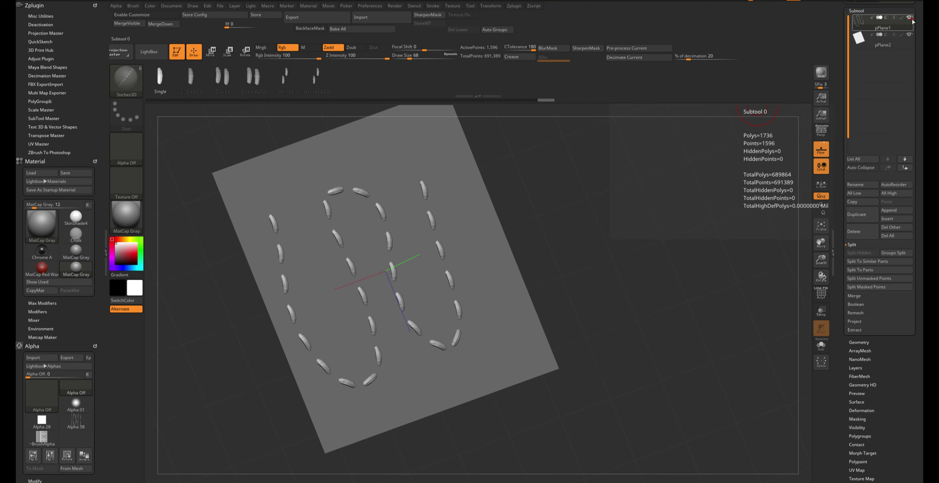
Step: Hide the plane to inspect the stitches alone, then show it again
mouse_move(888, 40)
left_click(909, 35)
left_click_drag(629, 225, 628, 231)
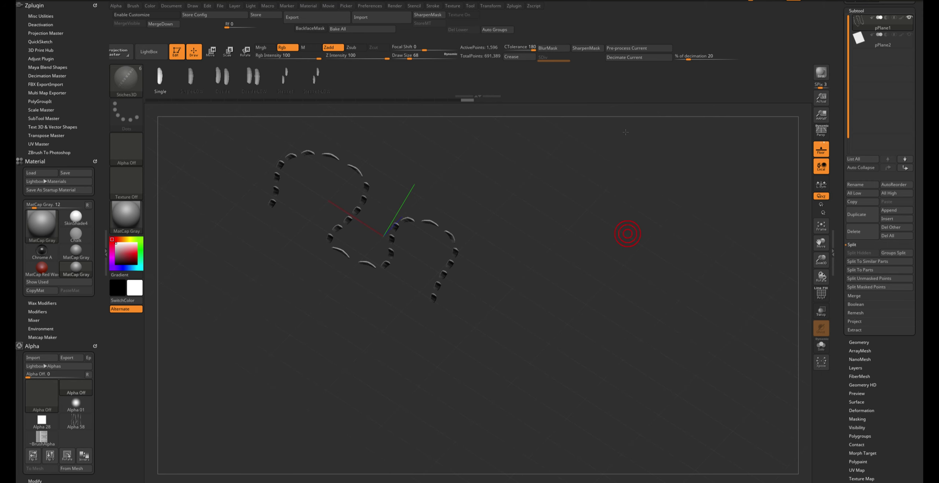
left_click_drag(630, 197, 602, 182)
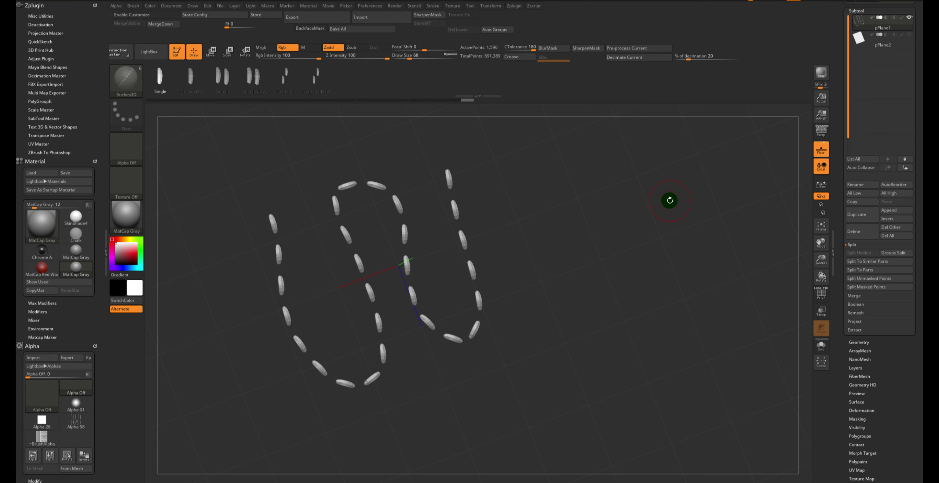
left_click(909, 34)
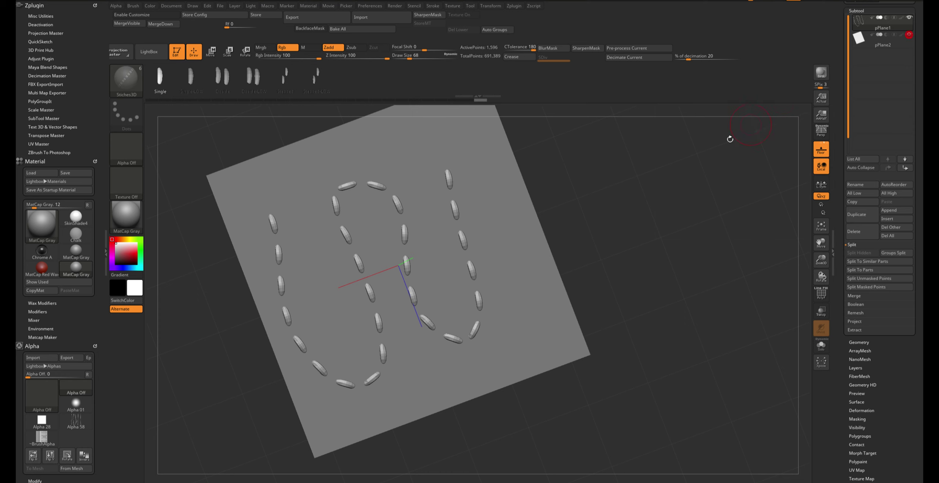
mouse_move(729, 138)
left_mouse_down()
mouse_move(660, 203)
mouse_move(691, 195)
mouse_move(622, 178)
mouse_move(634, 213)
mouse_move(656, 202)
left_mouse_up()
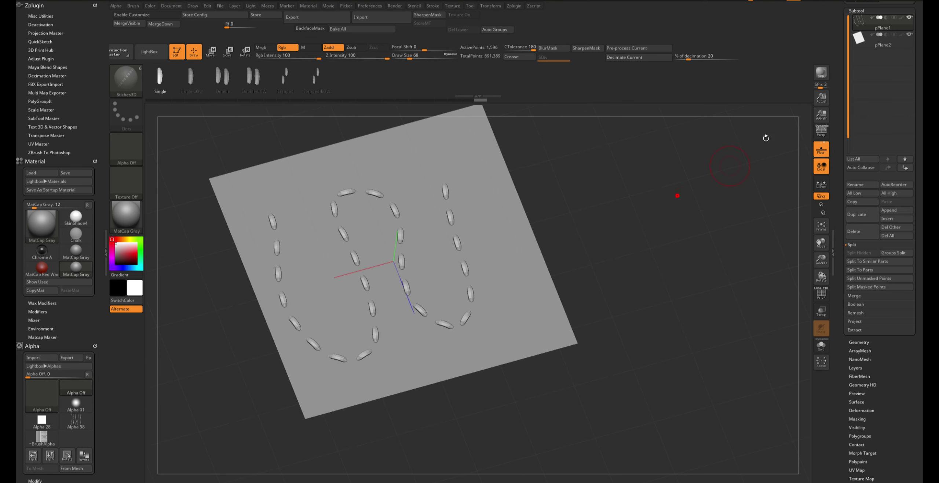
Step: Delete the stitches subtool, confirming the non-undoable warning, leaving the bare plane
left_click(908, 18)
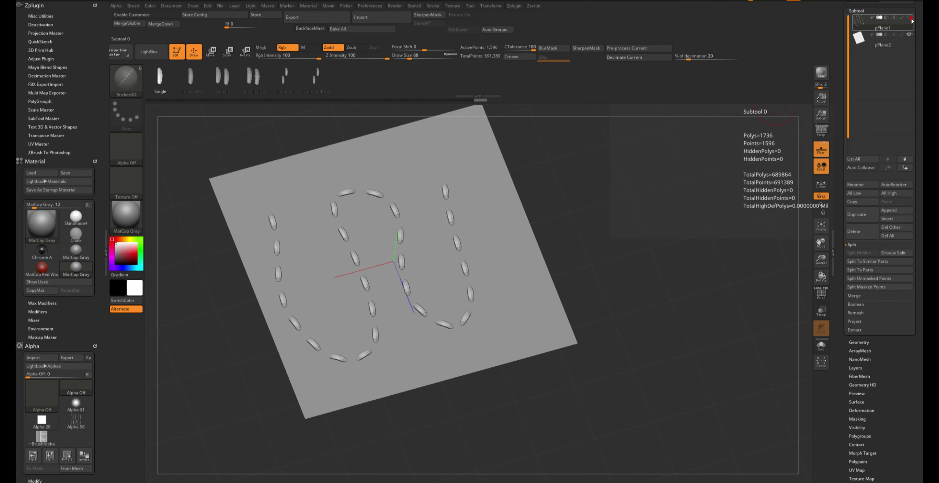
left_click(859, 231)
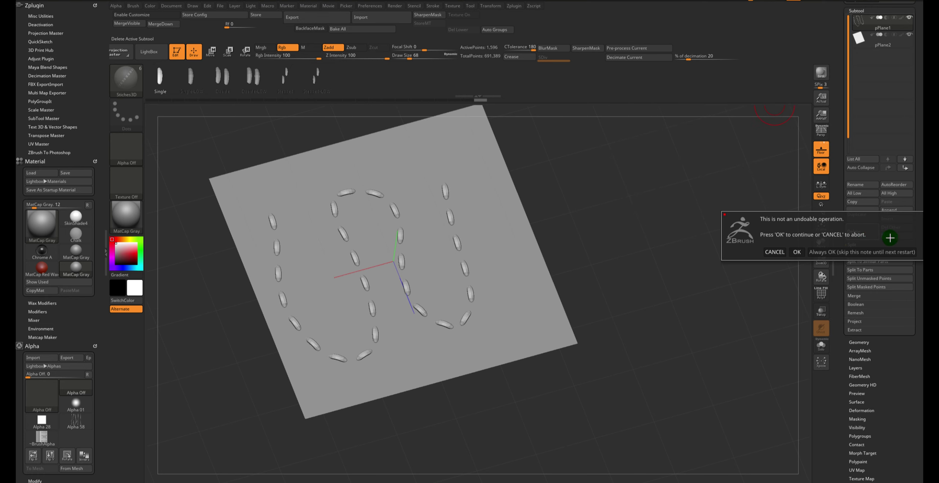
left_click(862, 252)
left_click_drag(610, 178, 379, 185)
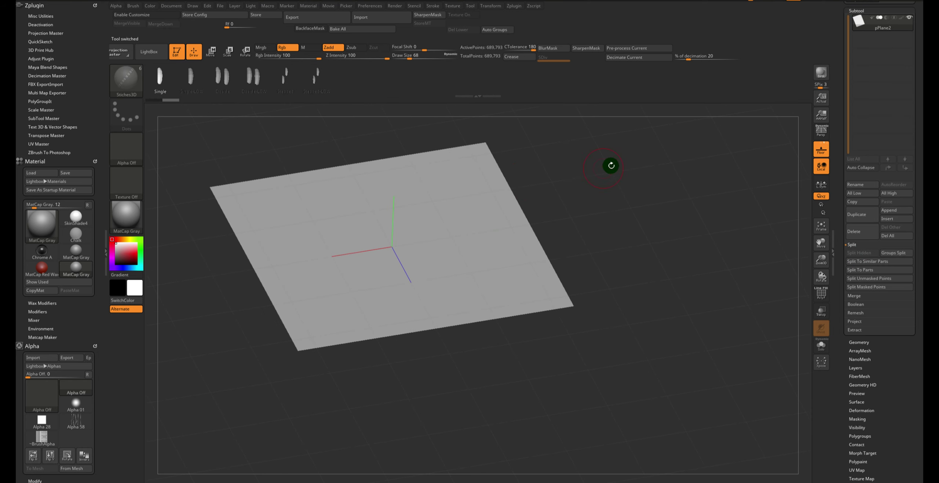
left_click_drag(611, 165, 614, 160)
left_click(191, 77)
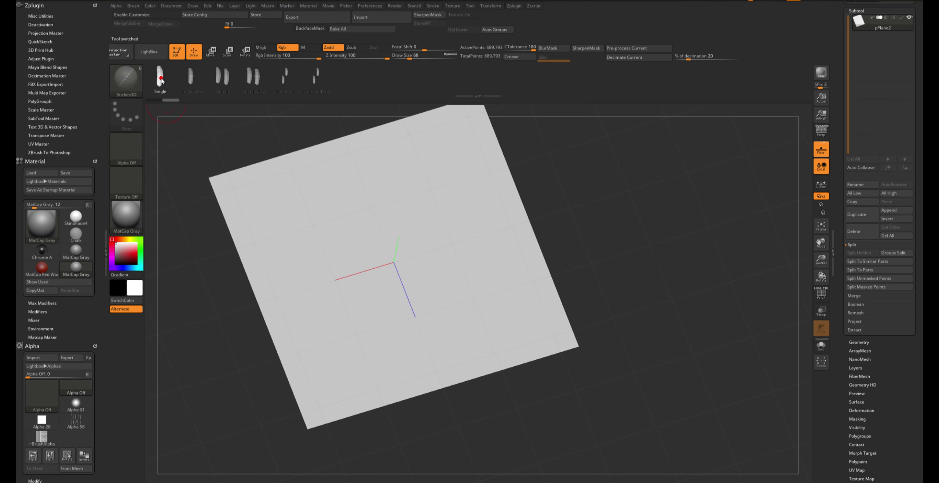
left_click_drag(247, 194, 292, 181)
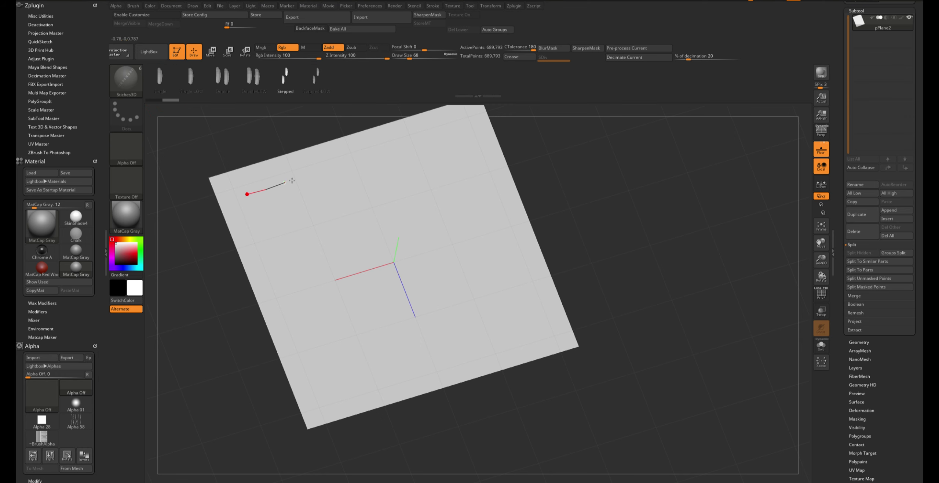
mouse_move(463, 157)
left_mouse_down()
mouse_move(312, 193)
mouse_move(258, 273)
mouse_move(469, 248)
mouse_move(467, 323)
left_mouse_up()
mouse_move(687, 262)
left_mouse_down()
mouse_move(695, 235)
mouse_move(606, 146)
mouse_move(609, 168)
mouse_move(560, 146)
left_mouse_up()
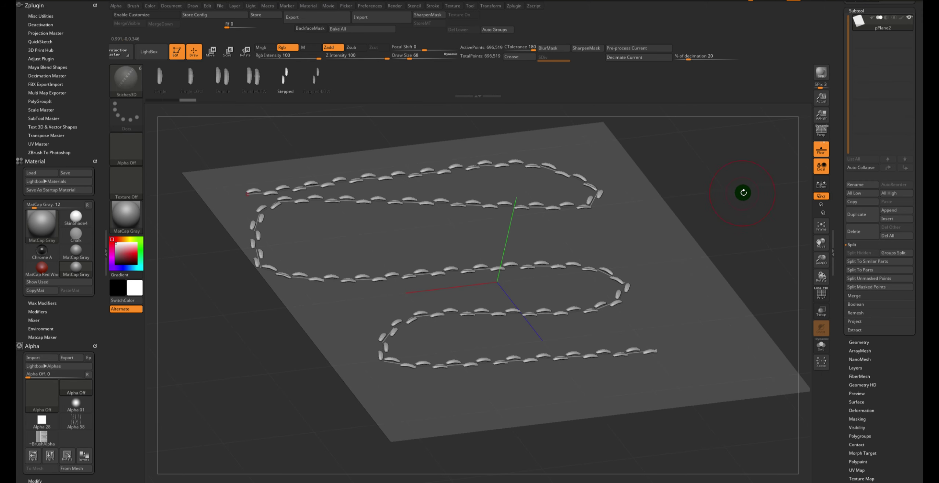
mouse_move(759, 207)
left_mouse_down()
mouse_move(734, 188)
mouse_move(722, 193)
left_mouse_up()
Step: Undo the looping line and draw a Single-stitch seam down the left, along the bottom, up the right
key("ctrl+z")
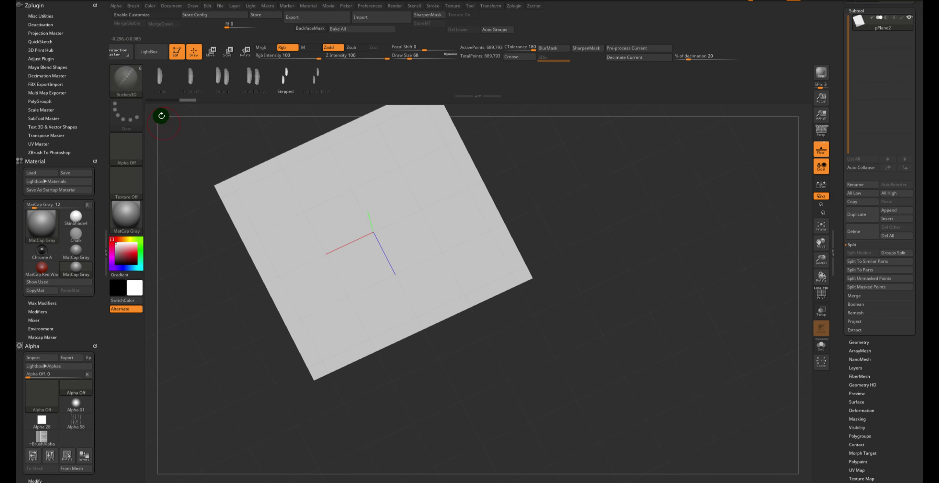
left_click(159, 79)
left_click_drag(623, 185, 593, 185)
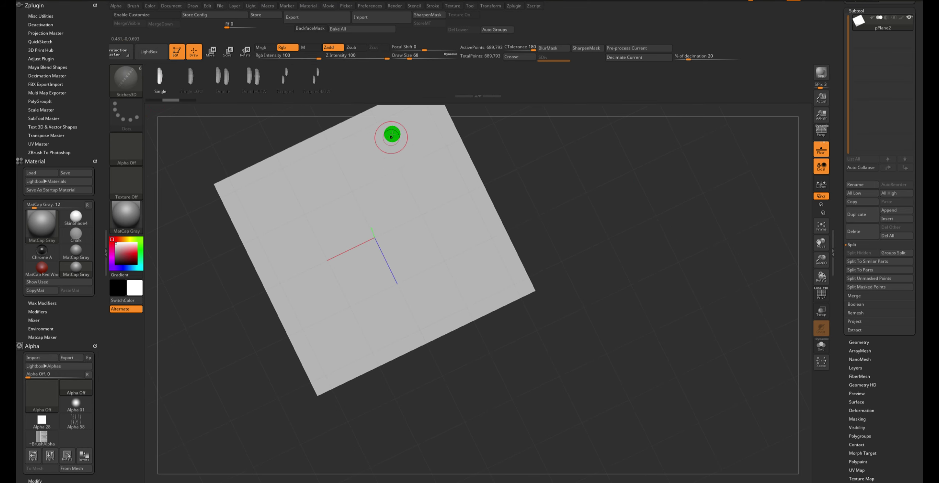
left_click_drag(305, 238, 430, 183)
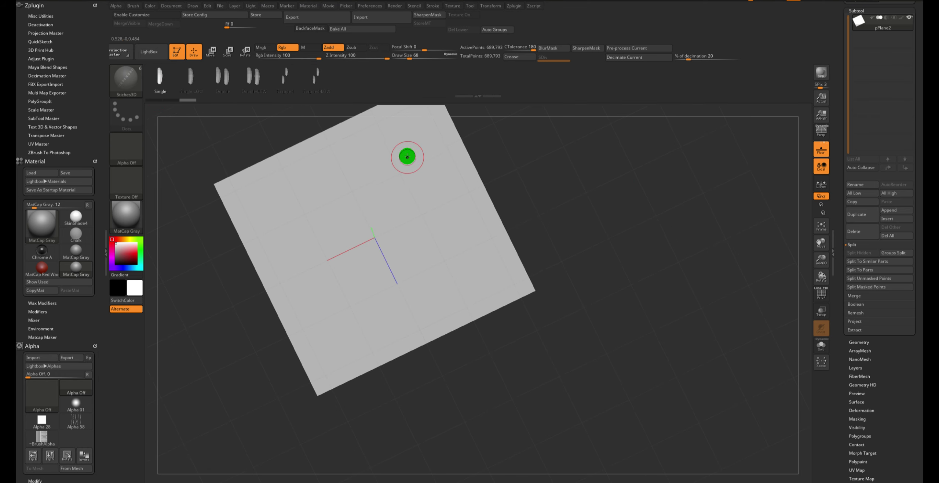
mouse_move(267, 214)
left_mouse_down()
mouse_move(284, 256)
mouse_move(349, 323)
left_mouse_up()
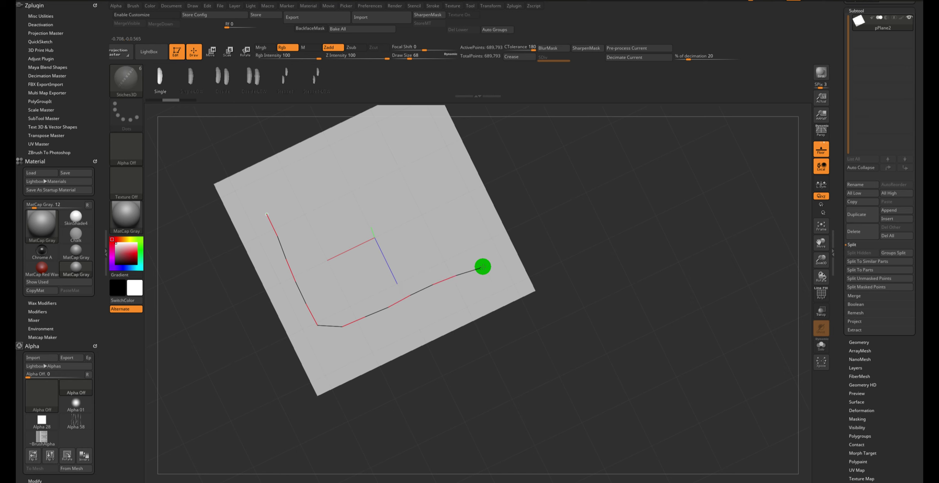
left_click_drag(482, 267, 423, 142)
mouse_move(604, 193)
right_mouse_down()
mouse_move(596, 173)
mouse_move(714, 167)
right_mouse_up()
left_click(874, 286)
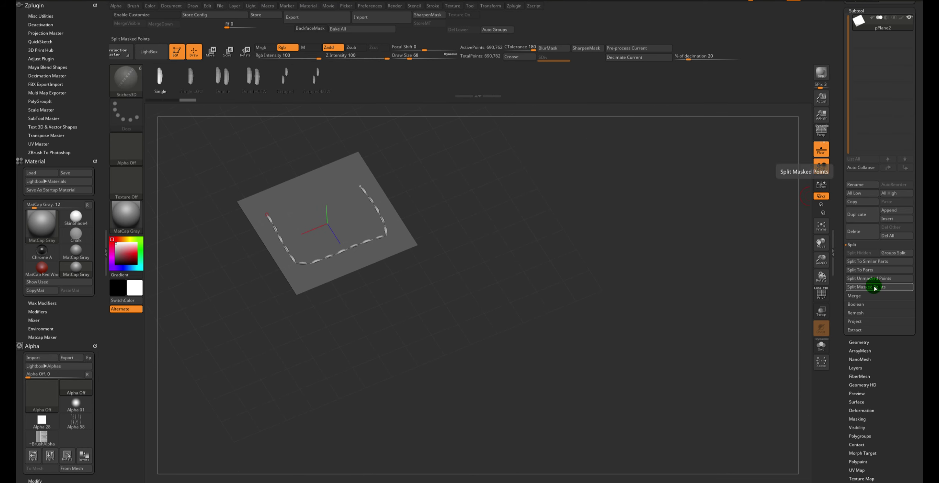
Step: Select the new stitches subtool pPlane3, subdivide it to level 3, then reselect the plane
left_click_drag(499, 195, 509, 203, "ctrl")
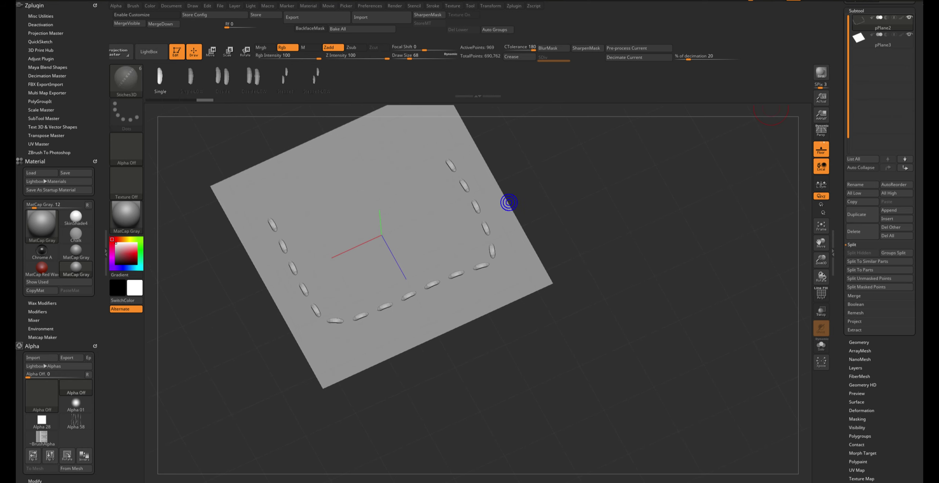
mouse_move(882, 41)
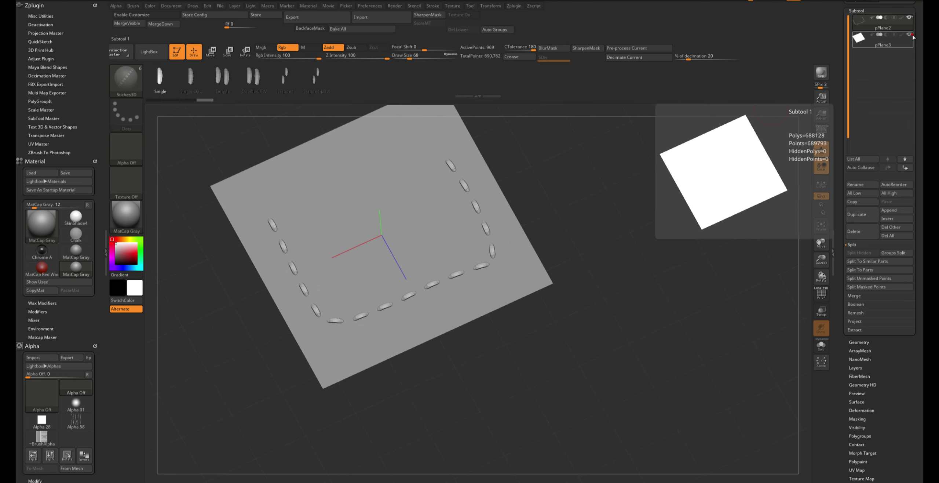
left_click(913, 26)
left_click_drag(733, 190, 635, 168)
key("d")
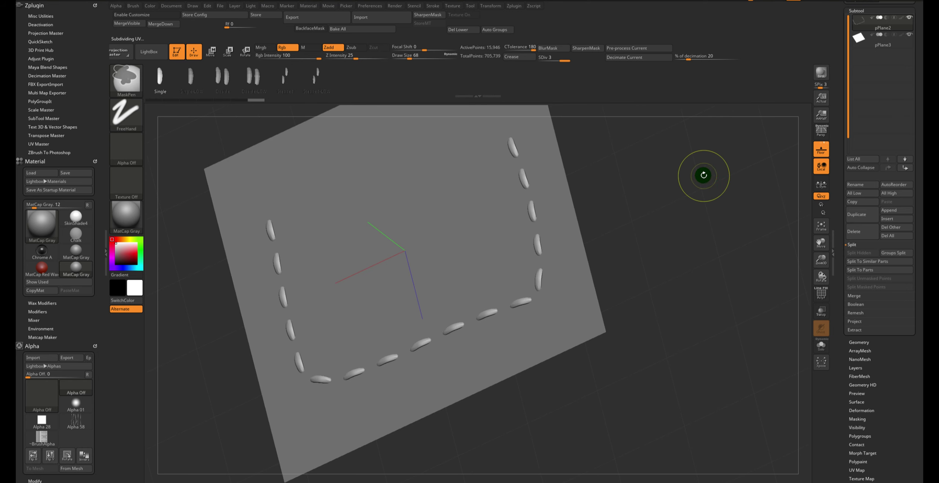
mouse_move(703, 175)
left_mouse_down()
mouse_move(691, 183)
mouse_move(729, 198)
left_mouse_up()
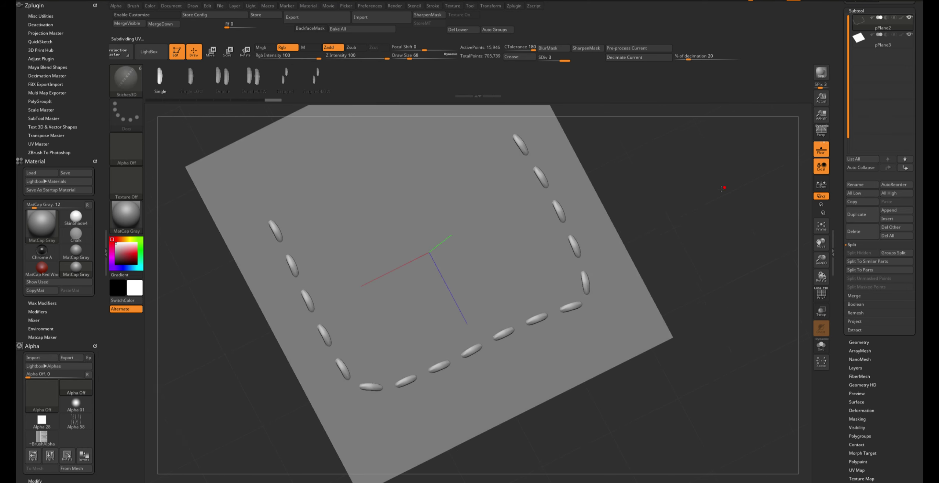
left_click(391, 168, "alt")
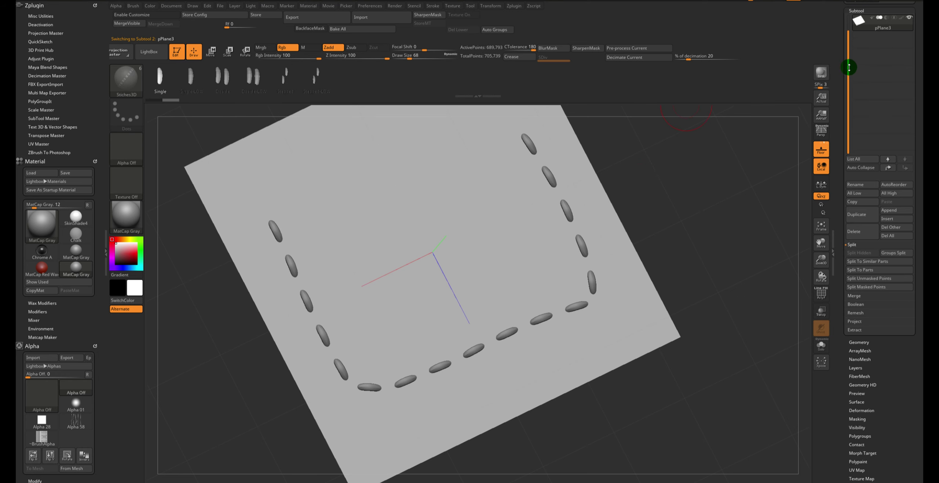
Step: Switch to the FormSoft brush in ZSub mode with Z Intensity 1
left_click_drag(849, 67, 849, 53)
key("b")
key("f")
key("s")
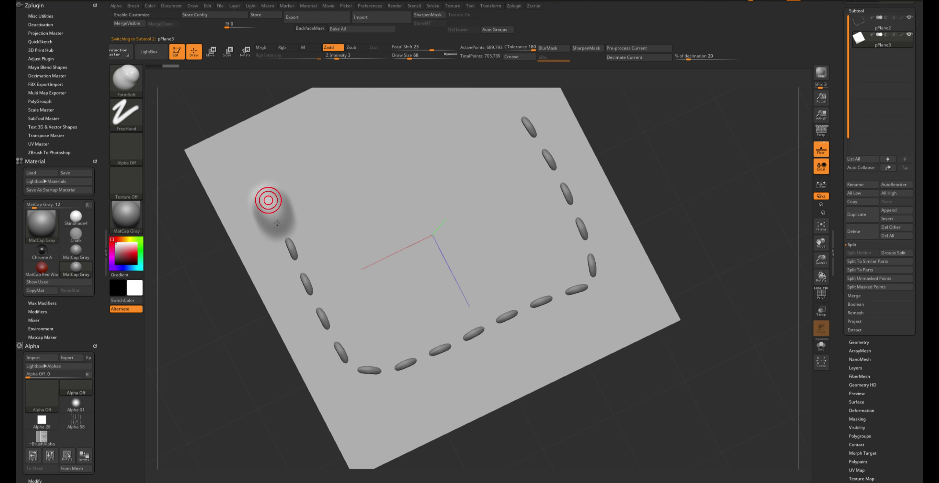
key("space")
left_click(335, 245)
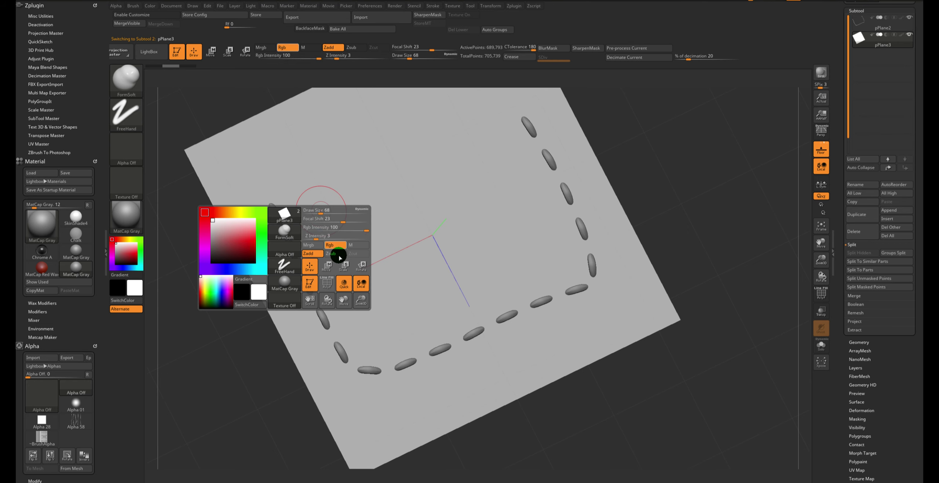
key("space")
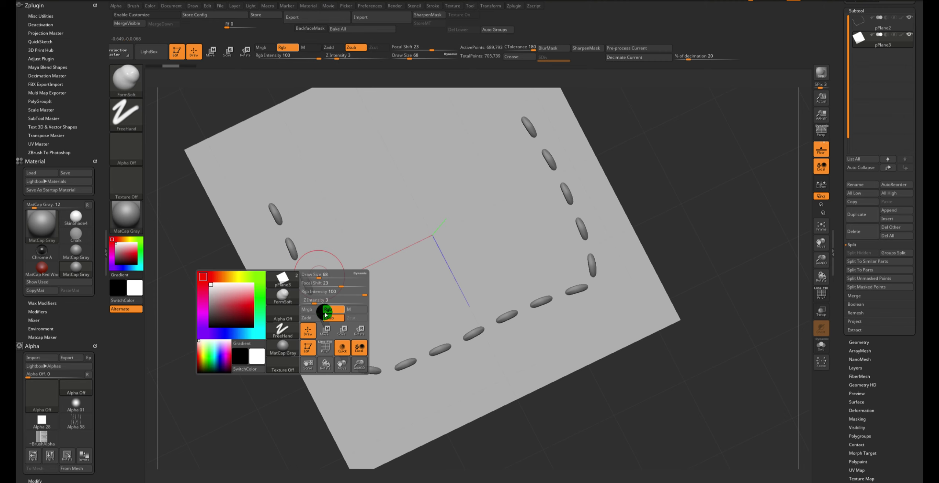
left_click_drag(332, 313, 325, 312)
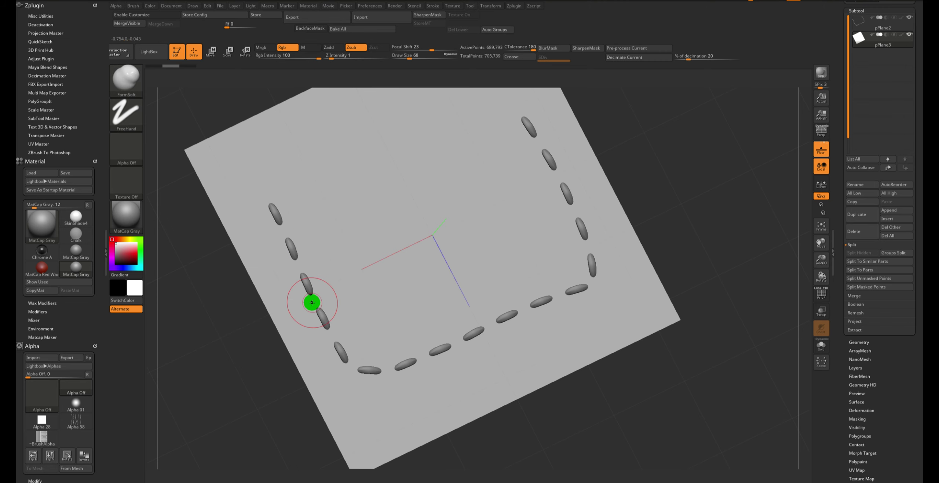
Step: Tilt the view so the plane and stitch row sit lower and wider on screen
right_click_drag(311, 302, 344, 170)
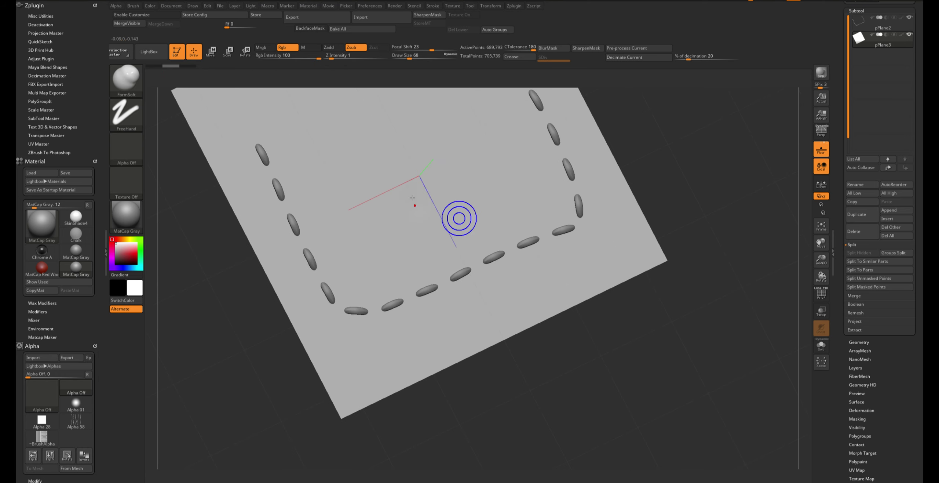
mouse_move(728, 176)
right_mouse_down()
mouse_move(306, 122)
mouse_move(298, 189)
right_mouse_up()
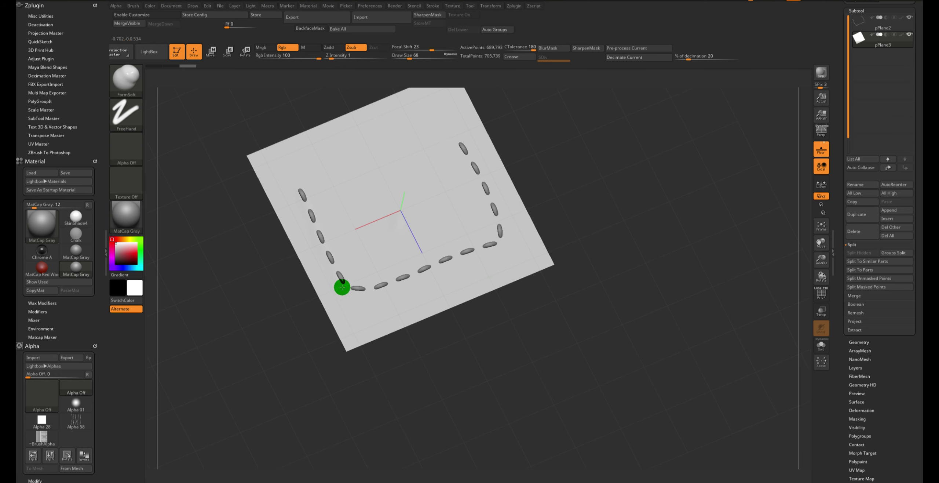
right_click_drag(342, 287, 557, 220)
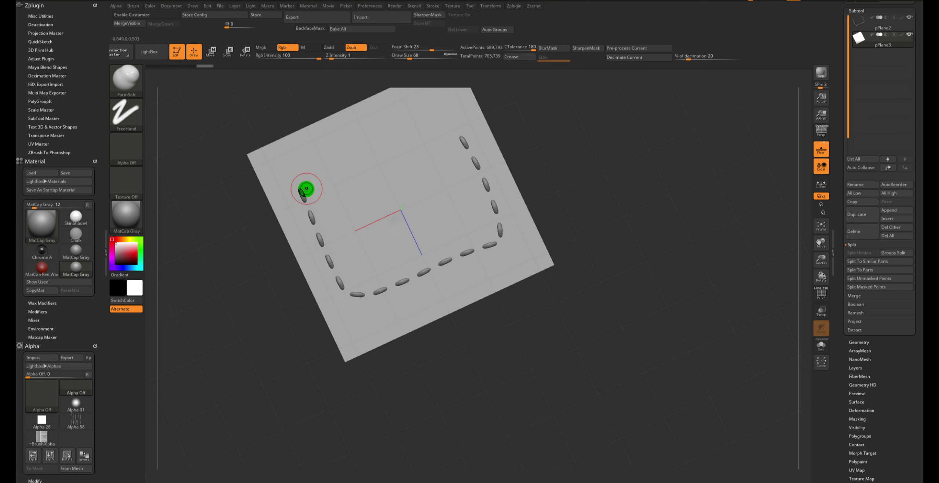
Step: Display the plane with the MatCap Pearl Cavity material
left_click(126, 216)
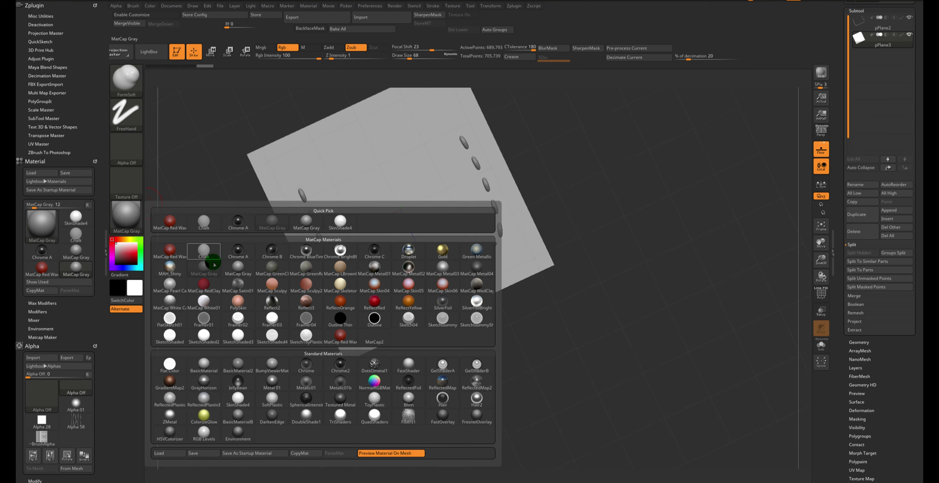
left_click(171, 285)
mouse_move(291, 248)
right_mouse_down()
mouse_move(258, 275)
mouse_move(316, 167)
right_mouse_up()
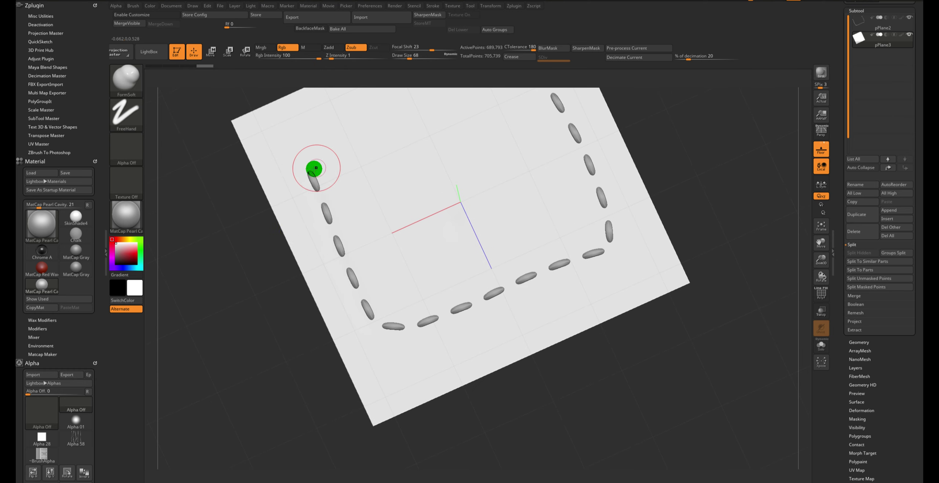
Step: Raise the brush Z Intensity, test a carved groove along the stitch line, and undo it
key("space")
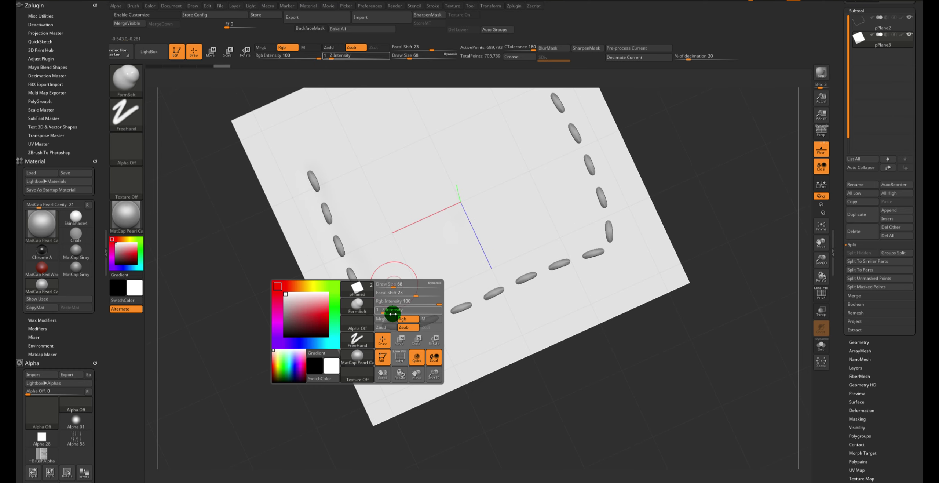
left_click_drag(378, 312, 388, 312)
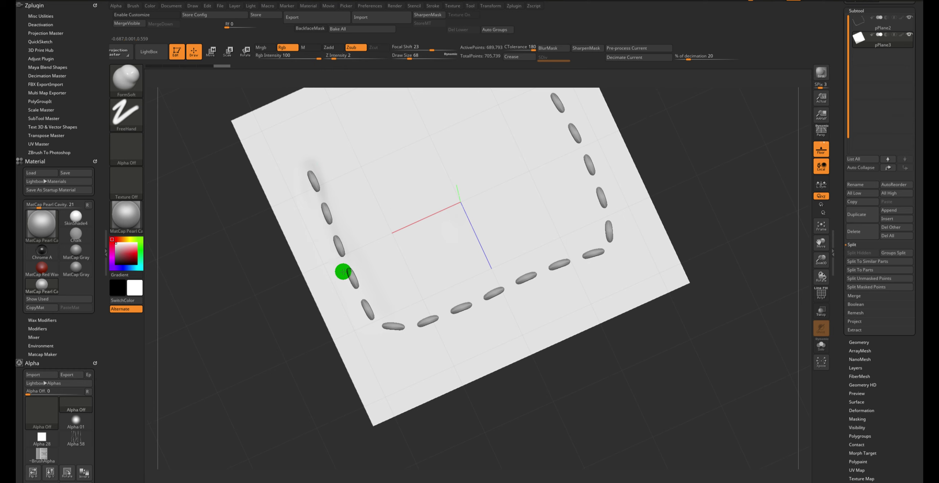
mouse_move(343, 271)
right_mouse_down()
mouse_move(390, 270)
mouse_move(553, 228)
right_mouse_up()
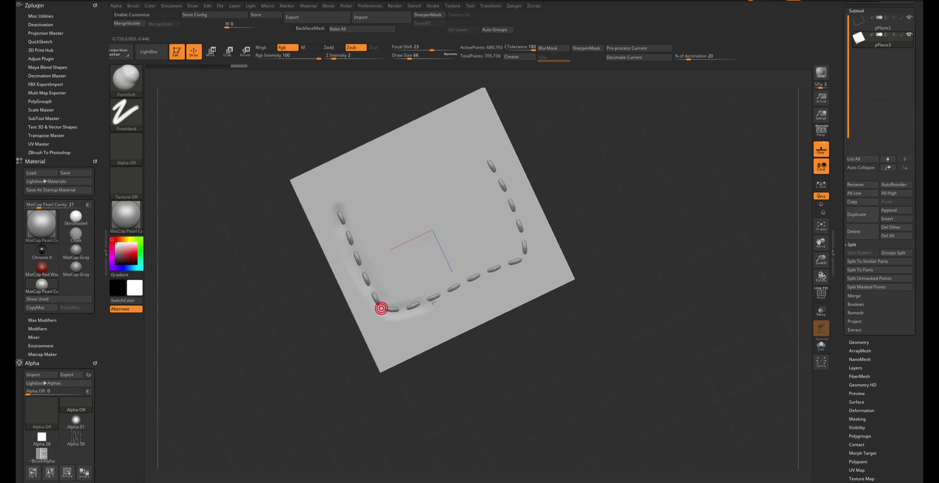
mouse_move(433, 301)
left_mouse_down()
mouse_move(541, 251)
mouse_move(490, 160)
mouse_move(502, 173)
left_mouse_up()
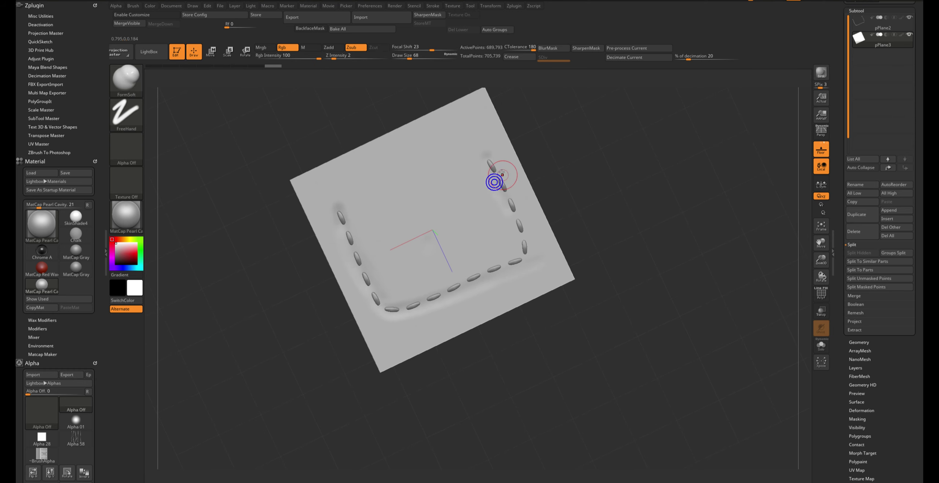
key("ctrl+z")
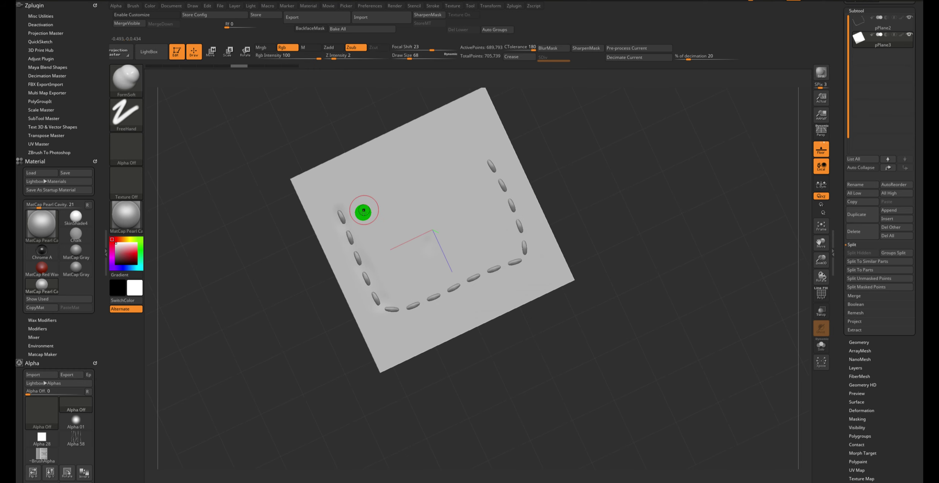
right_click(356, 257)
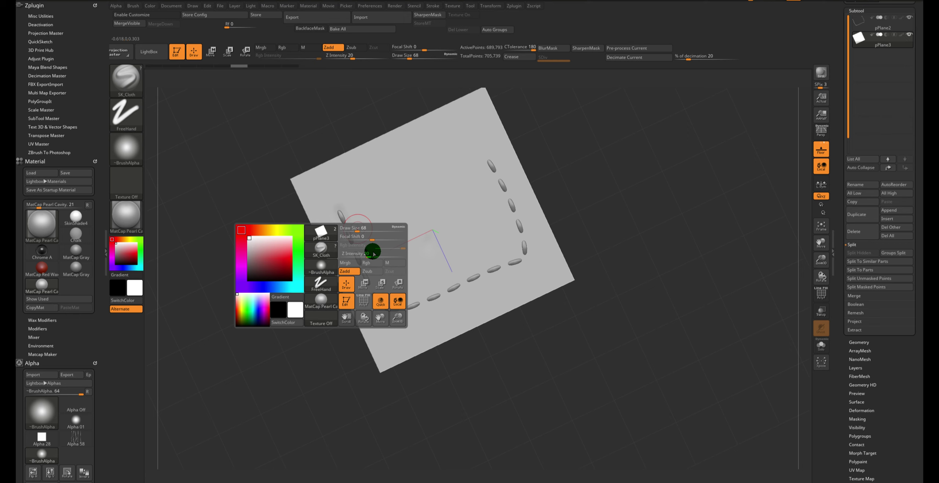
Step: Set SK_Cloth to carve inward with Draw Size 90 and Z Intensity 10
left_click(372, 272)
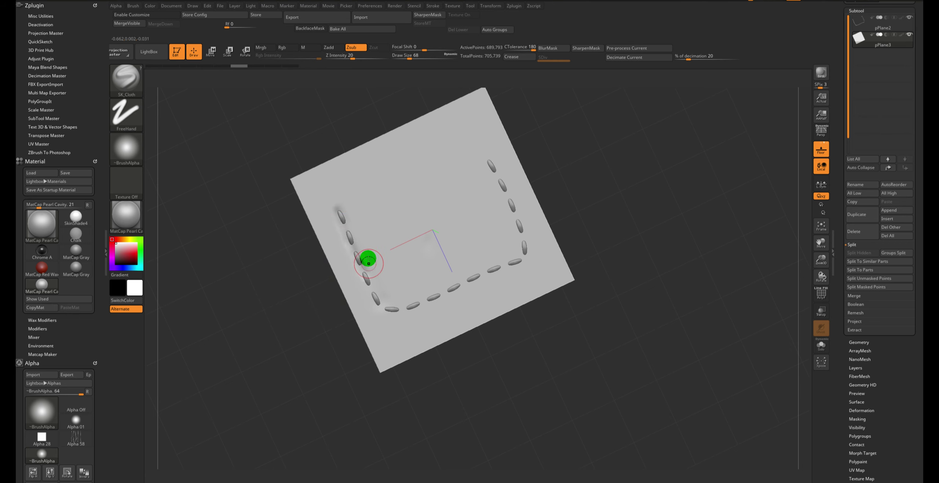
right_click(367, 258)
mouse_move(360, 245)
left_mouse_down()
mouse_move(378, 271)
mouse_move(393, 264)
left_mouse_up()
right_click(396, 251)
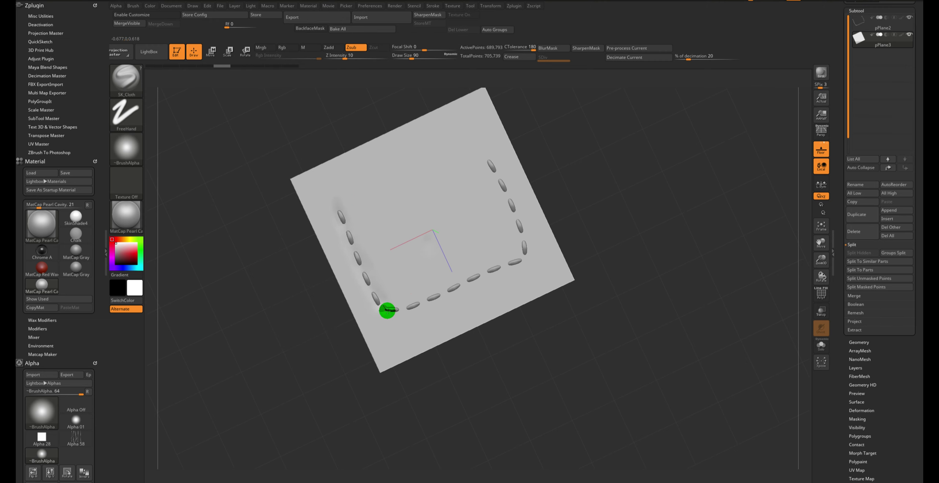
Step: Press cloth dents along the bottom-left and bottom-right corner stitches, undoing one stroke
left_click_drag(387, 310, 413, 311)
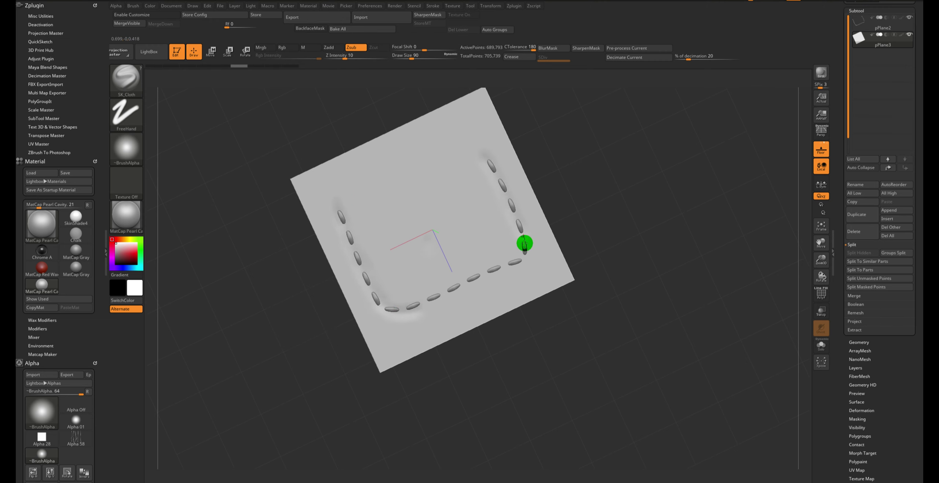
left_click_drag(419, 310, 406, 311)
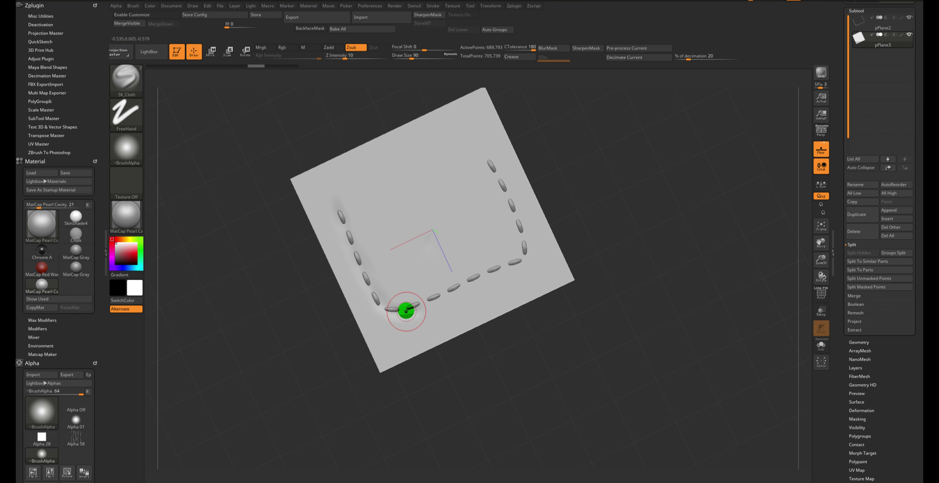
key("ctrl+z")
key("ctrl+z")
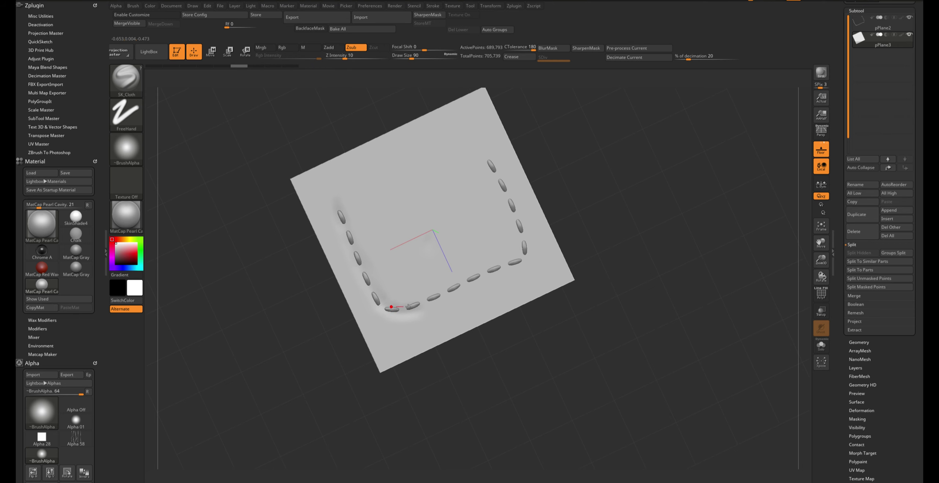
left_click_drag(484, 272, 524, 259)
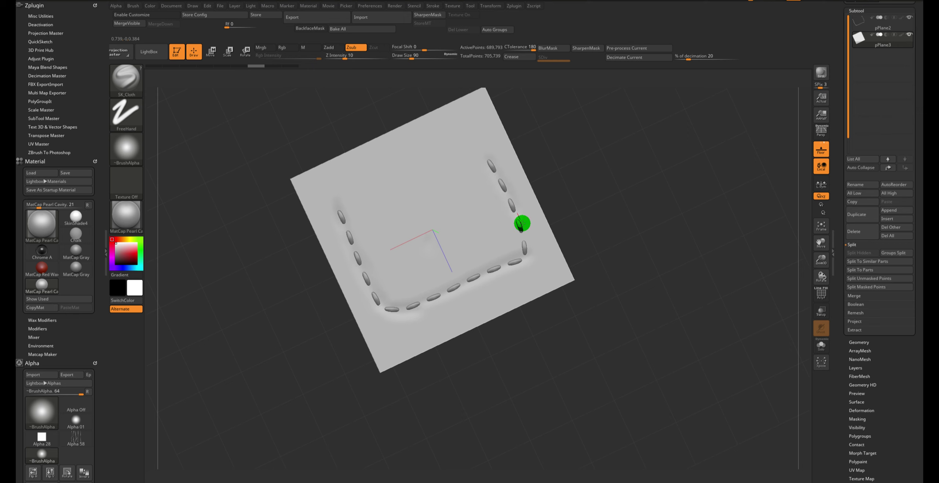
Step: Switch to FormSoft and soften the fabric beside the left, bottom and lower-right stitches
key("b")
key("f")
key("s")
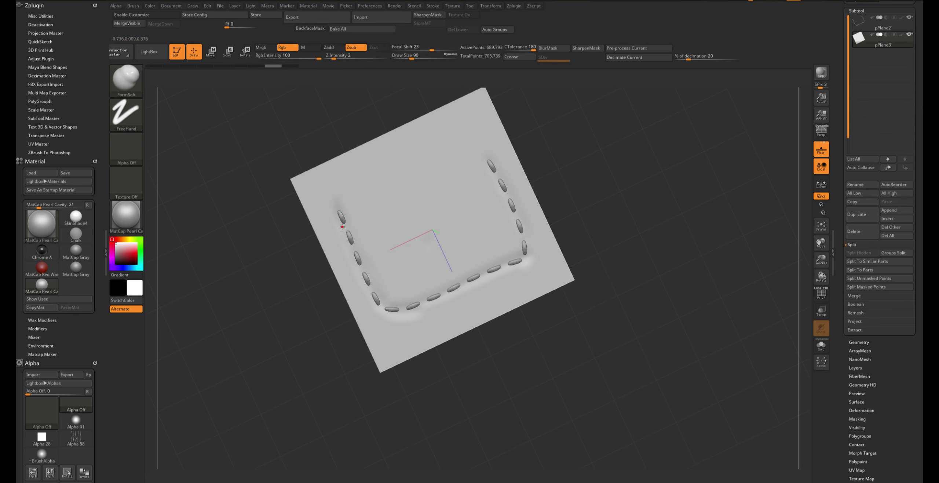
left_click_drag(342, 226, 372, 288)
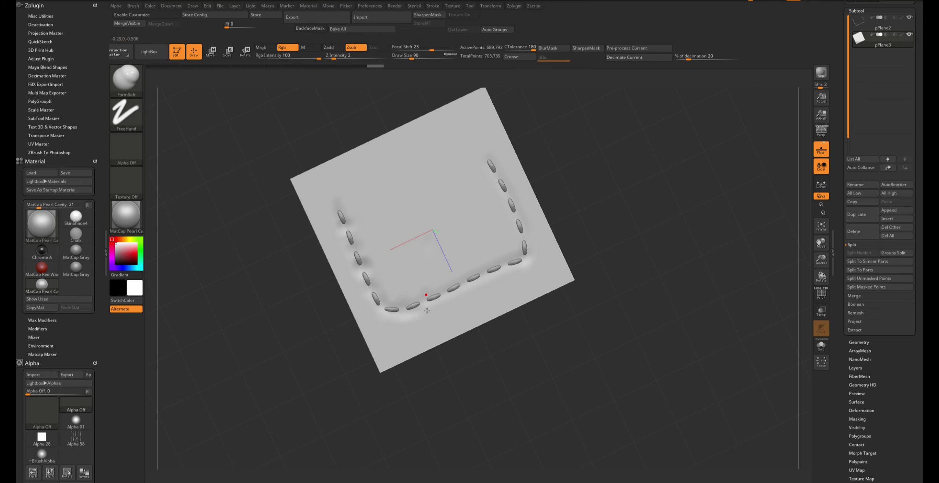
left_click_drag(443, 293, 456, 278)
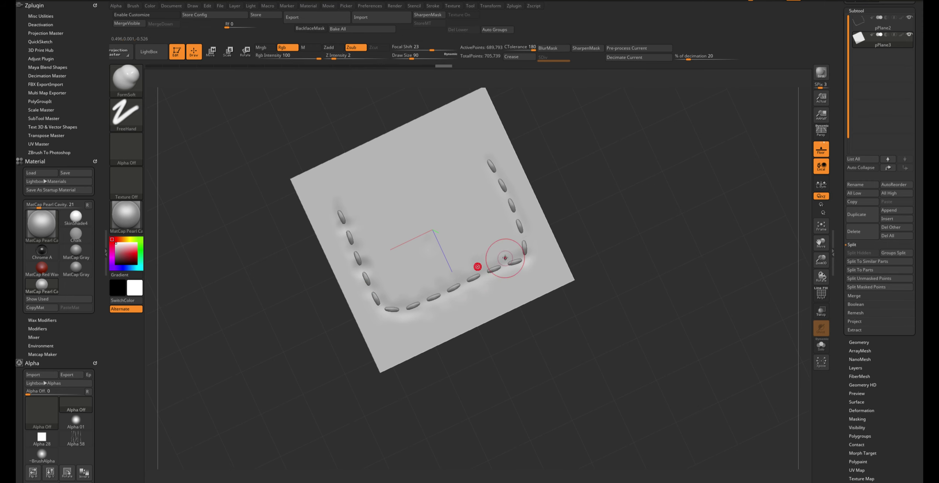
left_click_drag(505, 258, 518, 215)
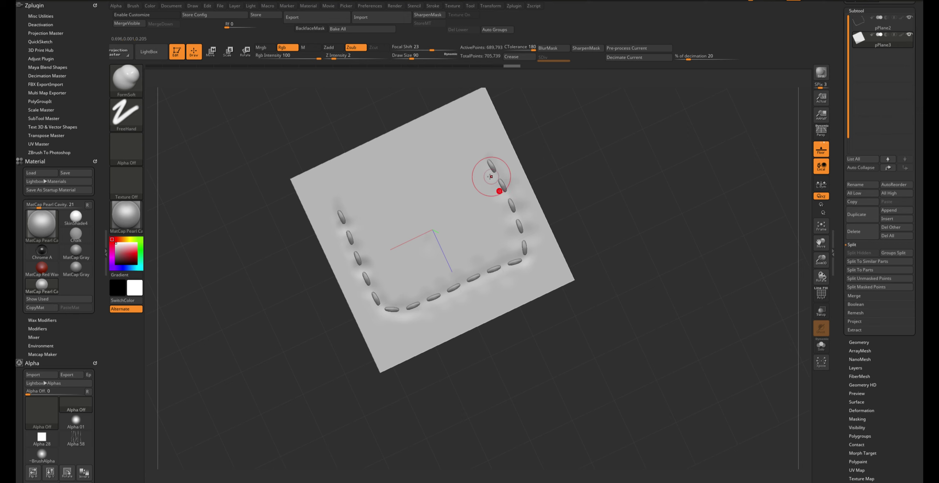
Step: Zoom, pan and rotate the view to inspect the puckering around the stitches
mouse_move(486, 157)
right_mouse_down("ctrl")
mouse_move(587, 164)
mouse_move(576, 132)
right_mouse_up("ctrl")
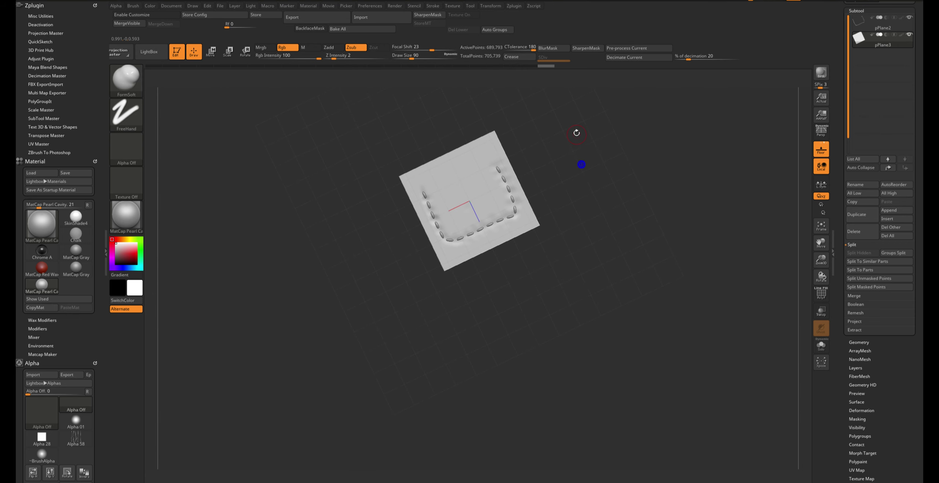
left_click(899, 45)
right_click_drag(659, 158, 637, 200, "ctrl")
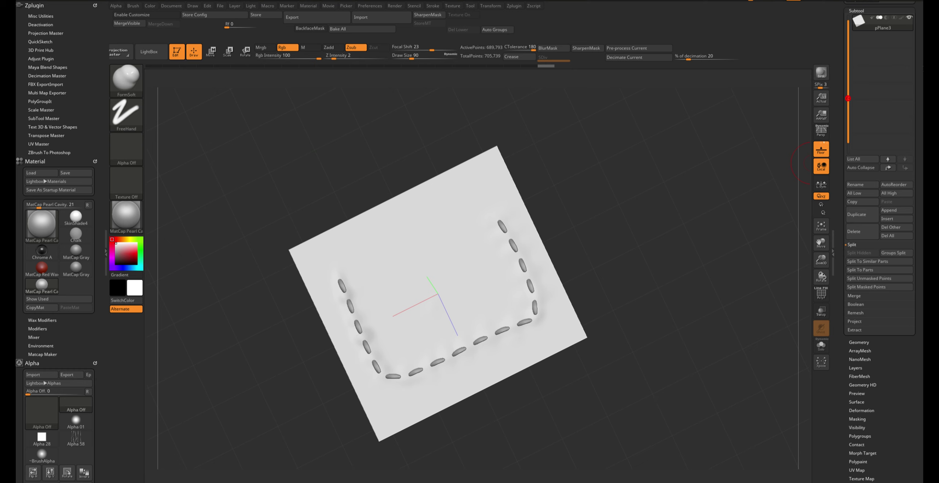
left_click_drag(844, 107, 849, 317)
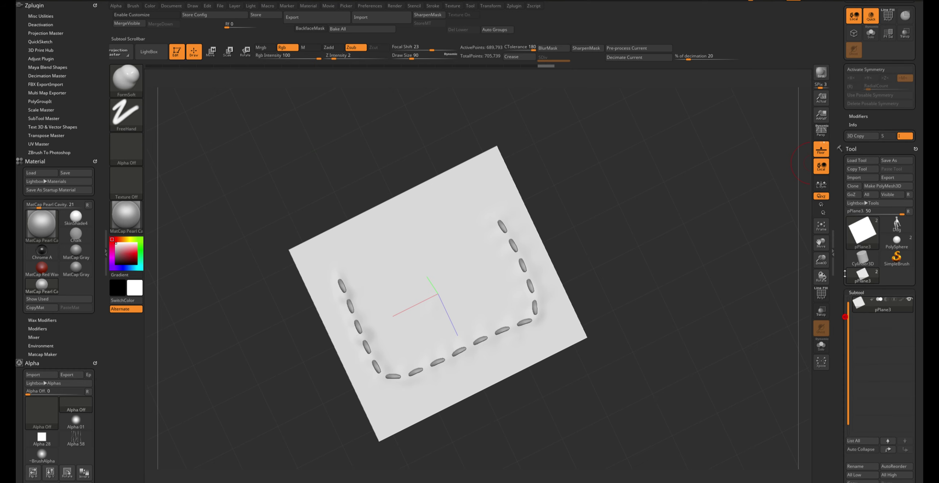
left_click_drag(714, 377, 668, 275, "alt")
left_click_drag(847, 315, 847, 296)
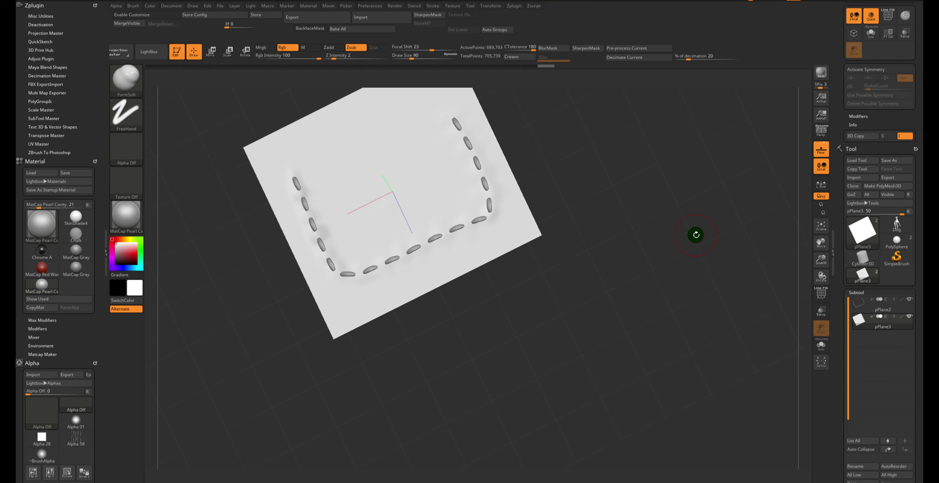
mouse_move(695, 234)
left_mouse_down()
mouse_move(664, 220)
mouse_move(671, 230)
left_mouse_up()
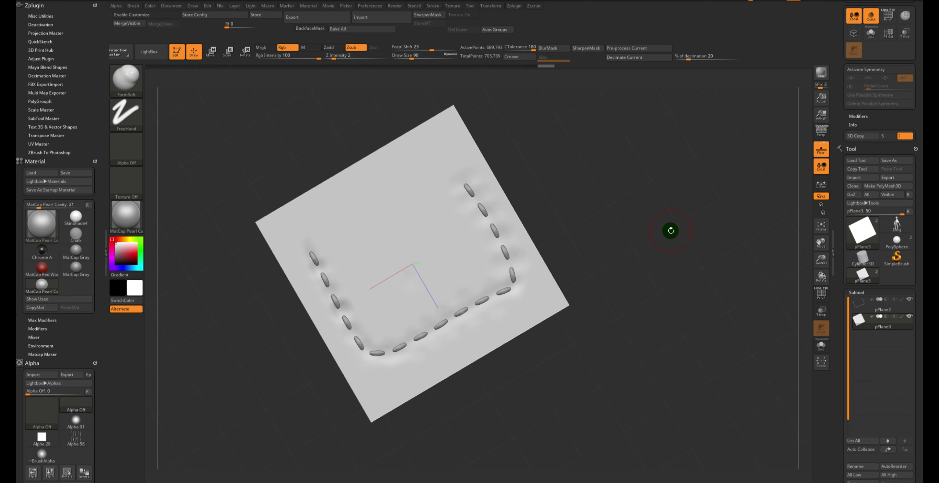
left_click_drag(711, 388, 677, 308, "alt")
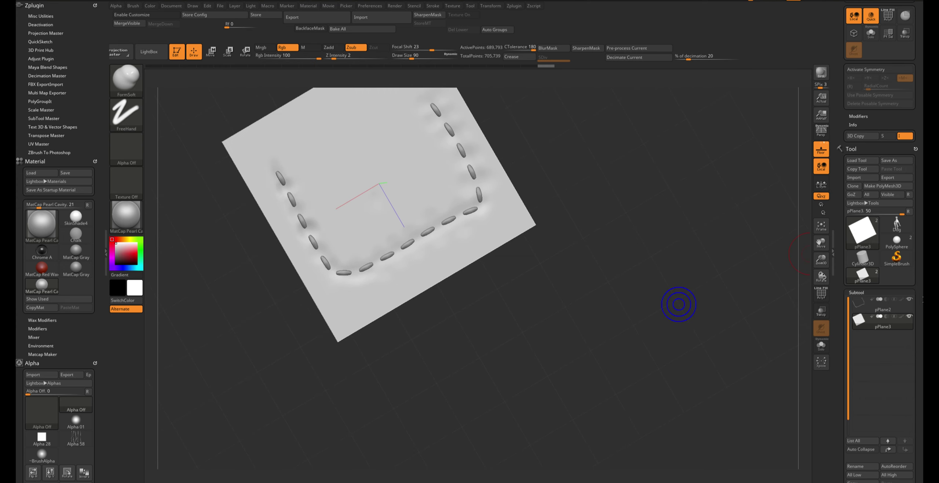
scroll(915, 214, "down", 10)
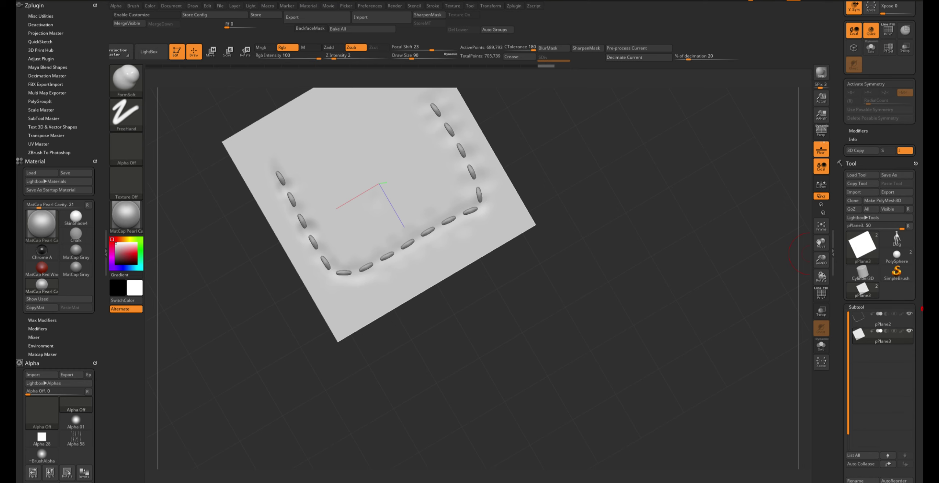
Step: Enable Polypaint Colorize on the plane, giving it orange polypaint, and select pPlane2 in Subtool
left_click(821, 293)
left_click_drag(643, 268, 798, 137)
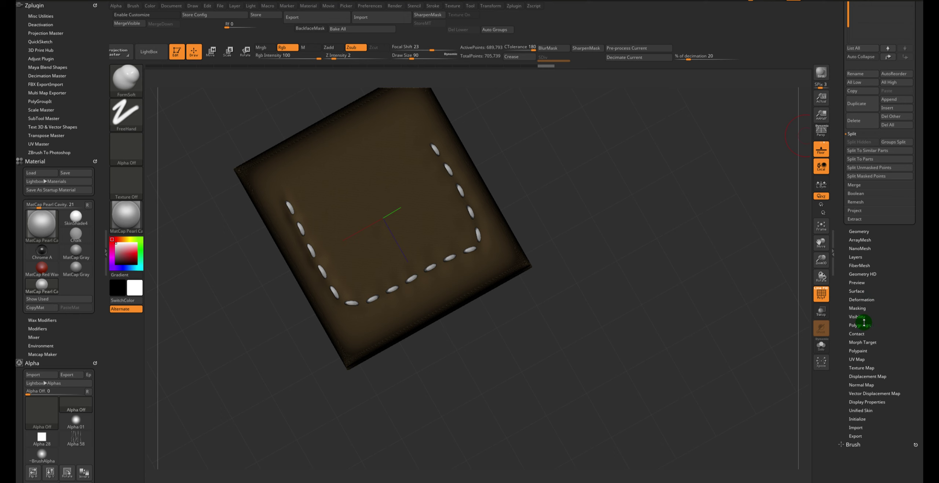
left_click(860, 348)
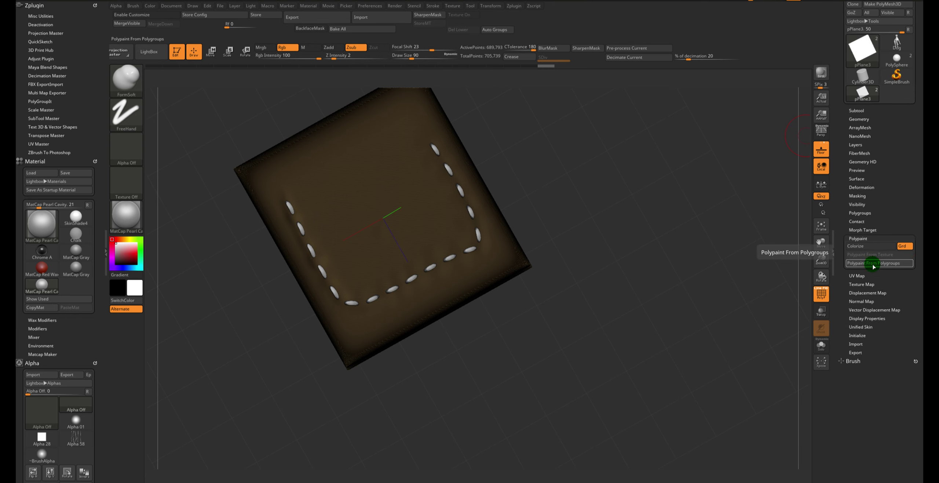
left_click(873, 264)
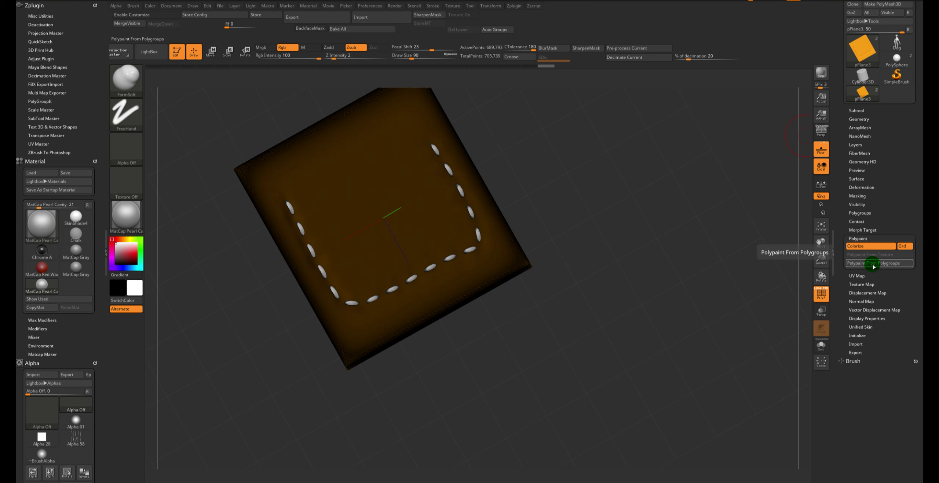
left_click(858, 110)
left_click(857, 126)
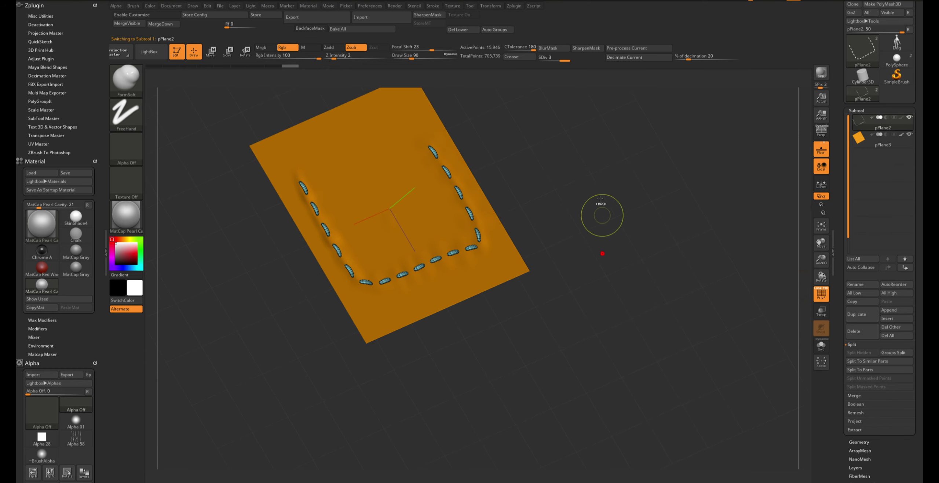
Step: Apply Polypaint From Polygroups to pPlane2 and enable Colorize, turning the stitches cyan
left_click_drag(601, 260, 602, 203)
scroll(880, 220, "down", 5)
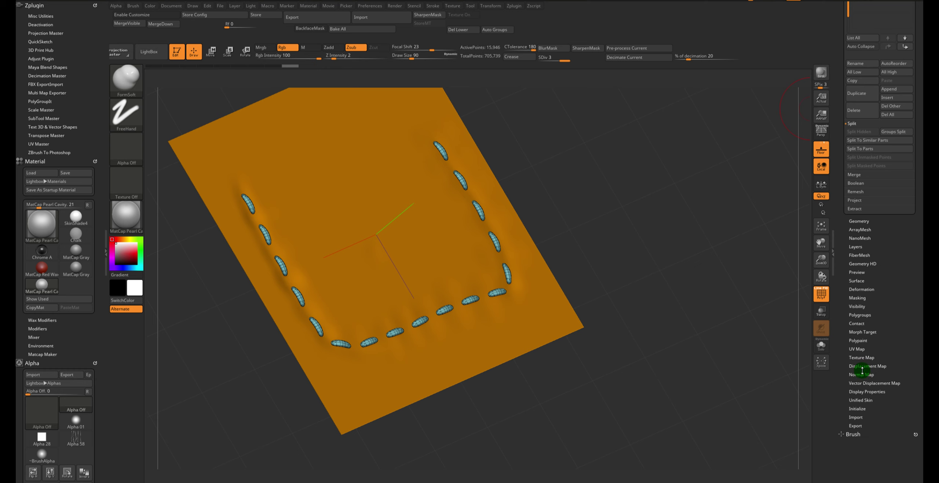
left_click(858, 340)
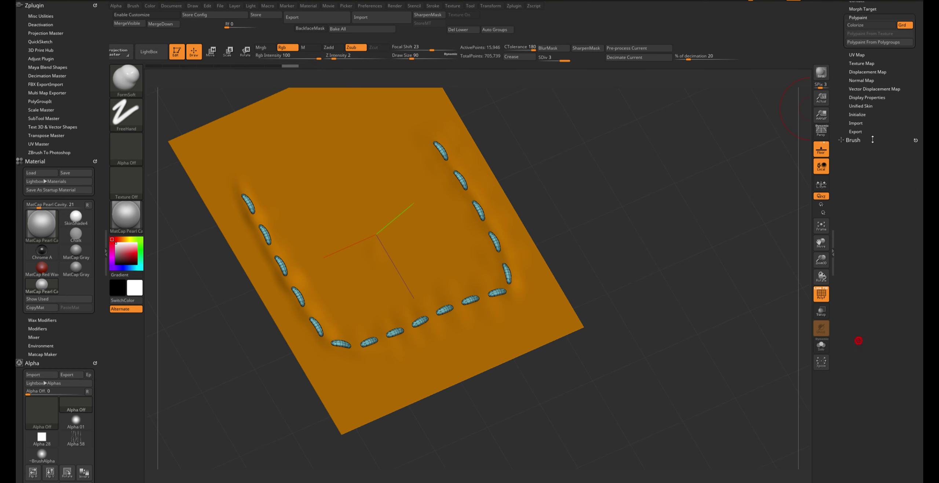
left_click(863, 42)
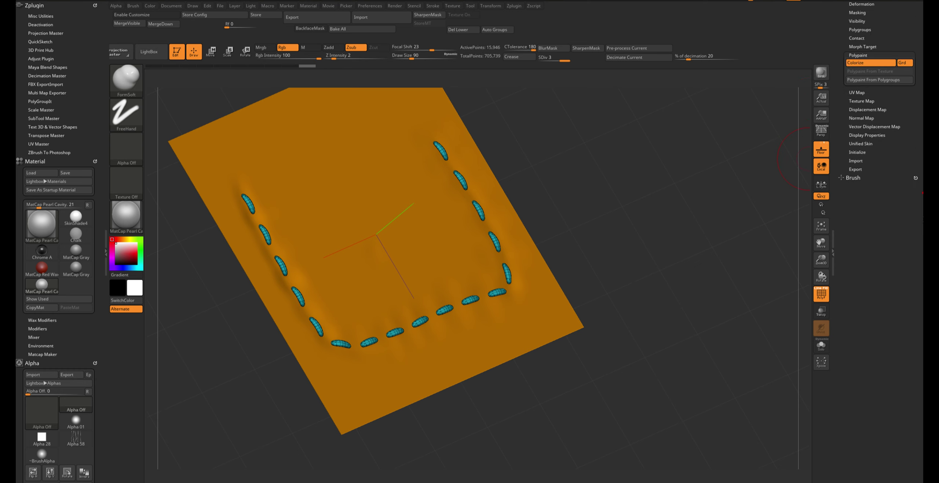
left_click_drag(838, 110, 839, 238)
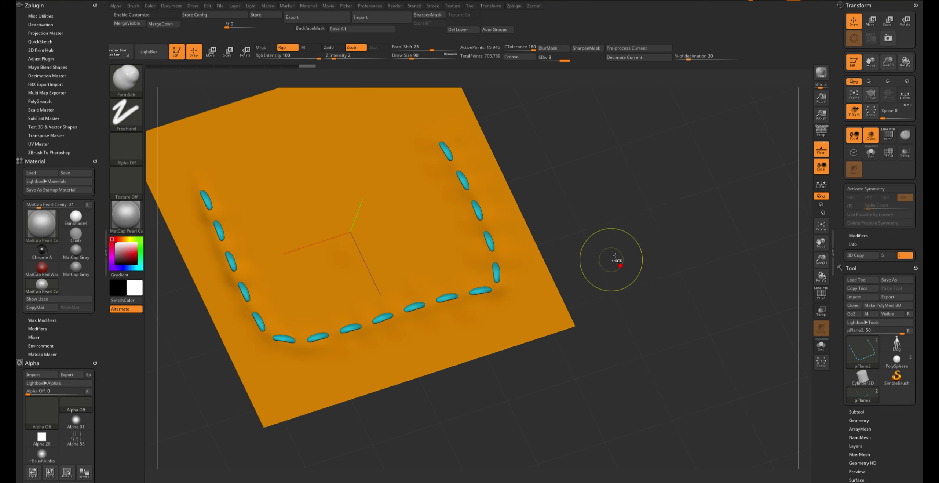
Step: Expand the Subtool list and scroll the tray down to the Split/Merge options
mouse_move(605, 258)
right_mouse_down("ctrl")
mouse_move(625, 230)
mouse_move(614, 144)
mouse_move(649, 248)
mouse_move(664, 223)
right_mouse_up("ctrl")
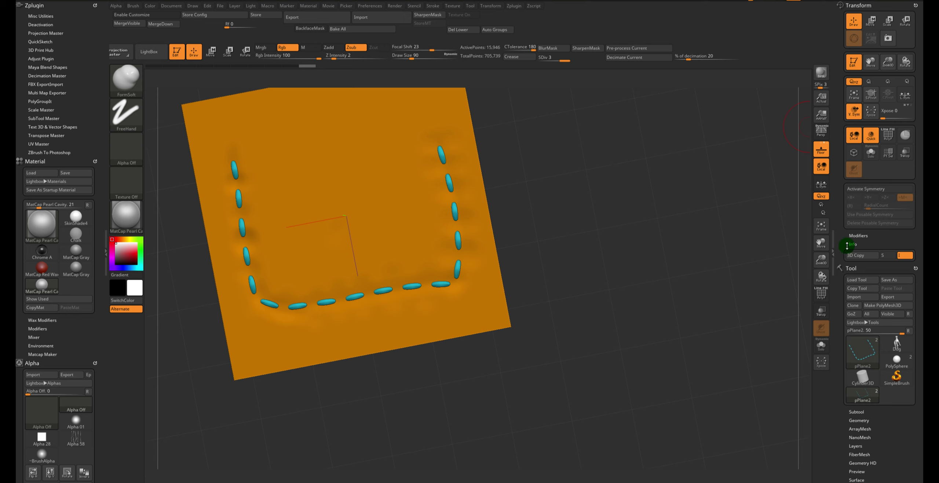
mouse_move(918, 298)
left_mouse_down()
mouse_move(913, 251)
mouse_move(916, 342)
mouse_move(910, 232)
left_mouse_up()
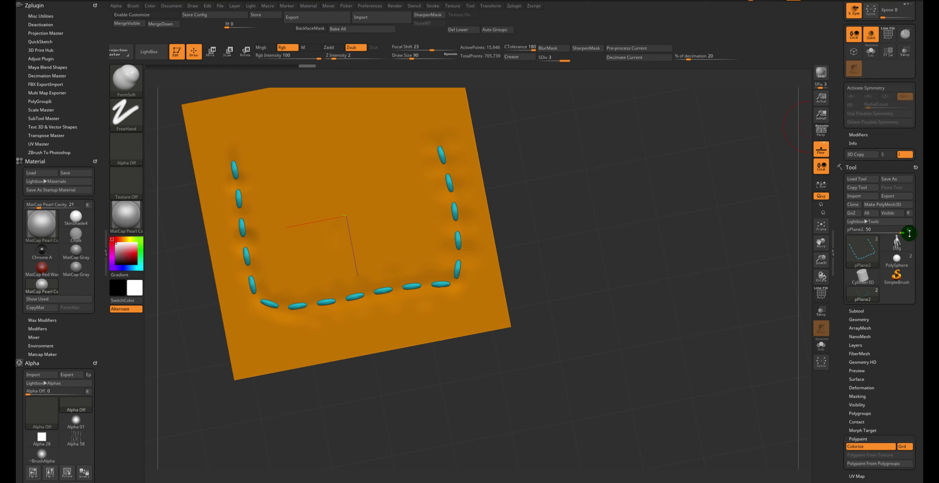
left_click(856, 311)
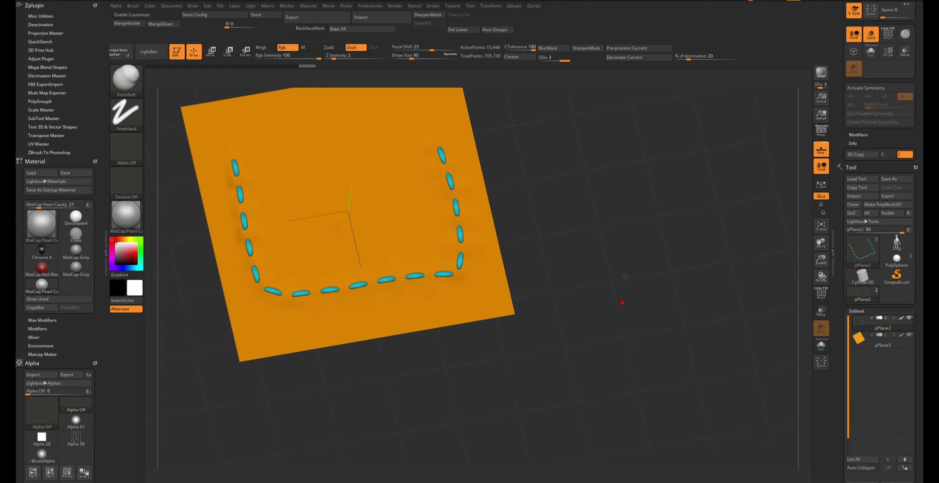
left_click_drag(593, 226, 672, 267)
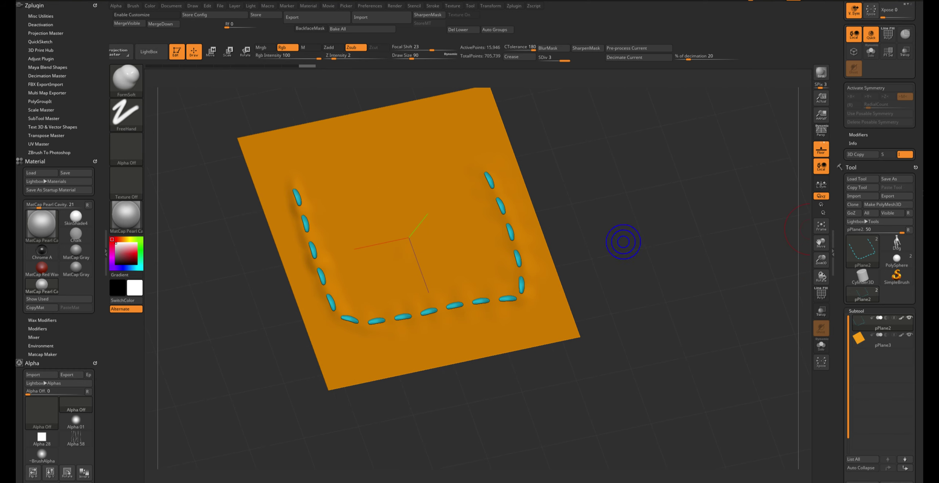
left_click_drag(921, 329, 915, 264)
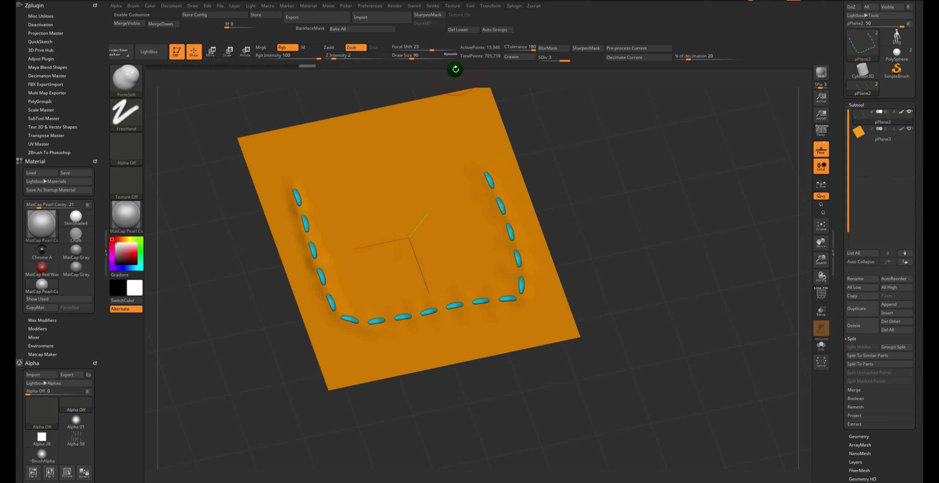
left_click_drag(920, 409, 920, 393)
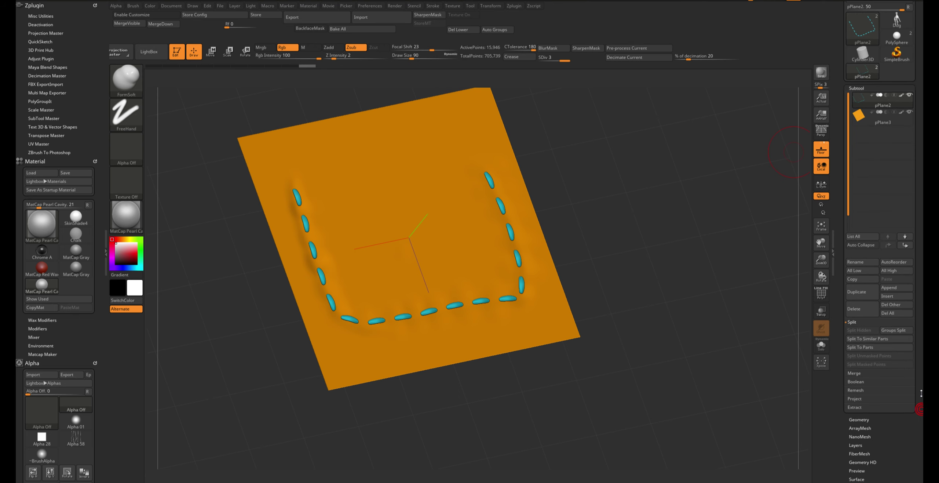
Step: MergeDown pPlane3 into pPlane2, confirm, and toggle Polyframe to check the combined mesh
left_click(858, 373)
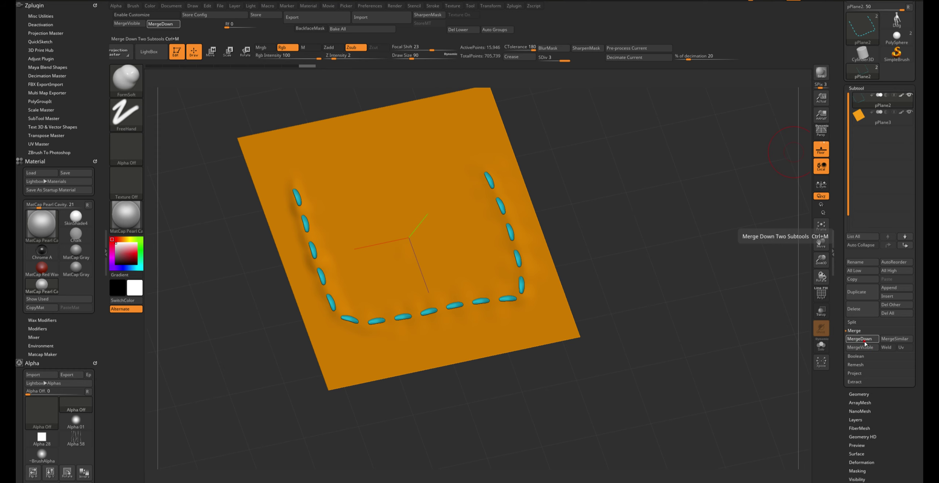
left_click(865, 341)
left_click(859, 361)
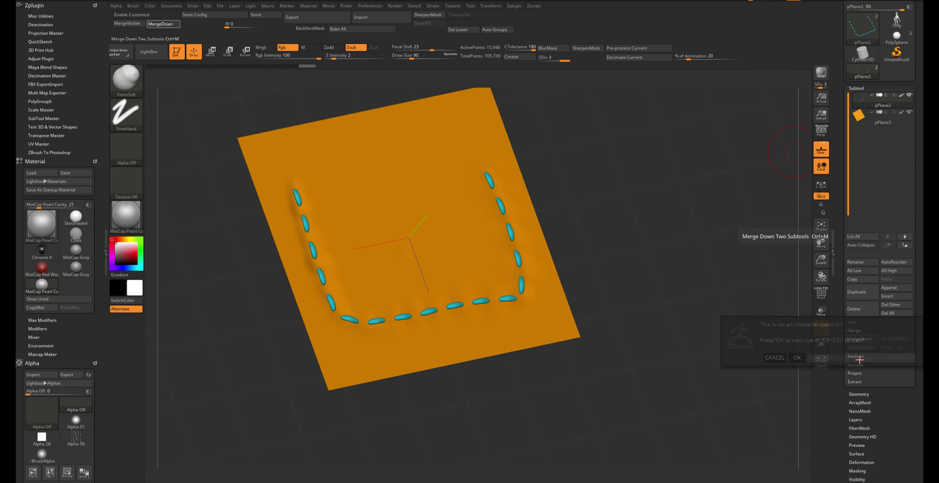
left_click_drag(645, 187, 643, 185)
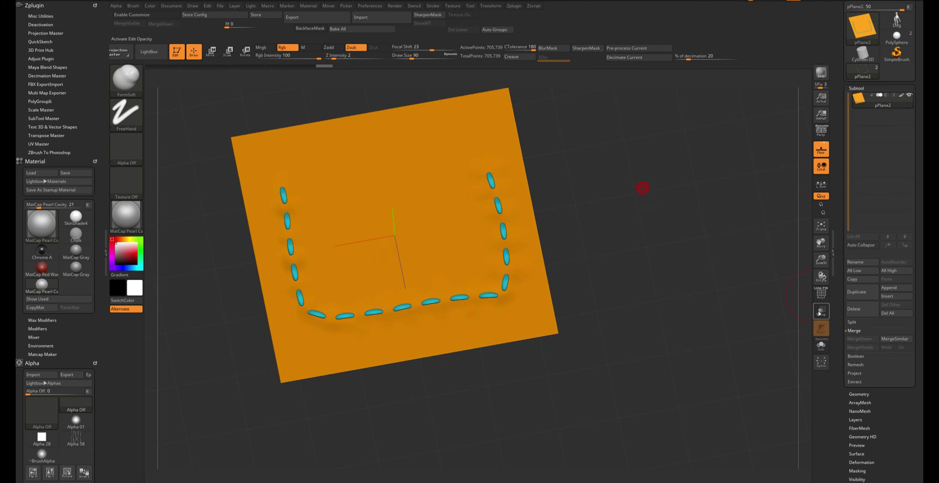
left_click(820, 293)
left_click(820, 293)
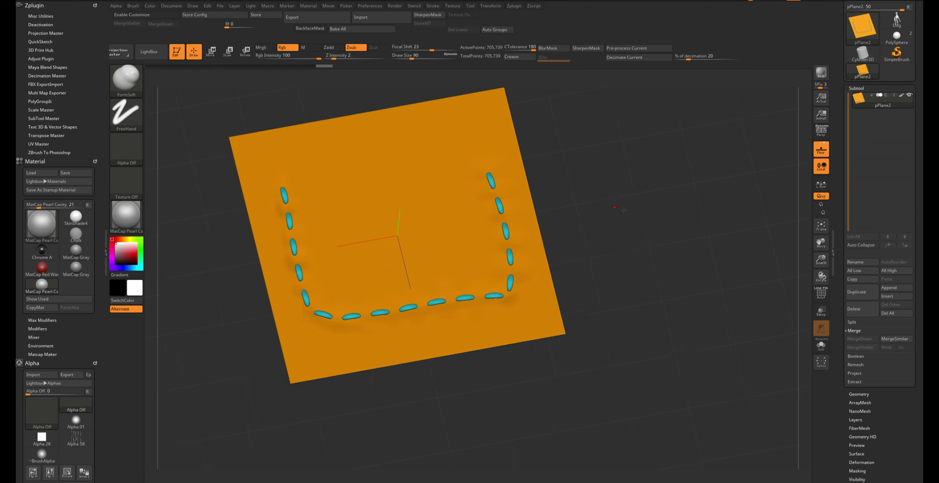
left_click_drag(685, 220, 660, 196)
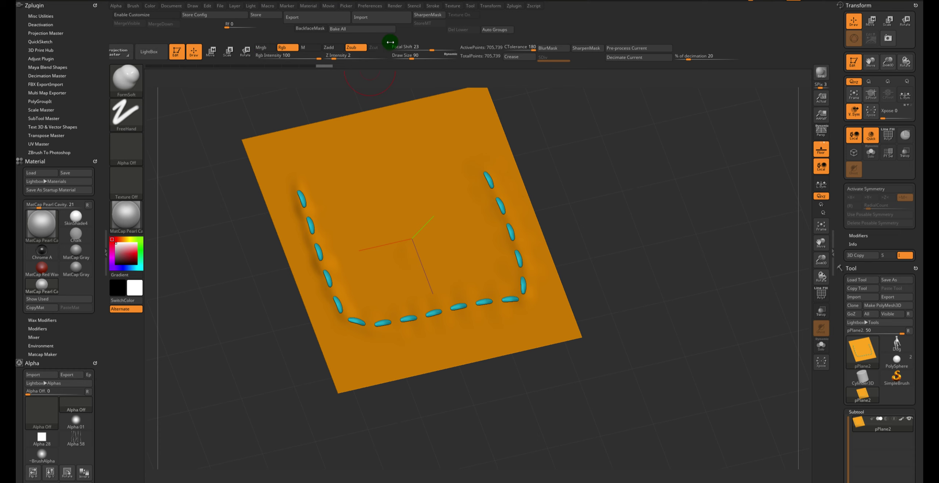
Step: Export the merged pPlane2 through FBX ExportImport with the name 'plabnestich', then open the Start menu
left_click(318, 20)
left_click_drag(391, 50, 383, 50)
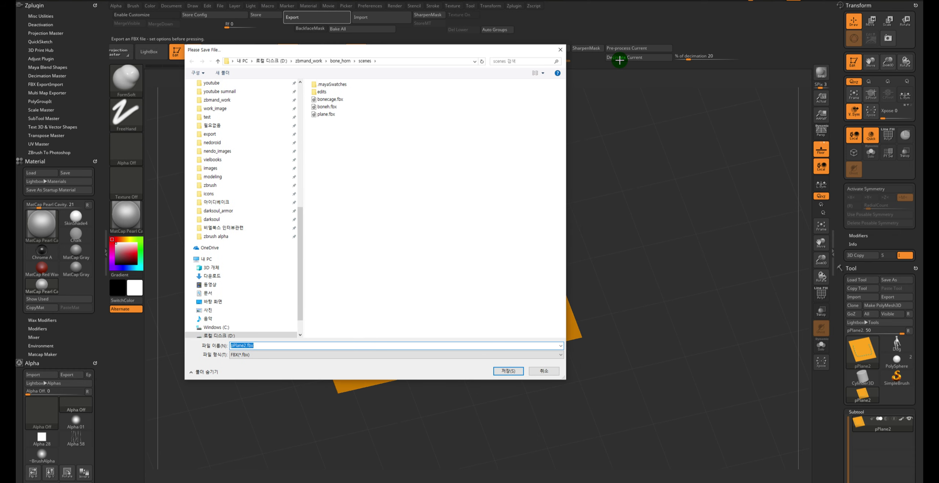
type("plabnestich")
key("Return")
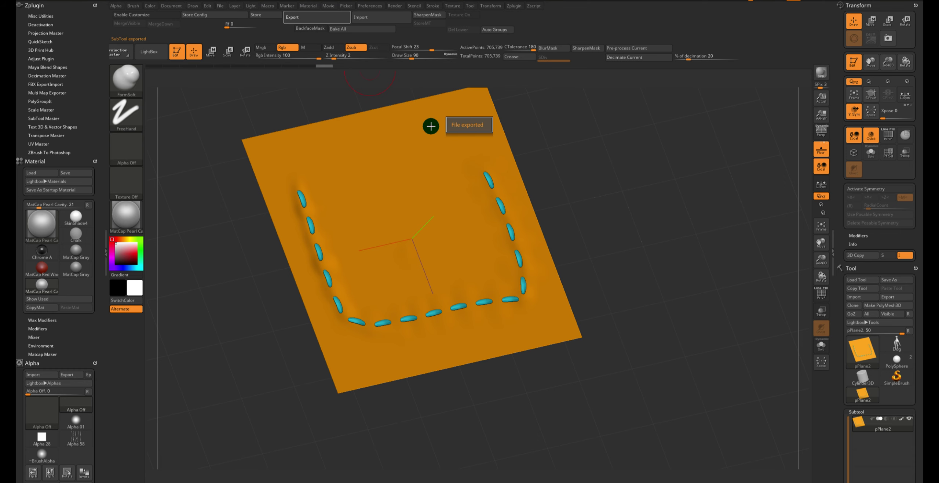
left_click_drag(576, 145, 594, 150)
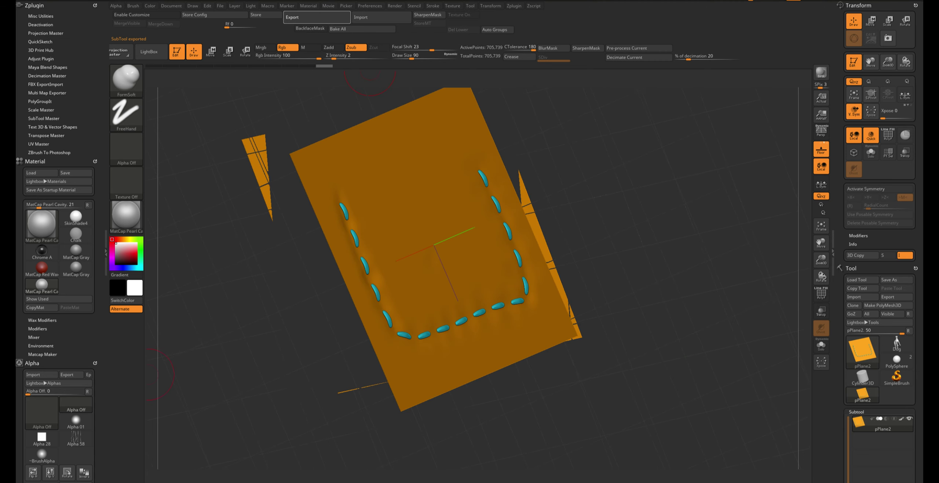
left_click(144, 479)
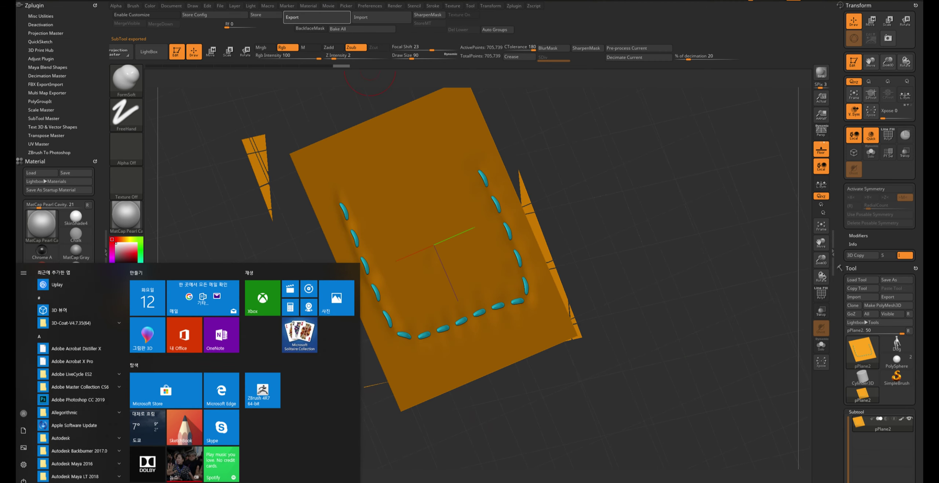
Step: In Substance Painter, open the mesh map baking settings with output size 2048
left_click(185, 473)
left_click(282, 68)
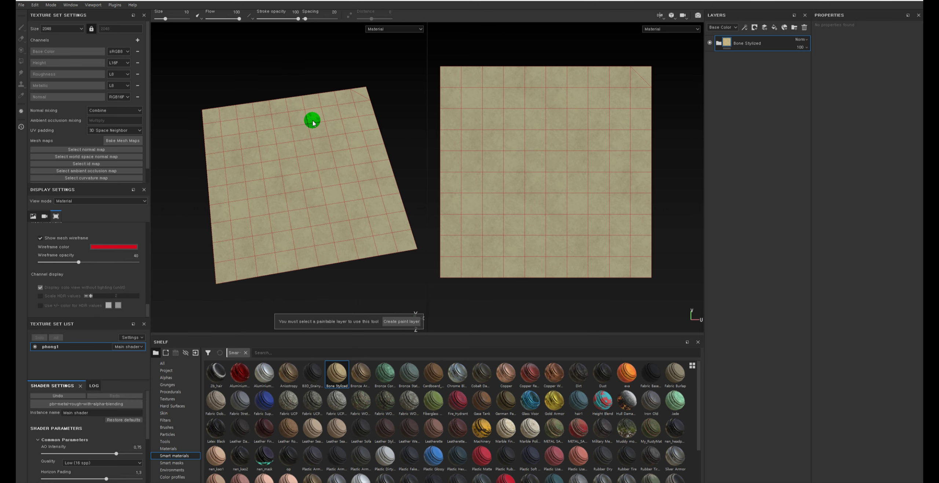
key("F2")
left_click(117, 141)
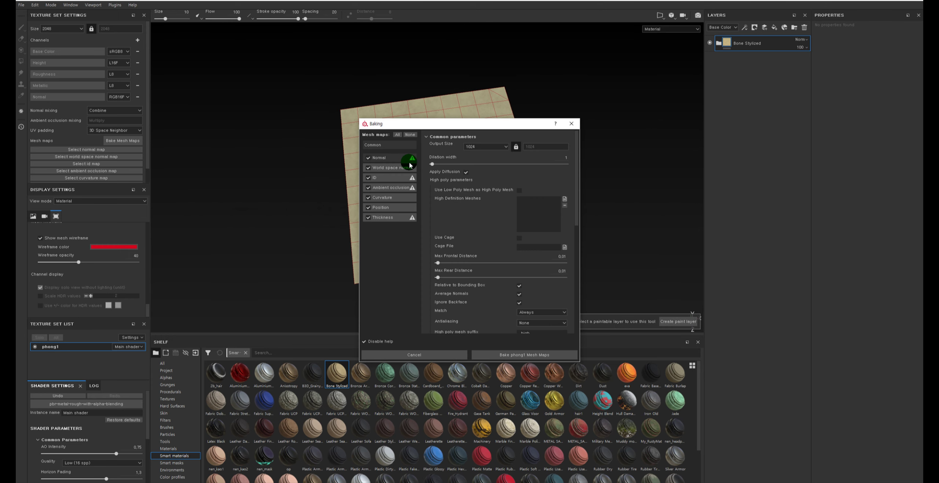
left_click(498, 147)
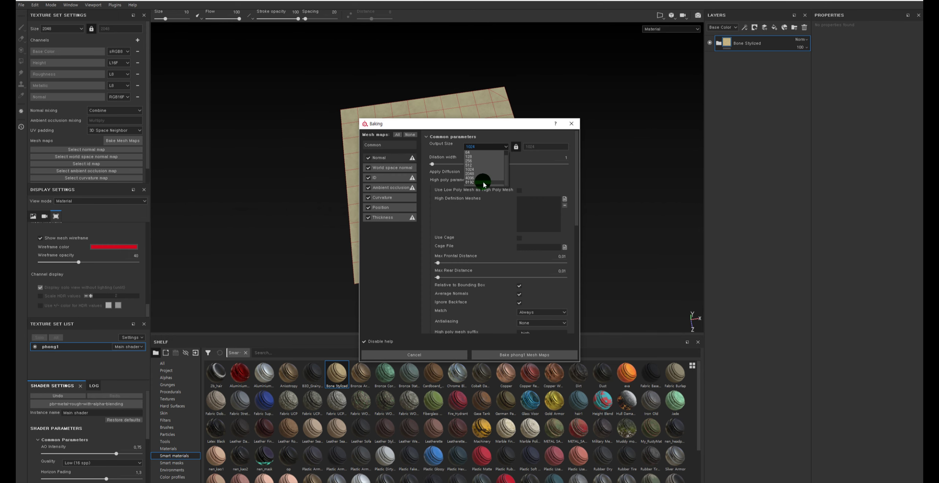
left_click(480, 173)
Step: Load plabnestich.fbx as the high-definition mesh for baking
left_click(565, 199)
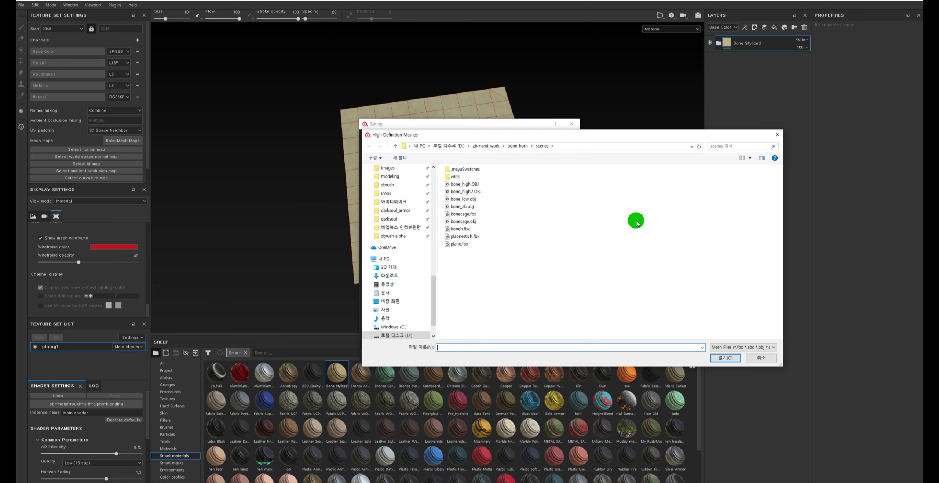
left_click(459, 237)
double_click(459, 237)
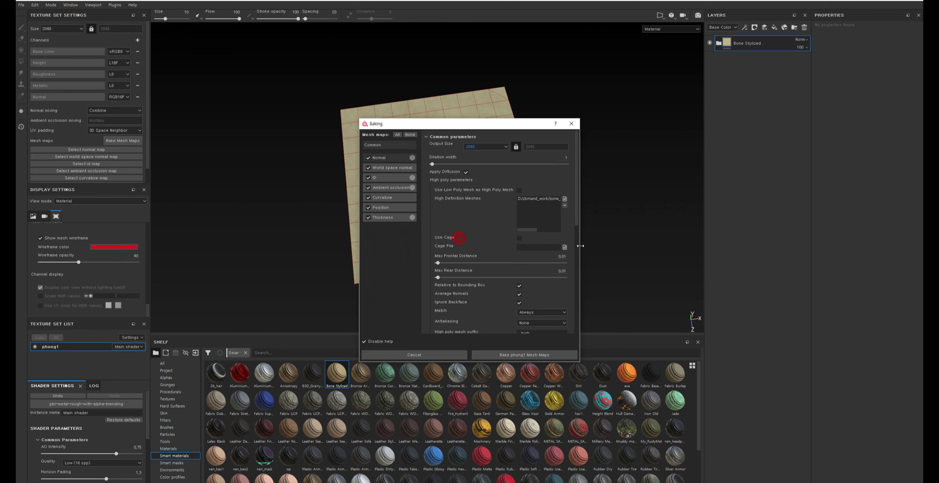
Step: Set Max Frontal Distance 0.03, Max Rear Distance 0,031 and antialiasing Subsampling 2x2
left_click(559, 255)
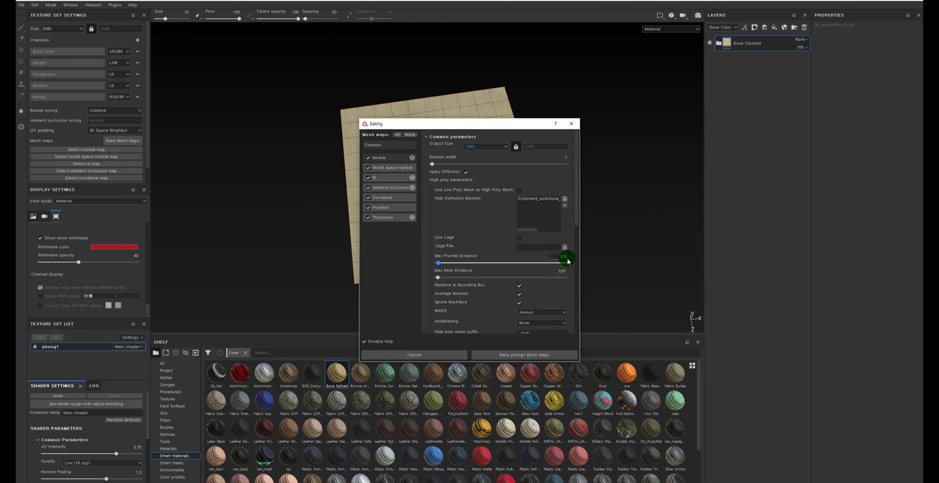
type("3")
left_click(566, 267)
left_click(564, 272)
type("0.001")
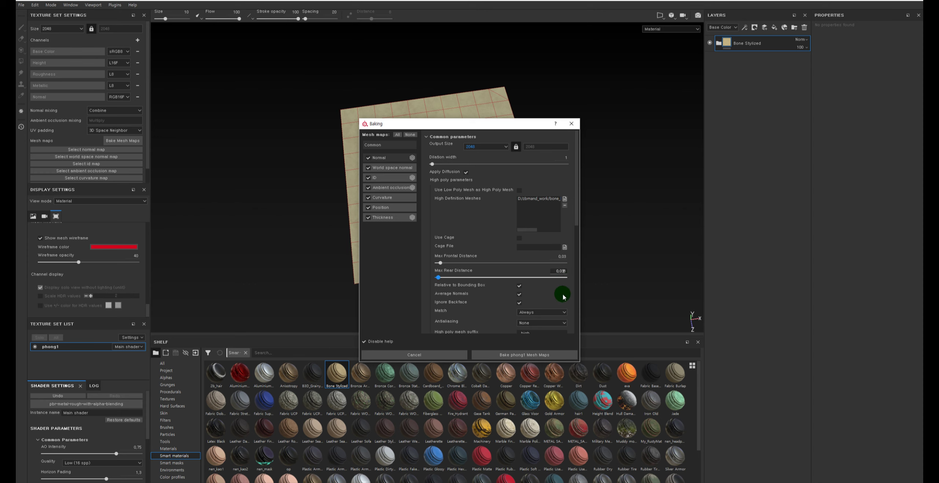
left_click(533, 324)
left_click(533, 333)
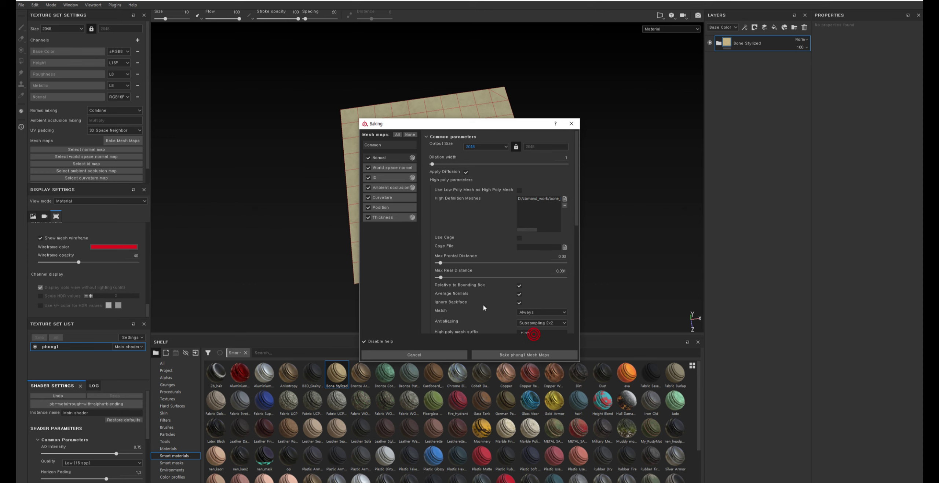
Step: Check the ID and Ambient occlusion baker settings, then bake the phong1 mesh maps
left_click(383, 177)
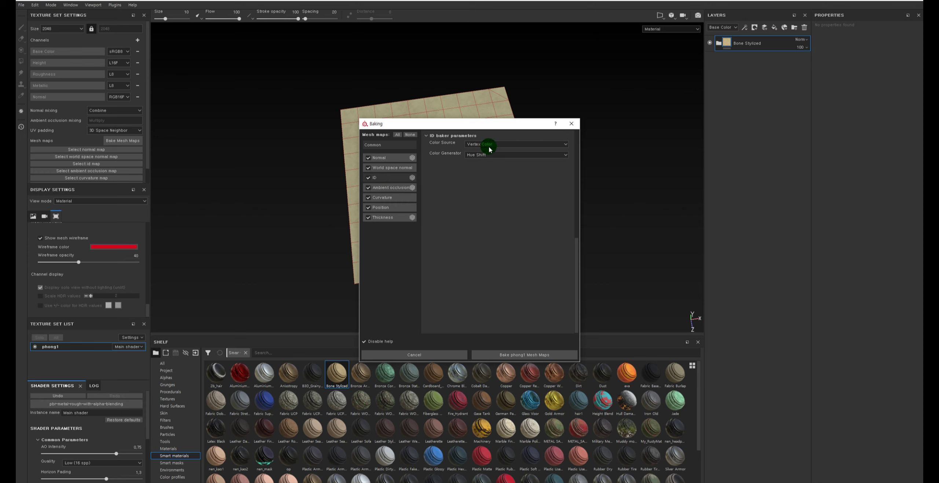
left_click(394, 188)
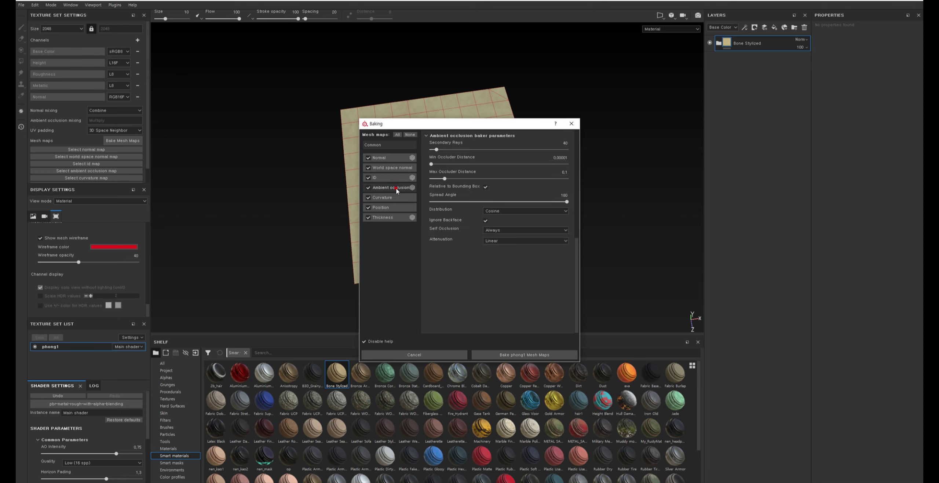
left_click(385, 146)
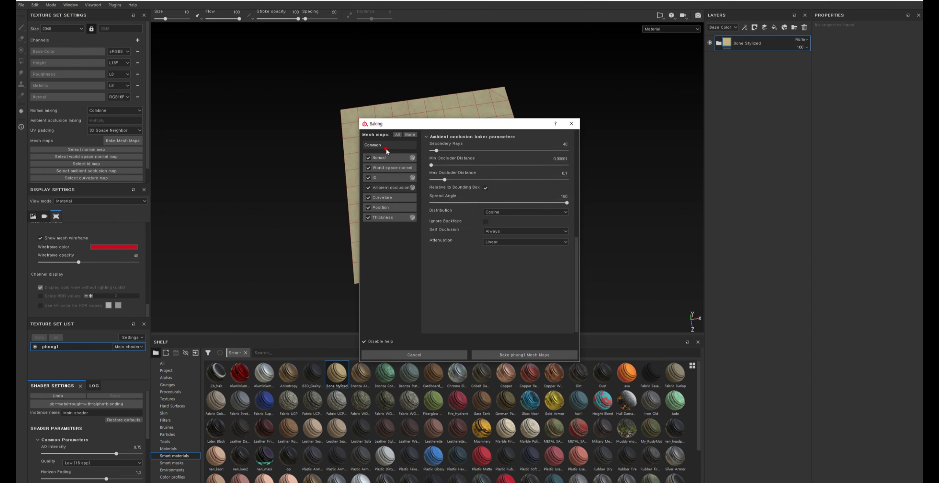
left_click(526, 355)
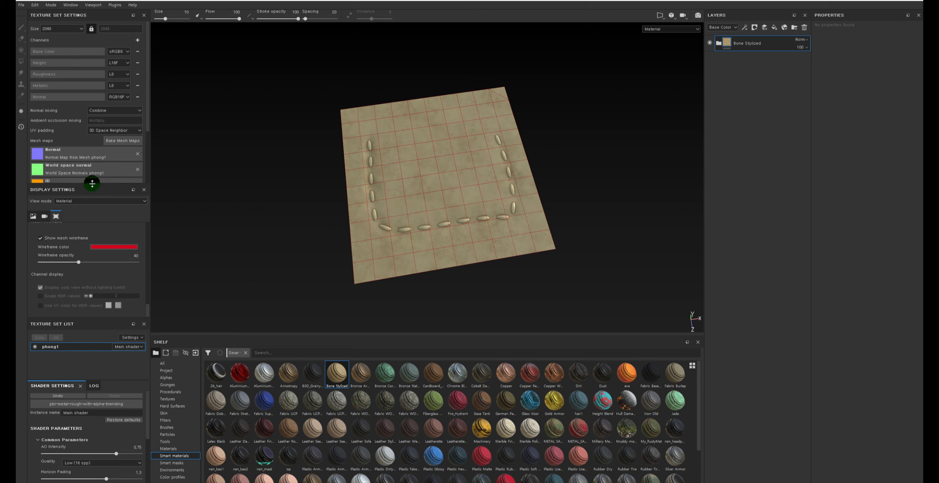
Step: Preview the baked Normal and ID maps on the plane, then return to the shaded Material view
left_click_drag(92, 183, 92, 233)
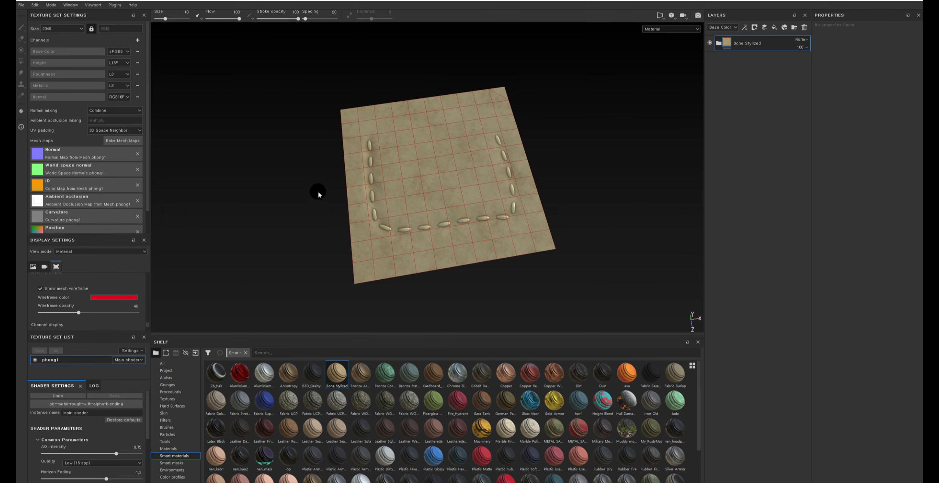
left_click_drag(318, 194, 299, 183, "alt")
key("b")
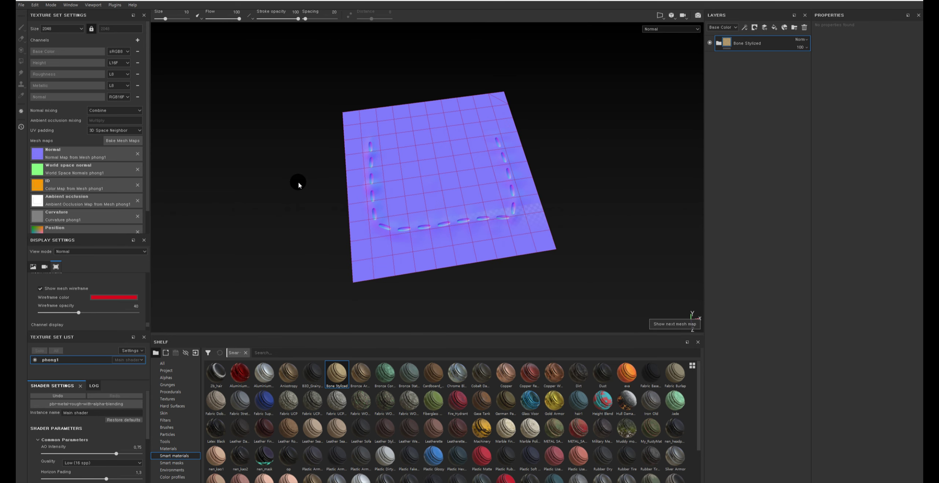
key("b")
key("b")
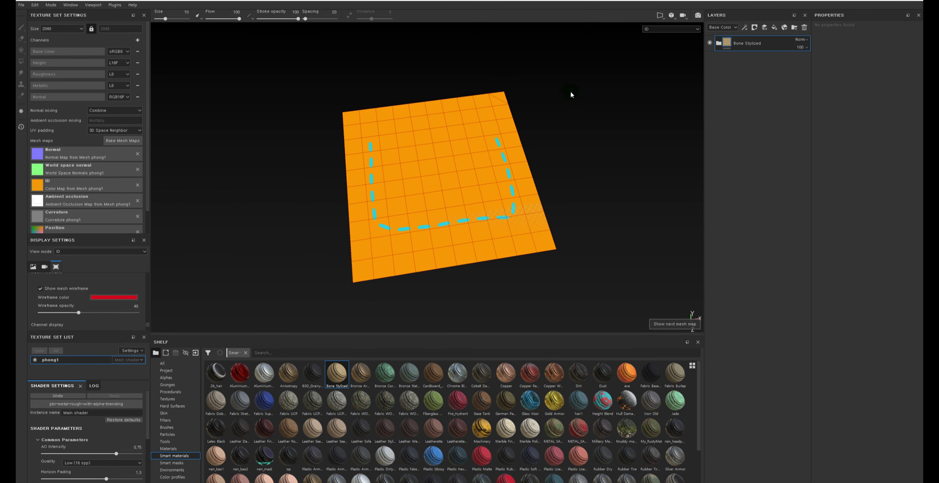
mouse_move(570, 93)
left_mouse_down("alt")
mouse_move(564, 108)
mouse_move(620, 206)
mouse_move(639, 132)
mouse_move(649, 197)
left_mouse_up("alt")
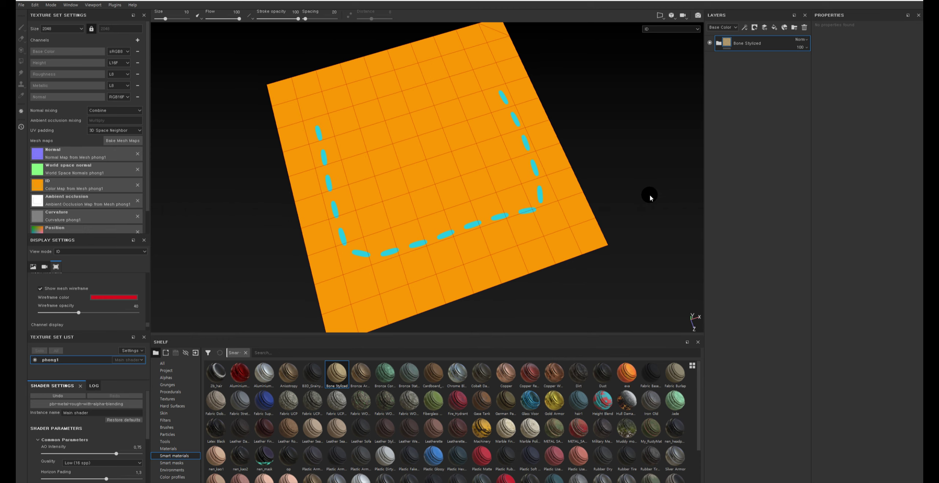
key("m")
left_click_drag(589, 199, 591, 180, "alt")
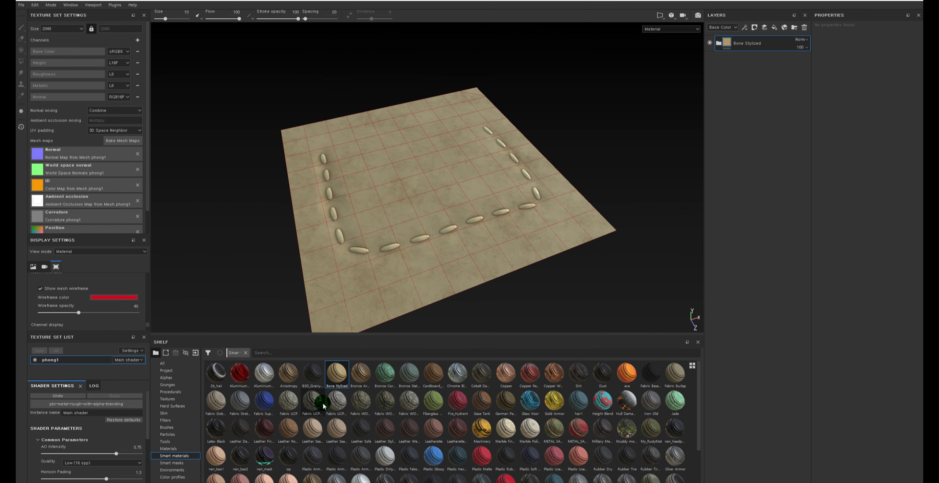
Step: Scroll the Smart materials grid and drag the shelf splitter upward to enlarge the shelf
scroll(372, 414, "down", 2)
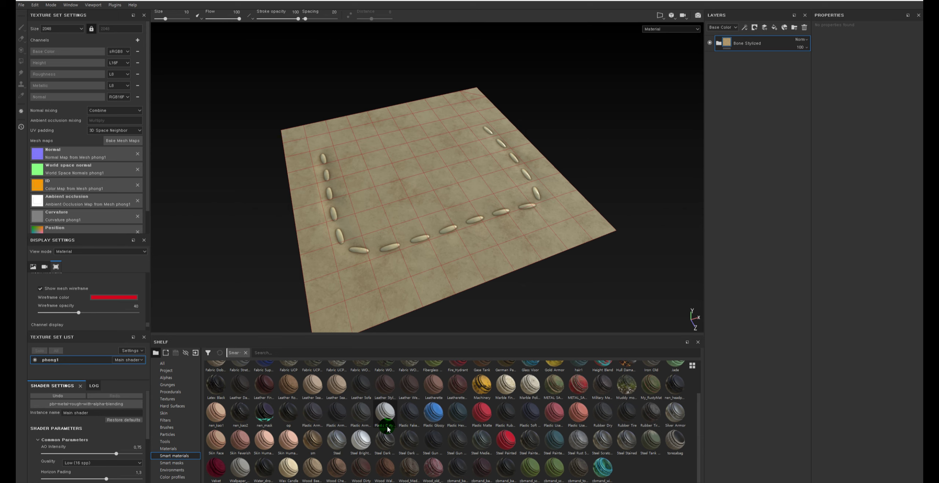
left_click_drag(387, 428, 653, 263)
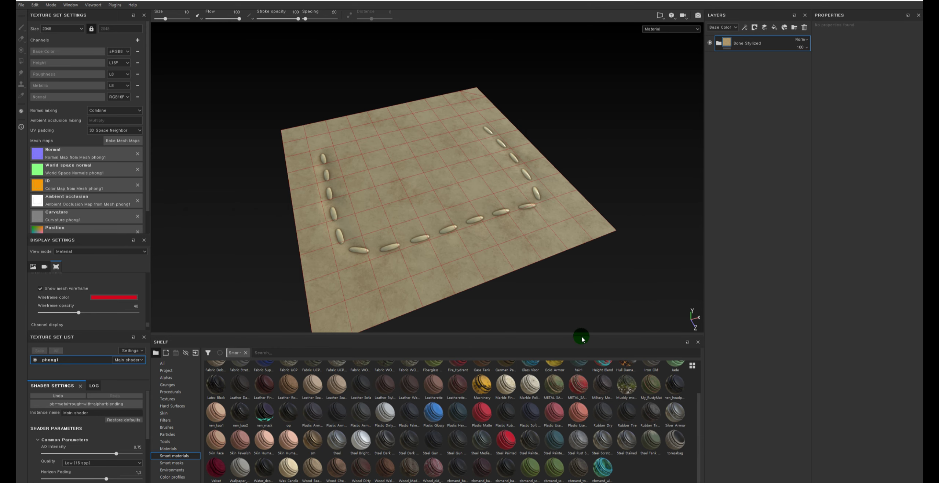
left_click_drag(581, 336, 581, 284)
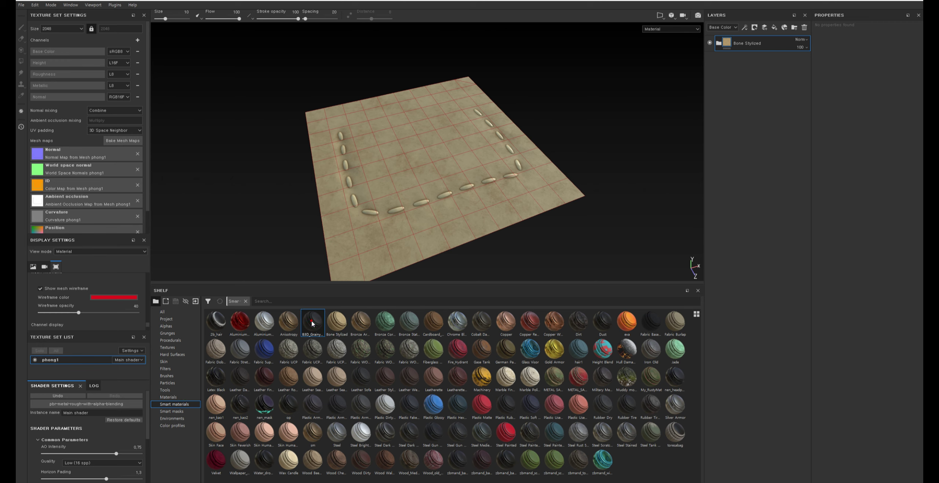
Step: Apply the Fabric Baseball Hat smart material to the stitched plane and inspect the stitches
left_click_drag(660, 332, 644, 165)
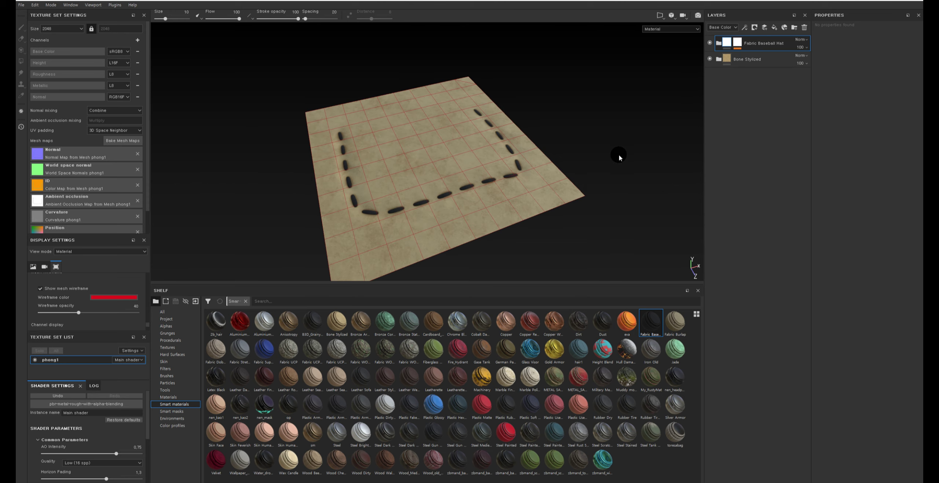
right_click_drag(597, 142, 502, 189, "alt")
mouse_move(502, 189)
left_mouse_down("alt")
mouse_move(273, 149)
mouse_move(472, 151)
left_mouse_up("alt")
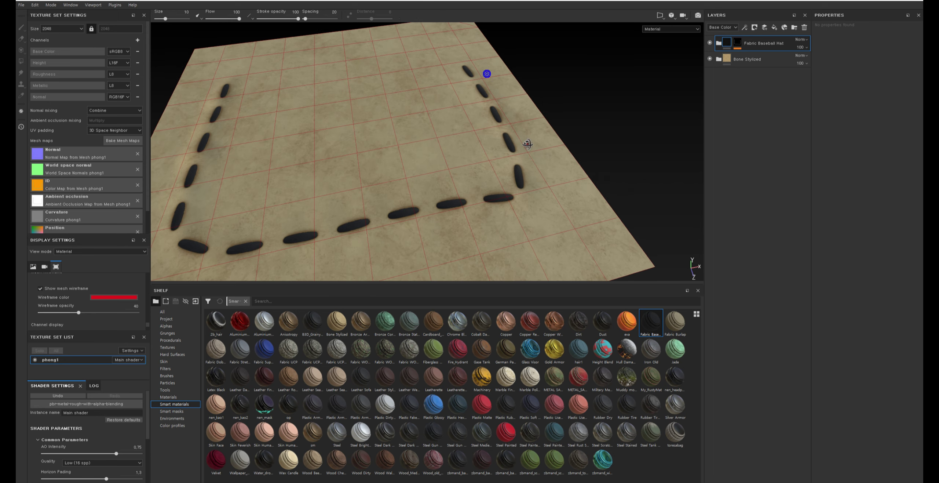
left_click_drag(494, 68, 513, 156, "alt")
right_click_drag(513, 157, 592, 103, "alt")
left_click_drag(592, 103, 592, 106, "alt")
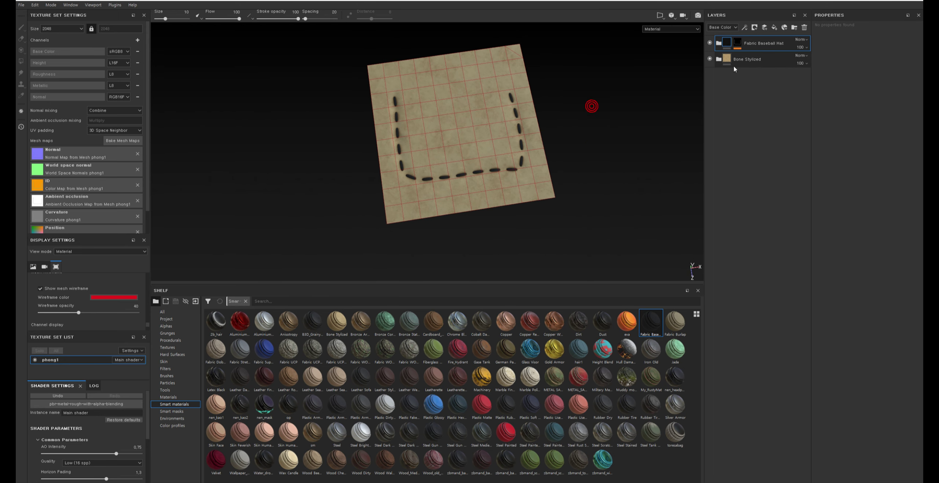
right_click_drag(532, 126, 568, 180, "alt")
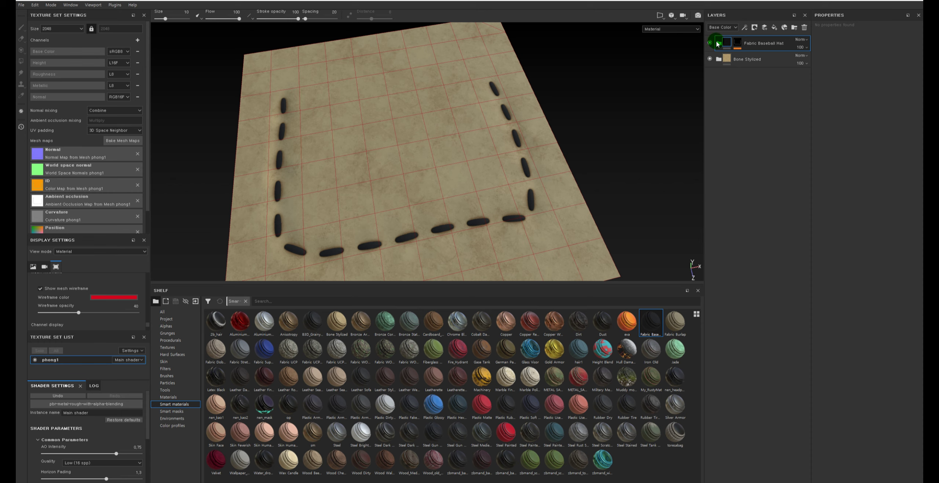
Step: Change the Fabric Base fill colour from black to light grey
left_click(717, 43)
left_click(734, 75)
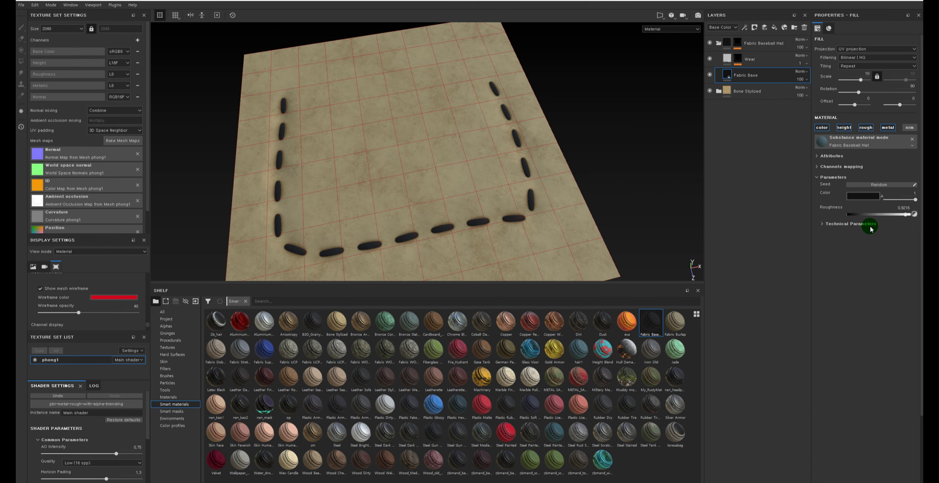
left_click(860, 200)
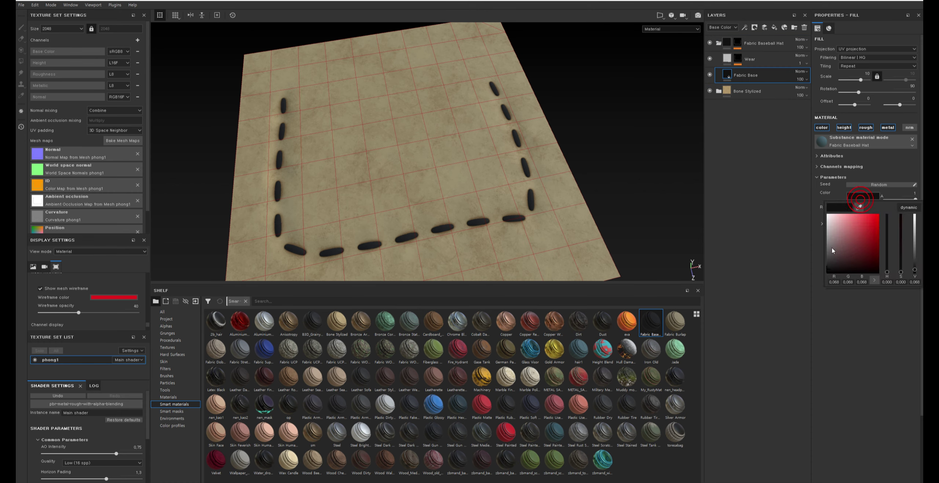
left_click(828, 231)
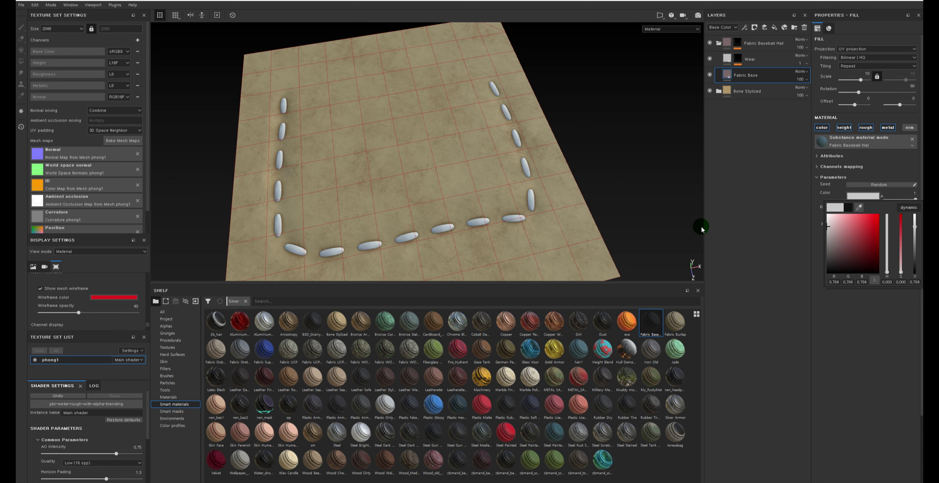
left_click_drag(700, 226, 609, 167, "alt")
right_click_drag(609, 168, 597, 123, "alt")
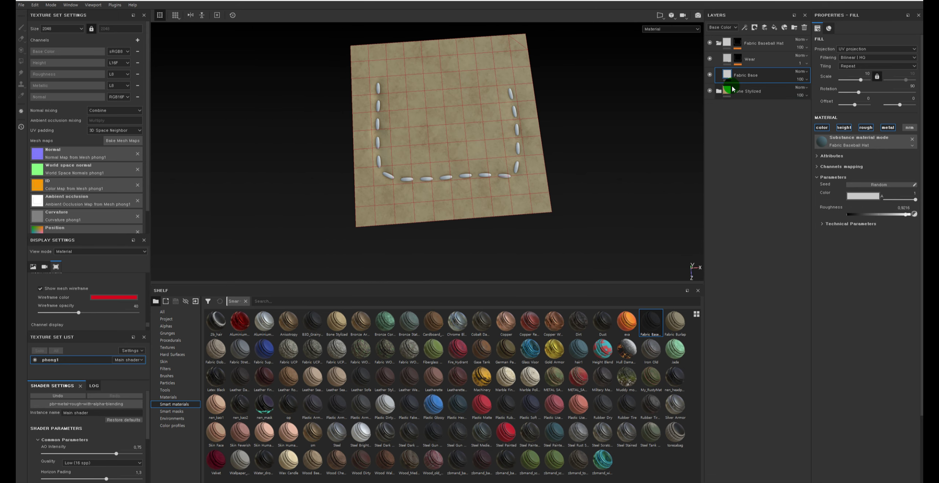
Step: Darken the Base Color of Bone Stylized's Base layer
left_click(718, 97)
left_click(748, 123)
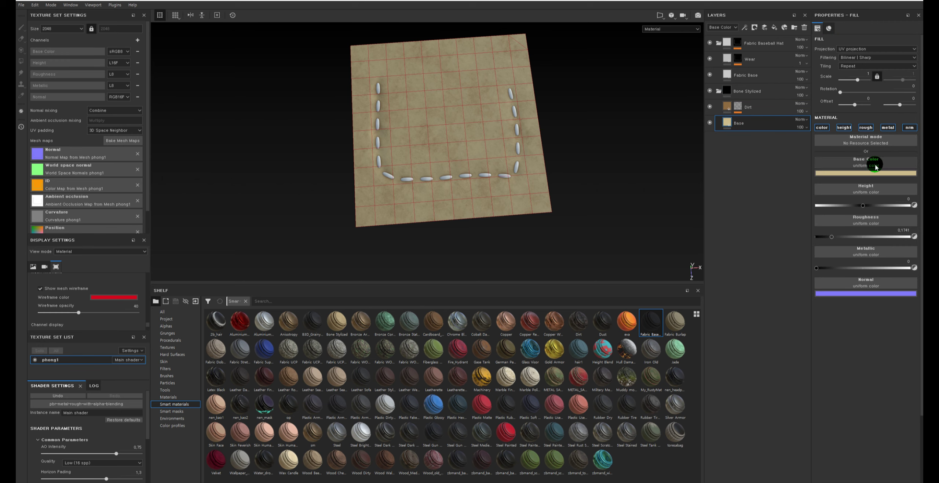
left_click(877, 174)
left_click_drag(875, 198, 800, 241)
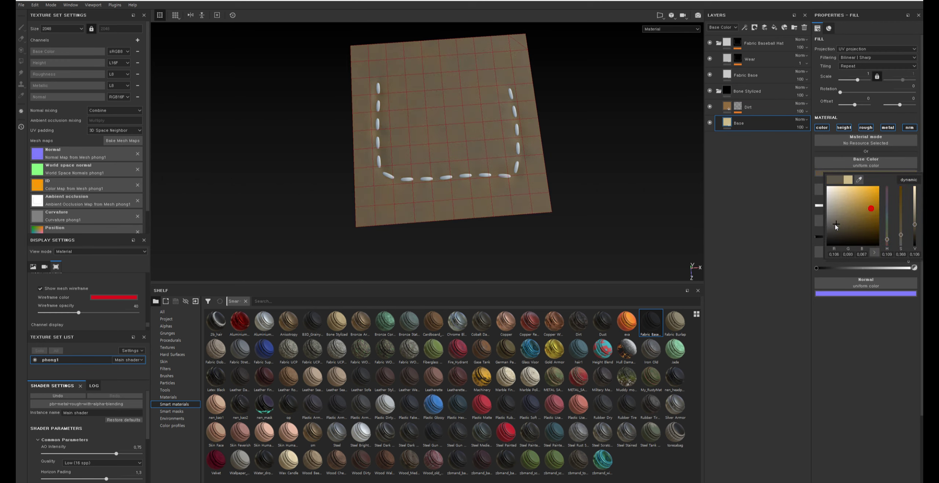
left_click(789, 239)
left_click_drag(597, 109, 601, 120, "alt")
Step: Darken the Base Color of Bone Stylized's Dirt layer
left_click(748, 107)
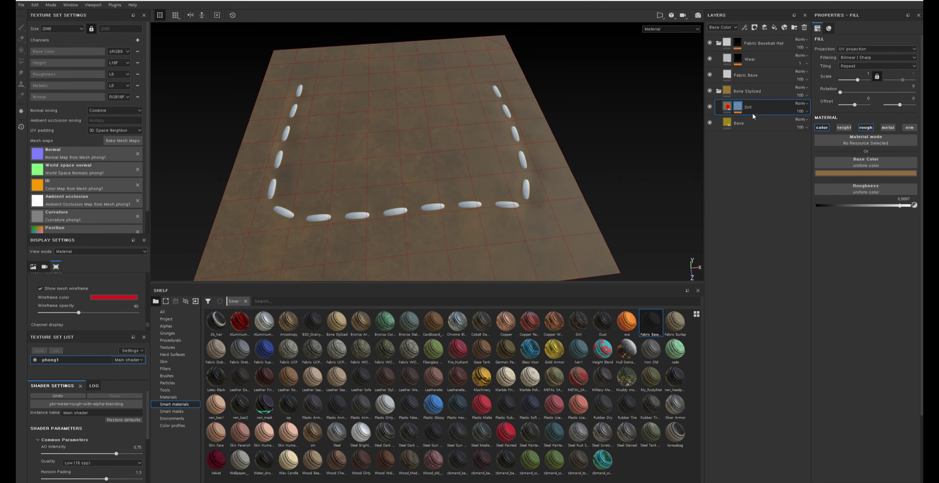
left_click(867, 173)
left_click_drag(843, 198, 862, 229)
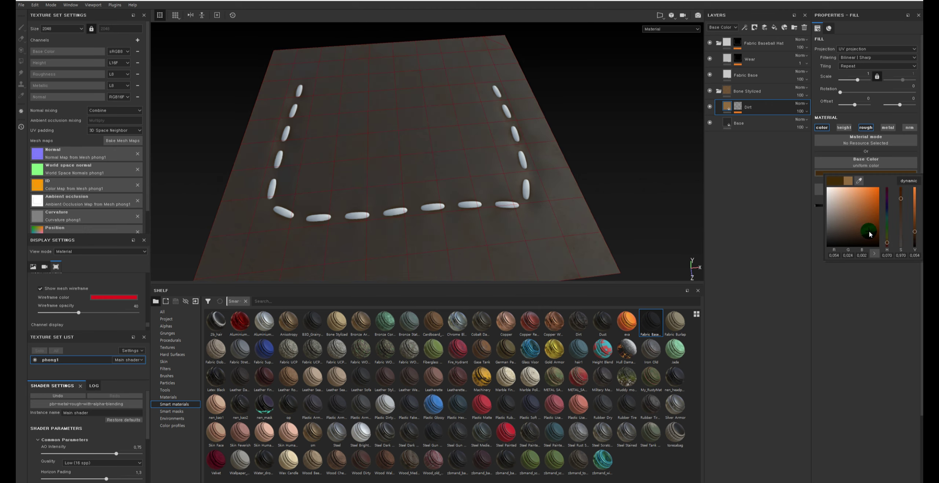
right_click_drag(573, 186, 567, 184, "alt")
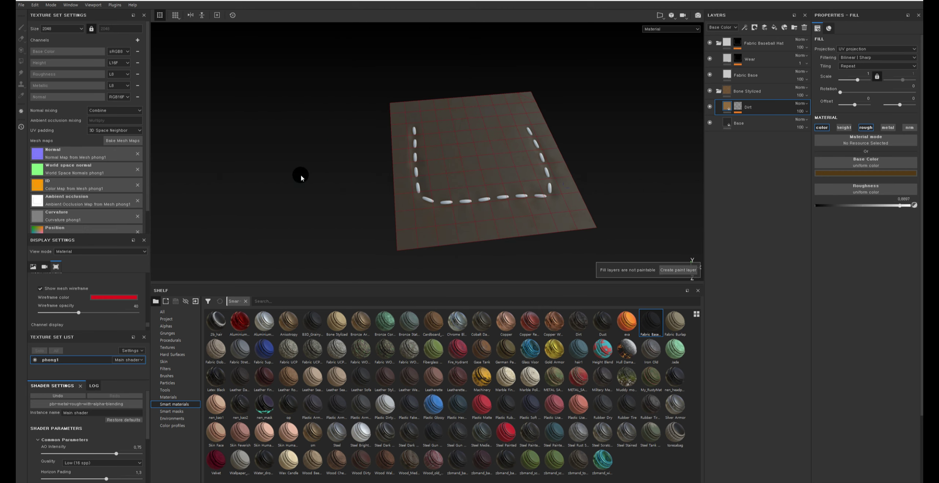
Step: Turn off Show mesh wireframe and view the stitches up close
left_click(41, 288)
left_click_drag(477, 99, 535, 164, "alt")
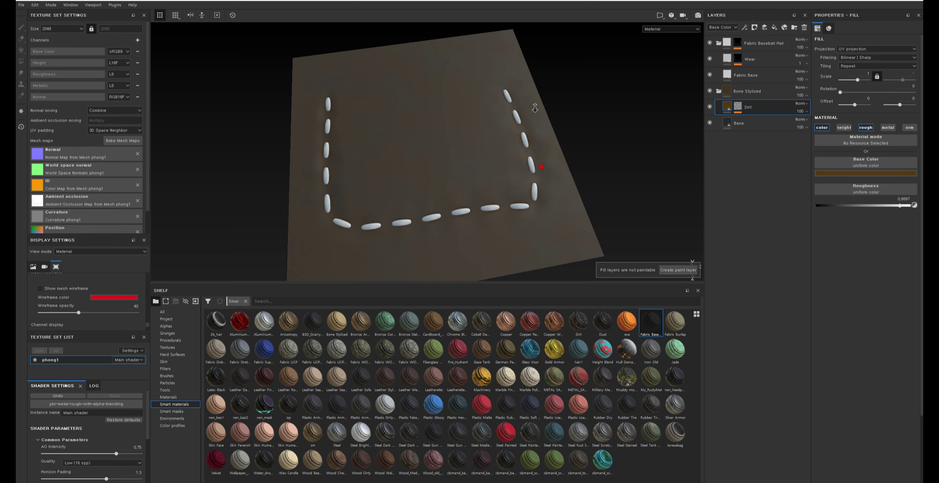
scroll(517, 116, "up", 5)
Step: Add a MaskShift filter with shift 0.38 to the Fabric Baseball Hat mask
left_click(736, 42)
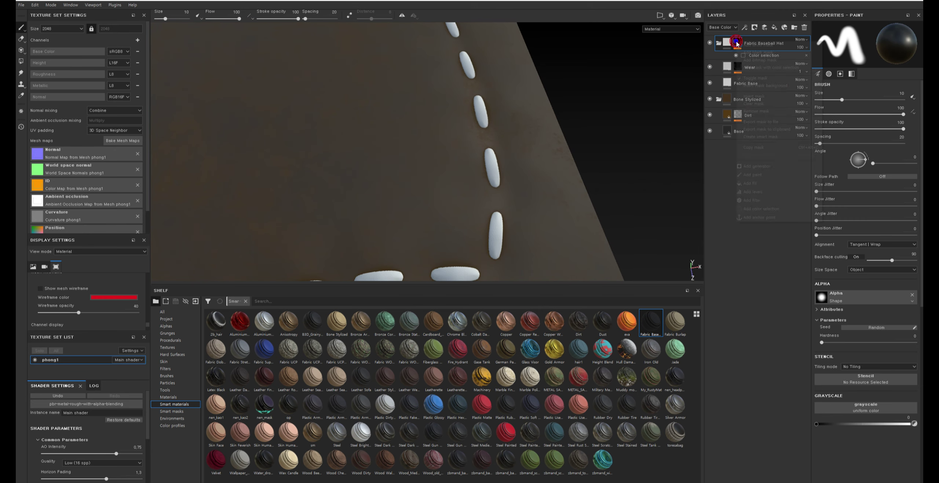
right_click(737, 42)
left_click(771, 209)
left_click(862, 39)
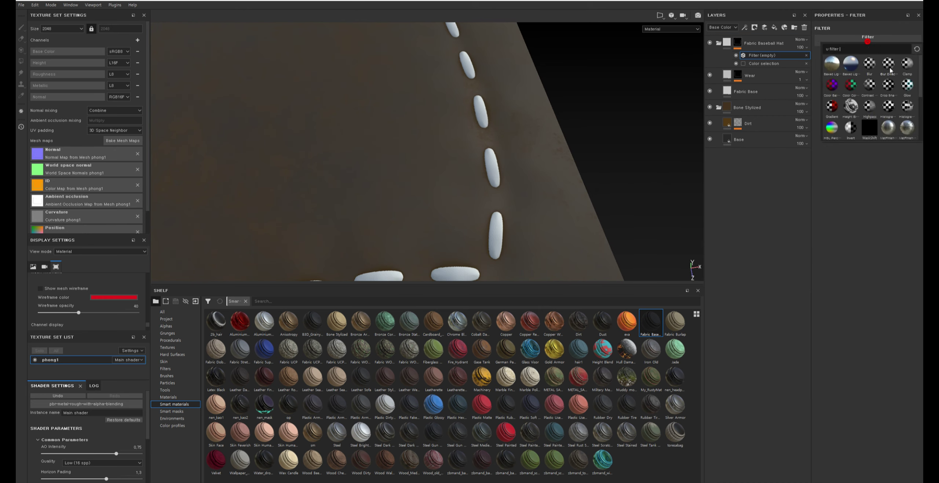
left_click(868, 129)
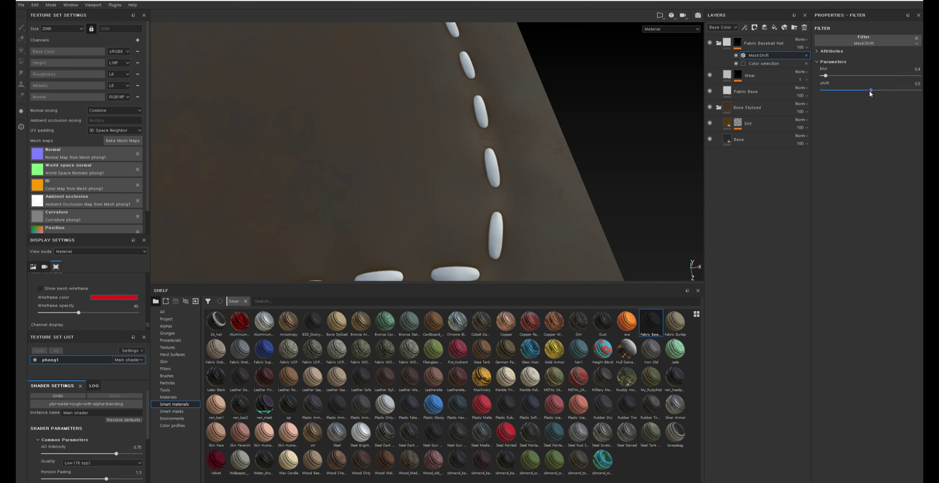
left_click_drag(870, 91, 858, 90)
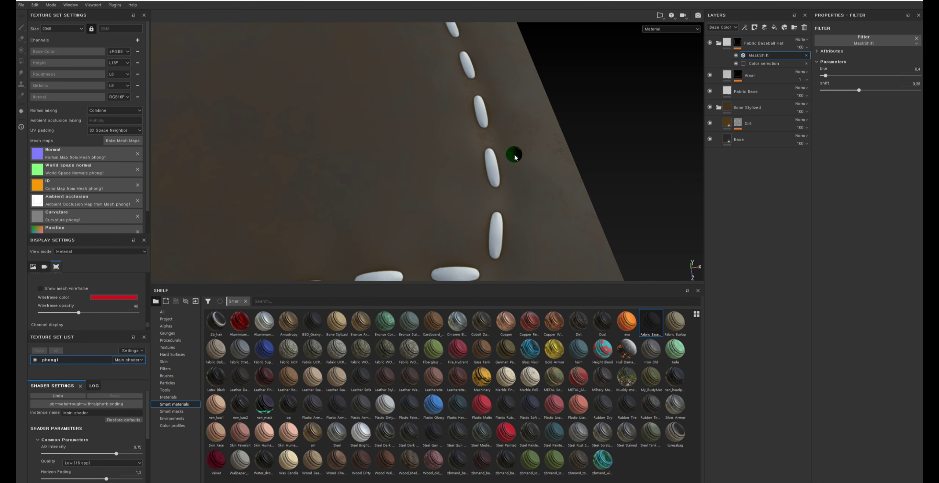
scroll(514, 156, "down", 5)
Step: Set the Fabric Base fill colour to red
left_click(748, 92)
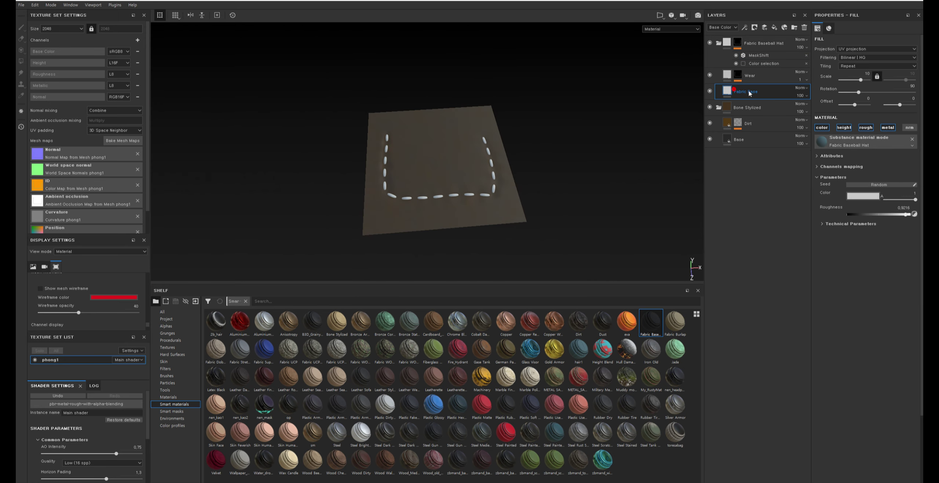
left_click(863, 195)
left_click(870, 226)
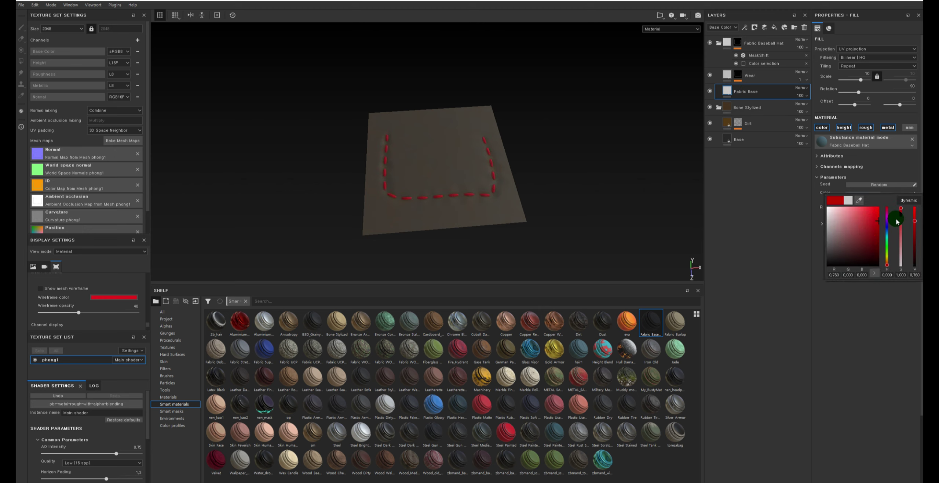
scroll(440, 151, "up", 5)
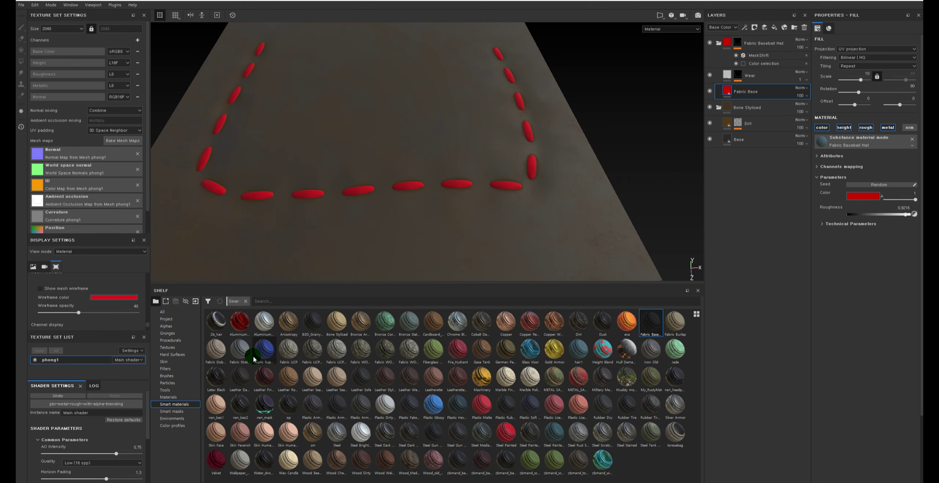
Step: Add Fill layer 1 and apply the Fabric Soft Denim material to it
left_click(773, 28)
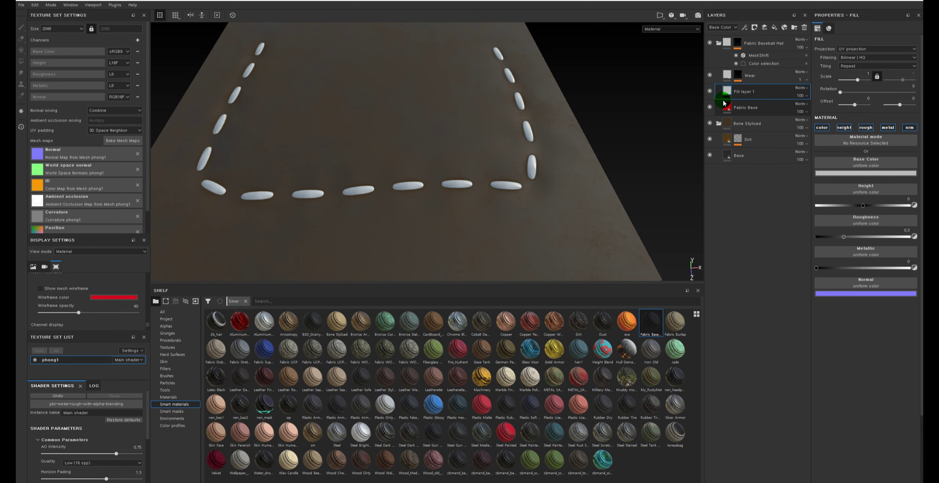
left_click(172, 397)
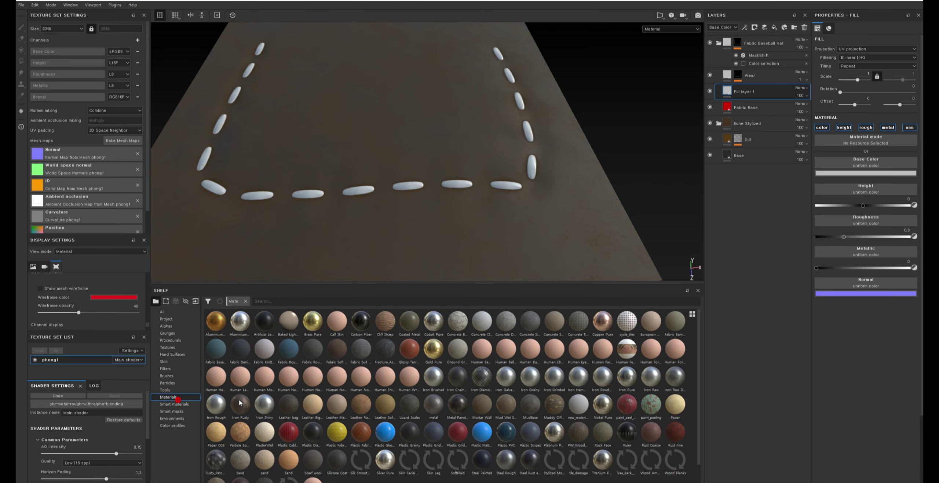
left_click(207, 352)
scroll(404, 100, "up", 5)
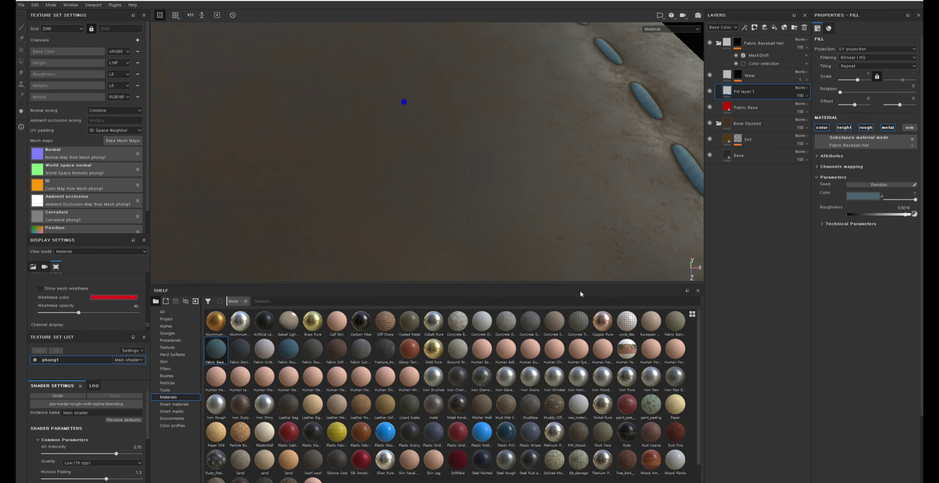
left_click_drag(404, 100, 478, 174, "alt")
left_click(289, 350)
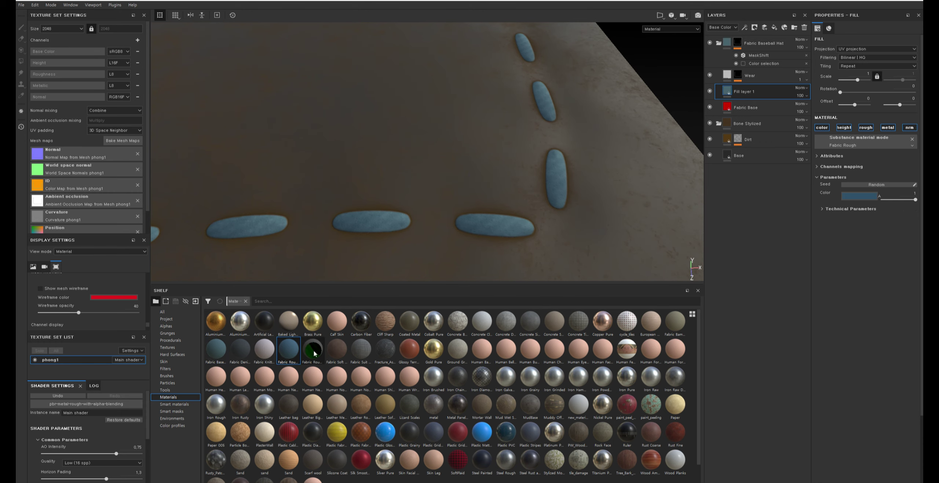
left_click(343, 354)
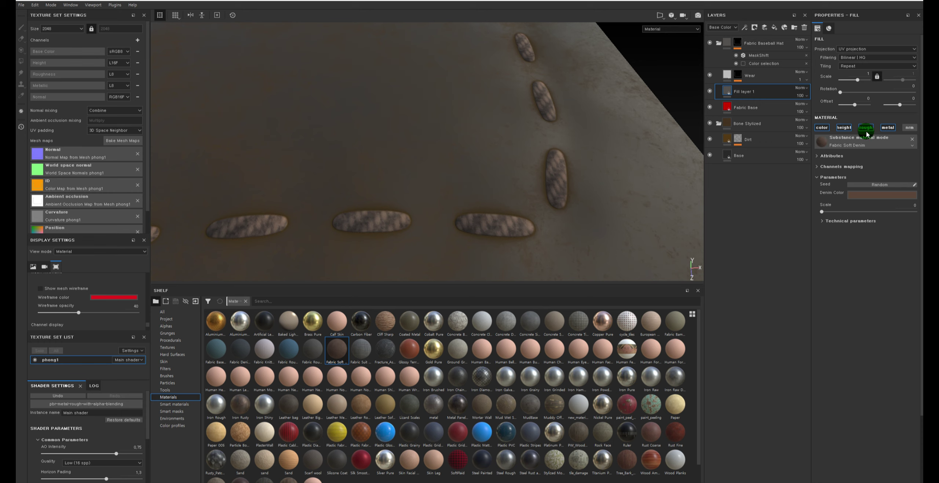
Step: Set the denim Scale to 4.06 and disable the layer's color channel
left_click_drag(857, 81, 859, 81)
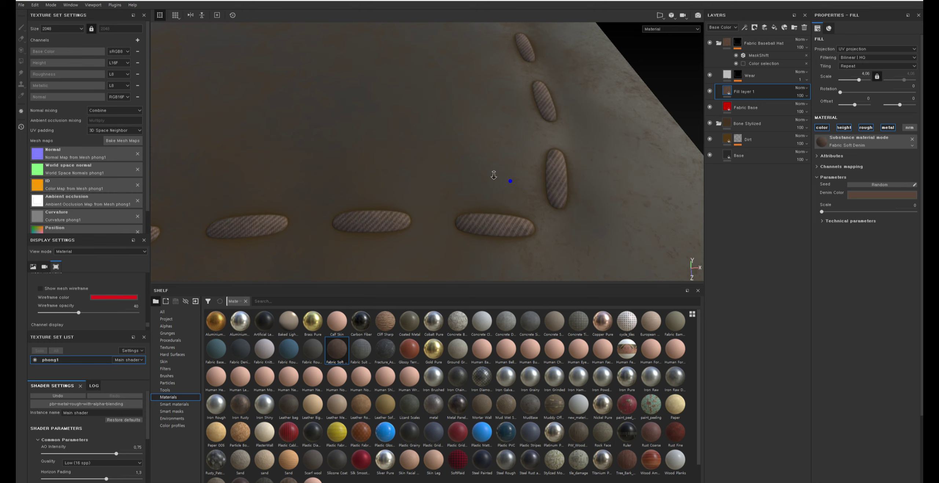
scroll(494, 175, "down", 5)
scroll(566, 130, "up", 5)
scroll(565, 129, "down", 1)
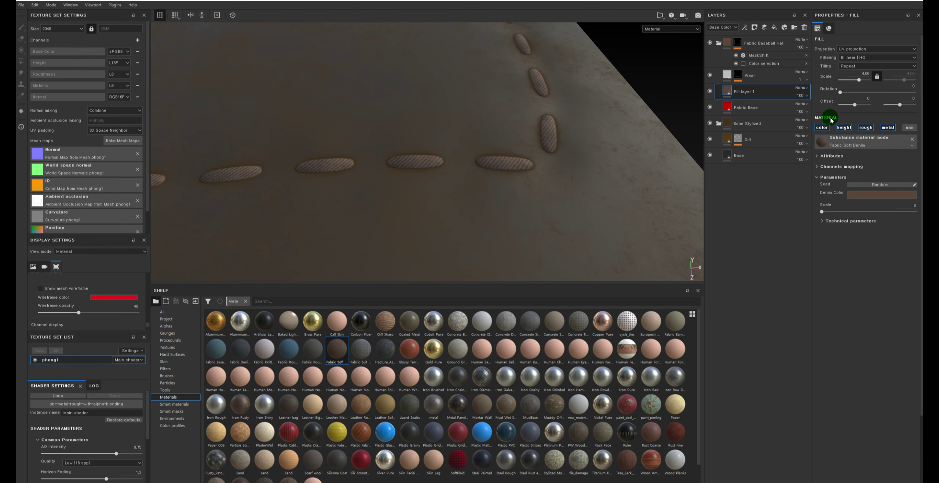
left_click(822, 128)
Step: Change the Fabric Base fill colour from red to a neutral grey
left_click(744, 107)
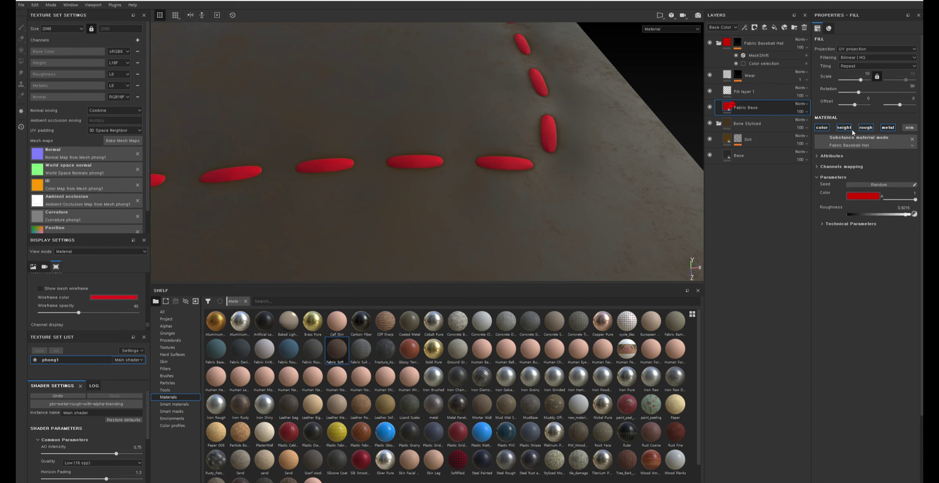
left_click(865, 202)
left_click_drag(851, 248, 767, 248)
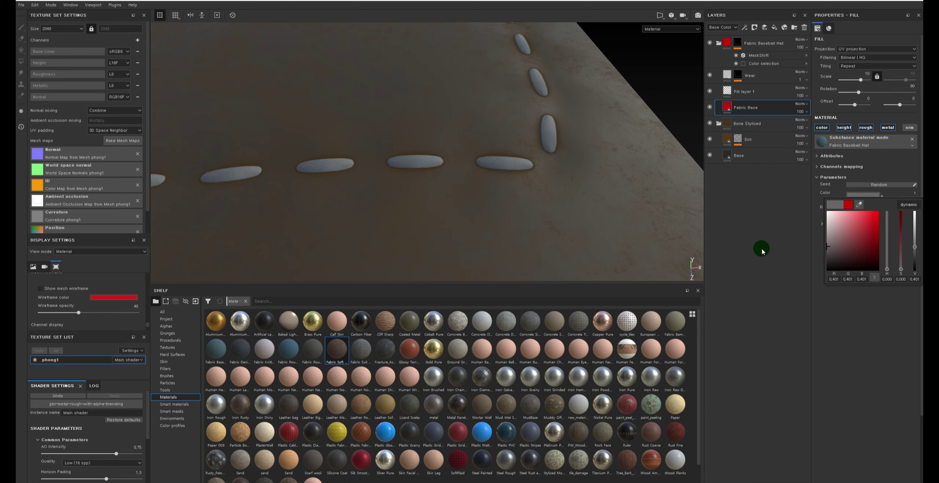
left_click(757, 251)
Step: Raise Fill layer 1's denim Scale so the weave shows on the stitches
key("f")
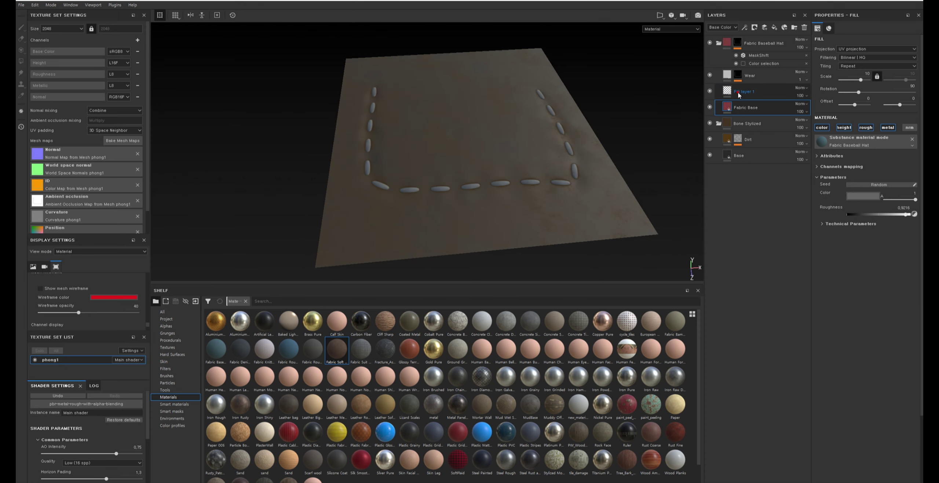
left_click(739, 95)
scroll(559, 140, "up", 3)
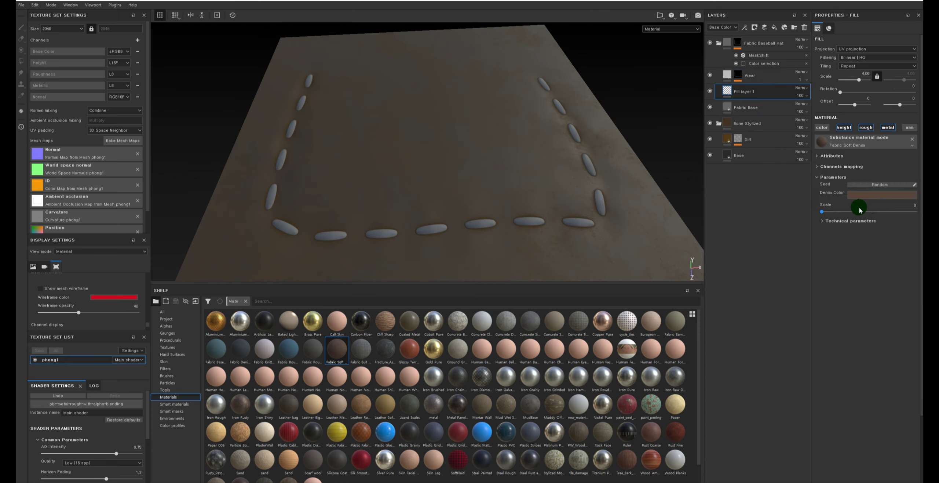
left_click_drag(822, 211, 836, 212)
scroll(503, 136, "up", 4)
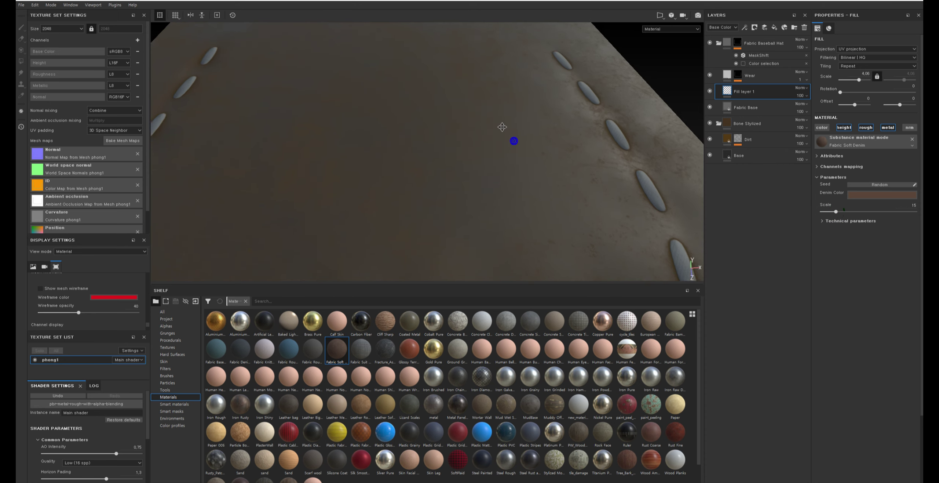
left_click(858, 81)
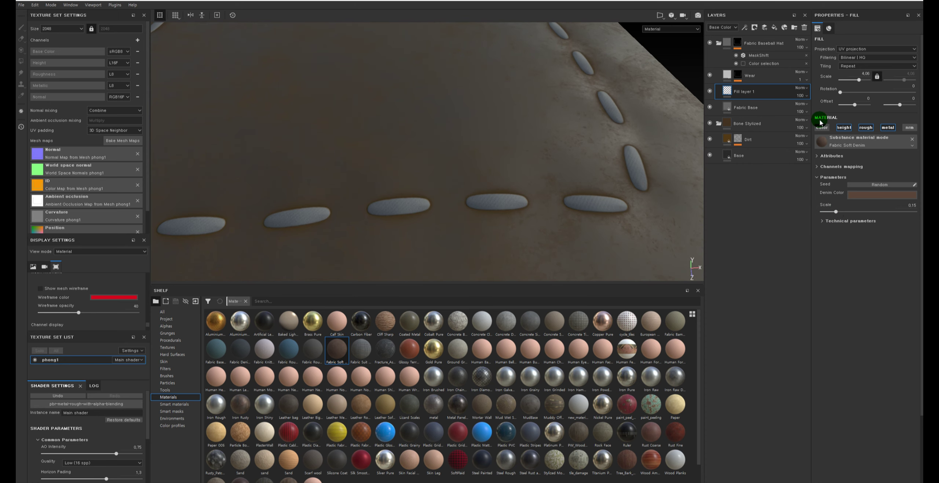
scroll(604, 178, "down", 5)
left_click_drag(603, 179, 586, 111, "alt")
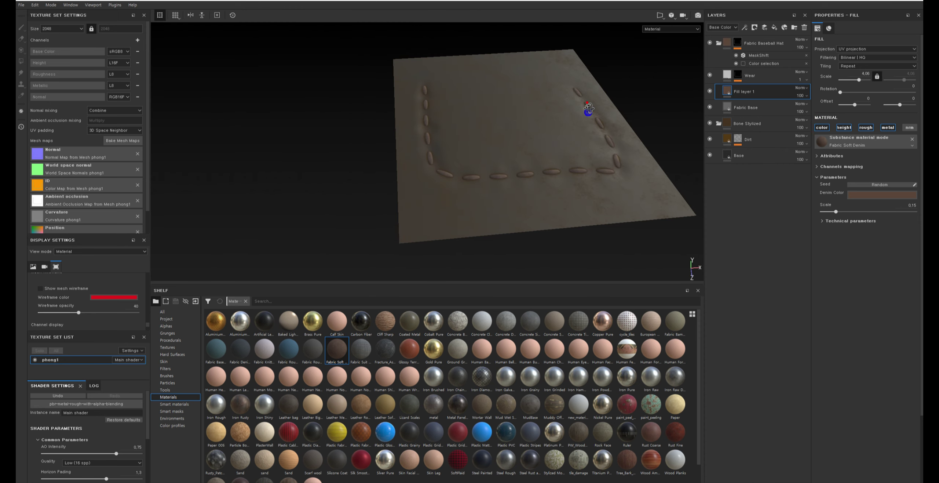
scroll(587, 111, "up", 6)
Step: Lighten the Bone Stylized Base layer's Base Color, then select the Wear layer
left_click(752, 155)
left_click(866, 172)
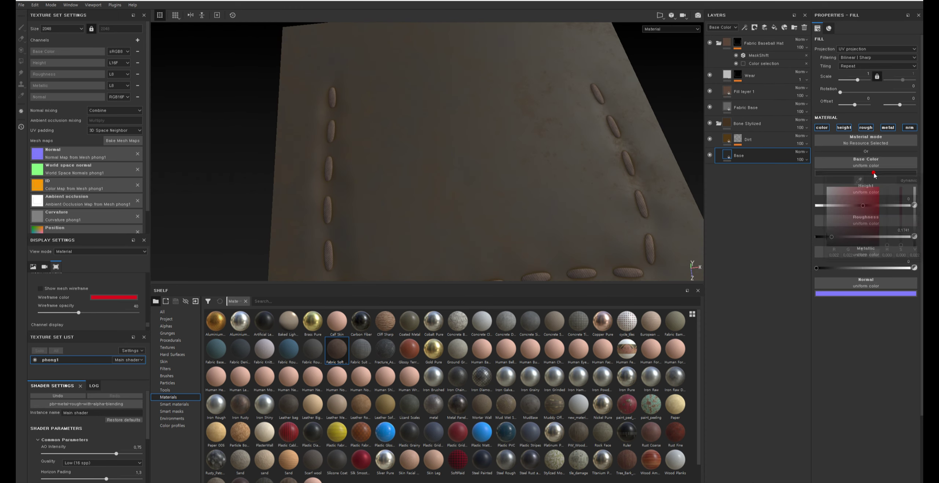
left_click(844, 220)
scroll(567, 207, "down", 3)
left_click_drag(567, 207, 471, 63, "alt")
scroll(520, 80, "up", 3)
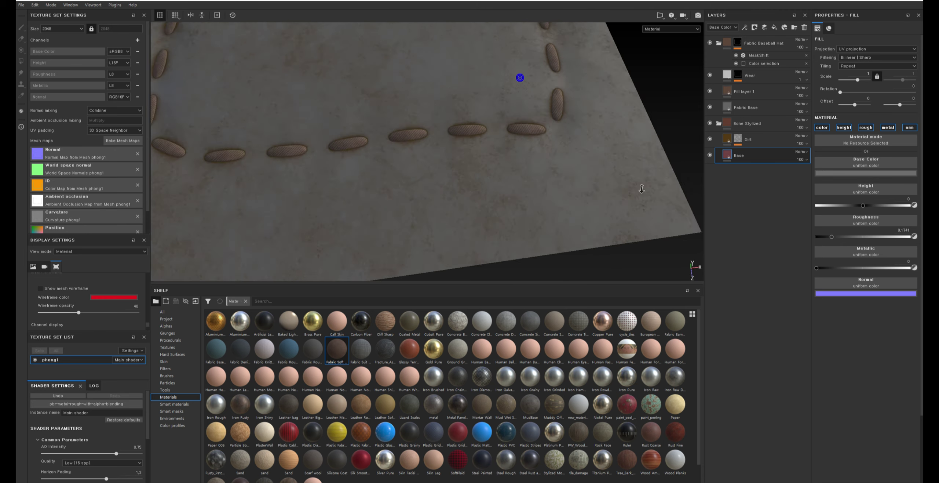
scroll(561, 200, "up", 2)
scroll(561, 199, "down", 3)
mouse_move(585, 199)
left_mouse_down("alt")
mouse_move(429, 120)
mouse_move(513, 141)
mouse_move(421, 109)
mouse_move(498, 149)
left_mouse_up("alt")
scroll(499, 149, "down", 2)
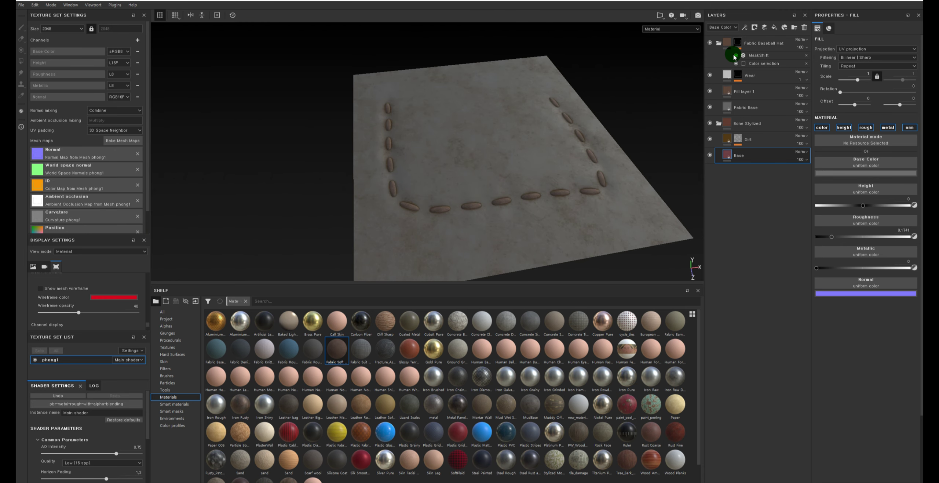
left_click(720, 74)
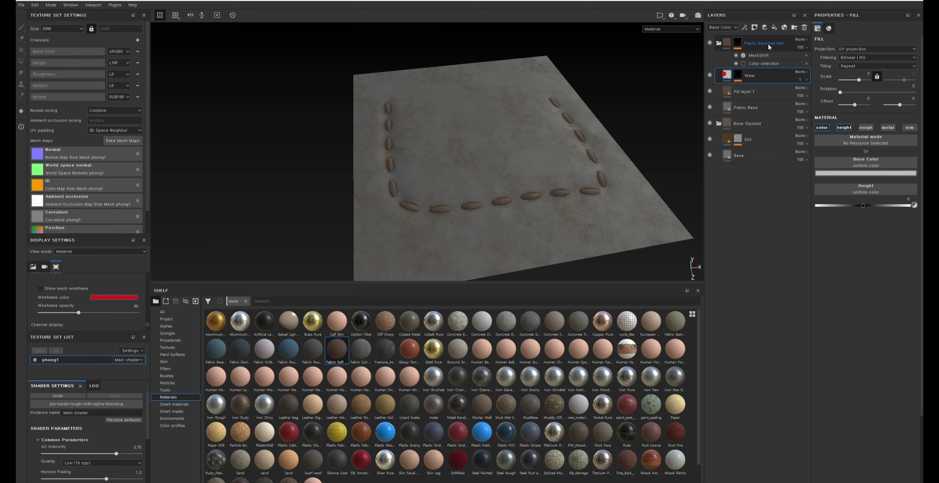
Step: Add Fill layer 2 at the top of the stack with a black Base Color
left_click(778, 27)
right_click(758, 78)
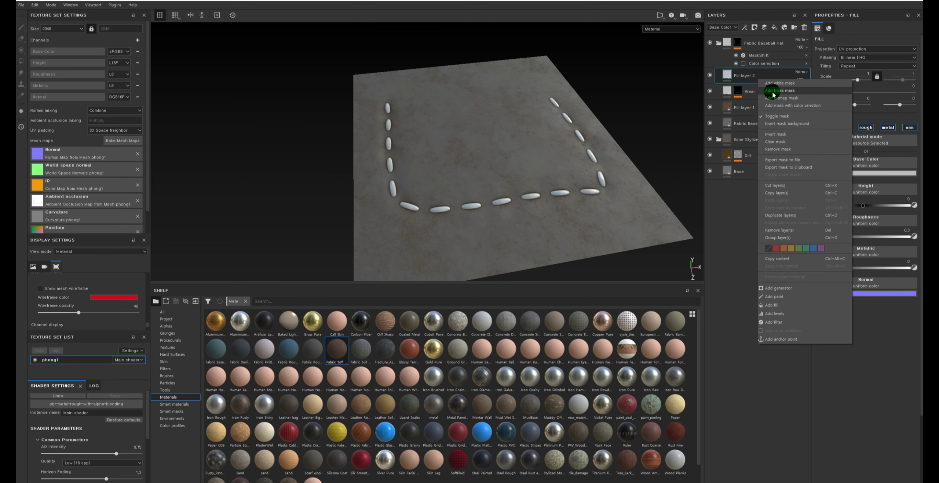
mouse_move(729, 78)
left_mouse_down()
mouse_move(737, 124)
mouse_move(752, 44)
mouse_move(733, 42)
left_mouse_up()
right_click(734, 44)
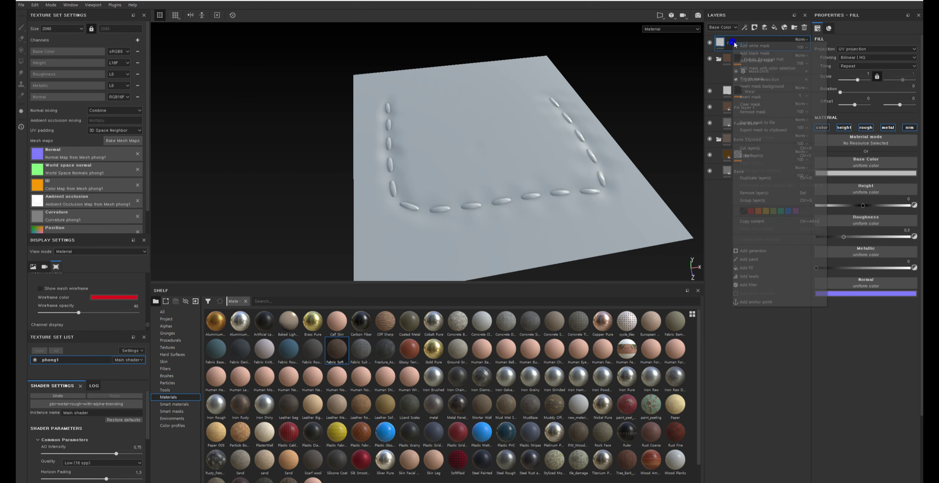
left_click(774, 212)
left_click(881, 173)
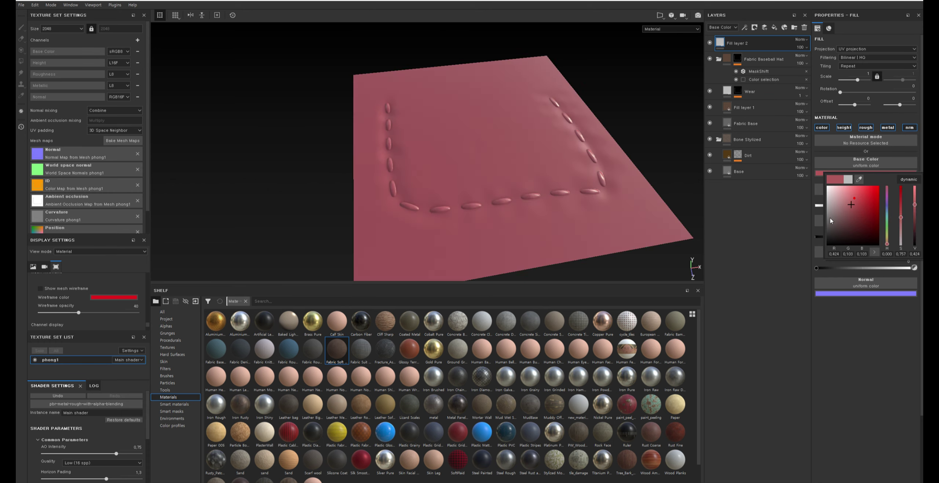
left_click(844, 220)
Step: Add a black mask to Fill layer 2 and give it a fill
right_click(728, 46)
left_click(744, 68)
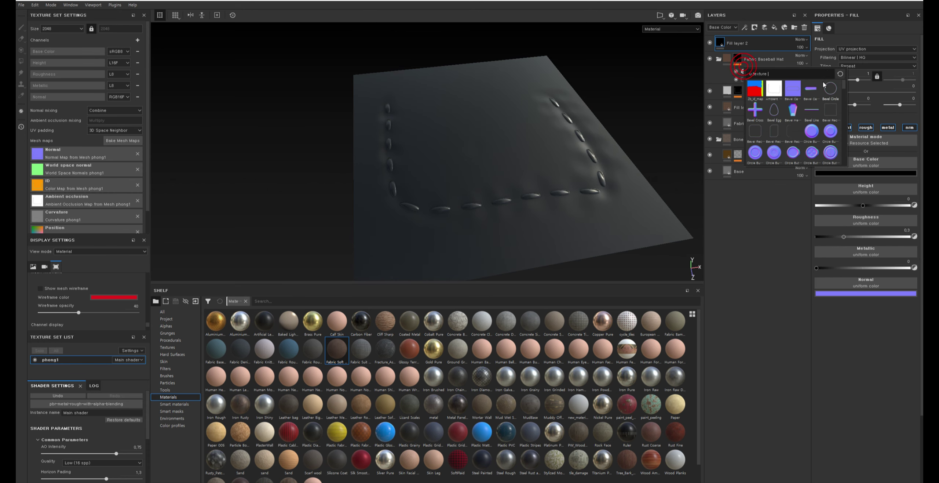
scroll(796, 95, "down", 2)
left_click(751, 130)
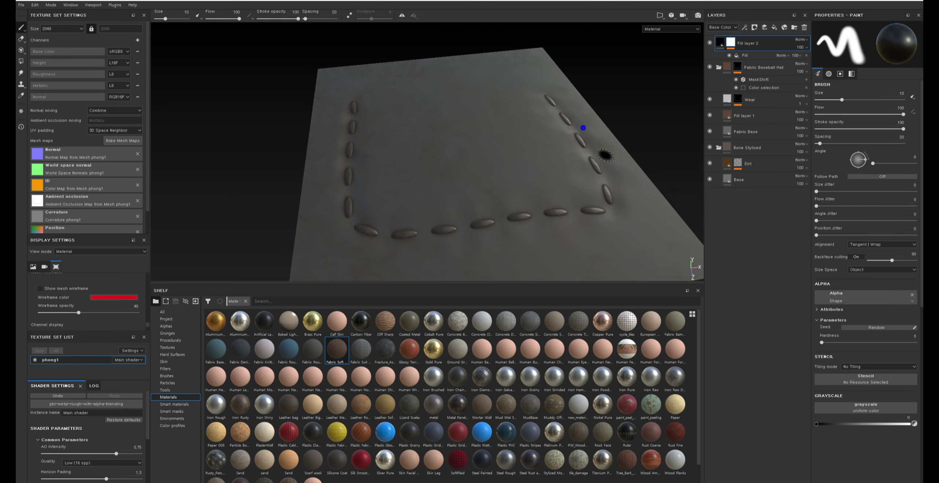
Step: Add a Levels effect to Fill layer 2's mask
left_click(732, 41, "alt")
right_click(733, 41)
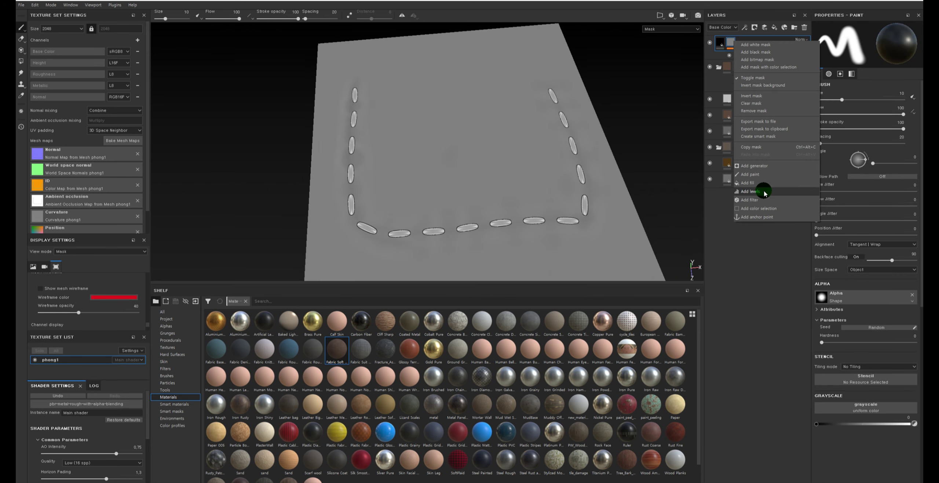
left_click(759, 208)
left_click(751, 46)
Step: Set the mask Levels black point to 0.224 and pull the midtones down for faint grime
left_click(745, 28)
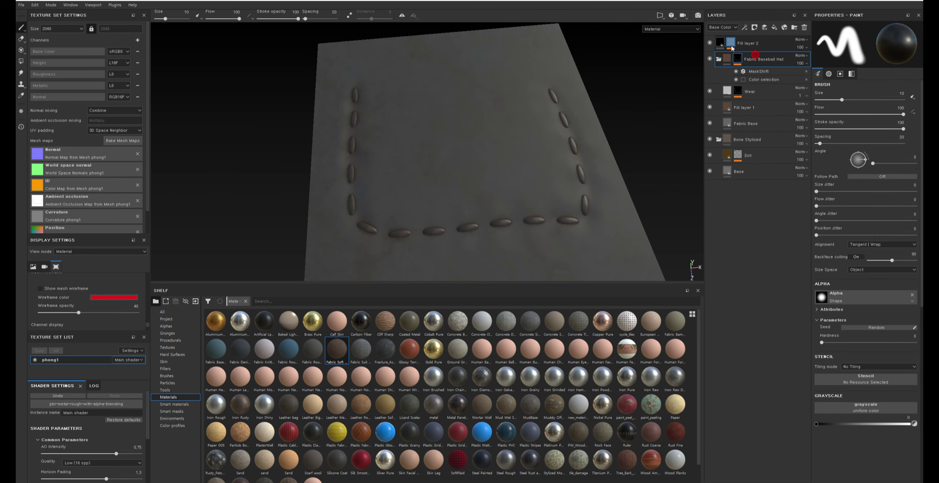
left_click_drag(867, 44, 881, 44)
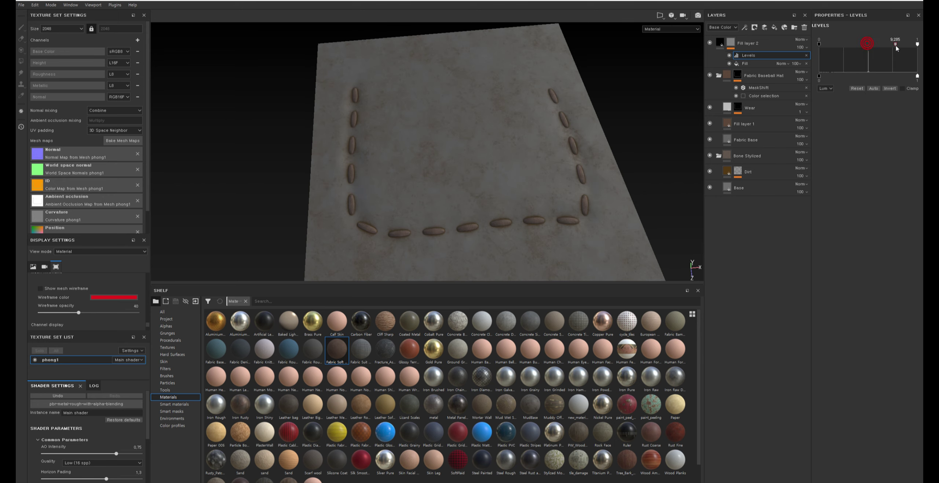
left_click_drag(818, 44, 840, 44)
scroll(580, 110, "up", 3)
scroll(580, 165, "up", 3)
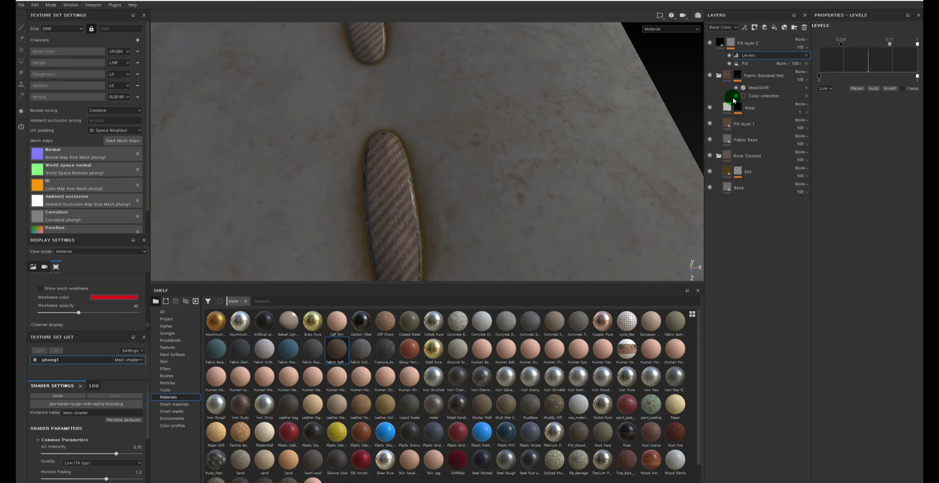
mouse_move(889, 44)
left_mouse_down()
mouse_move(831, 45)
mouse_move(859, 46)
left_mouse_up()
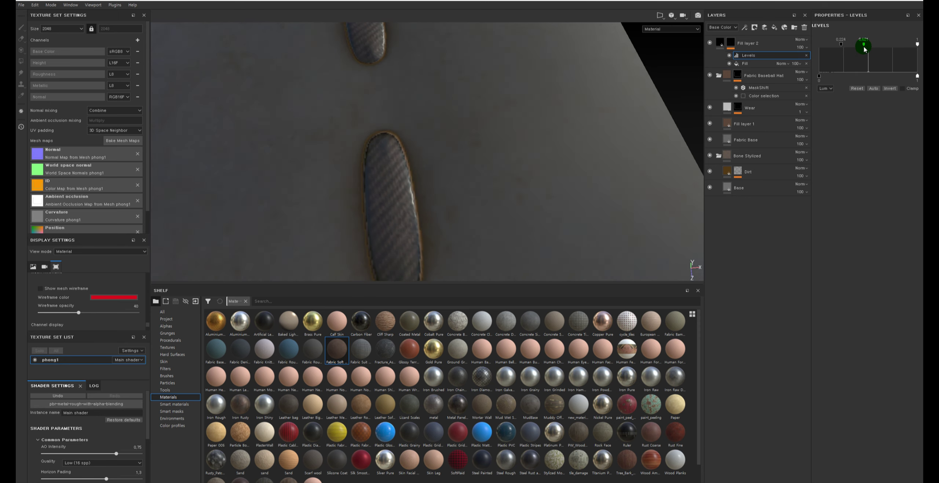
Step: Disable Fill layer 2's height and roughness channels and set its Base Color to dark grey
left_click(724, 51)
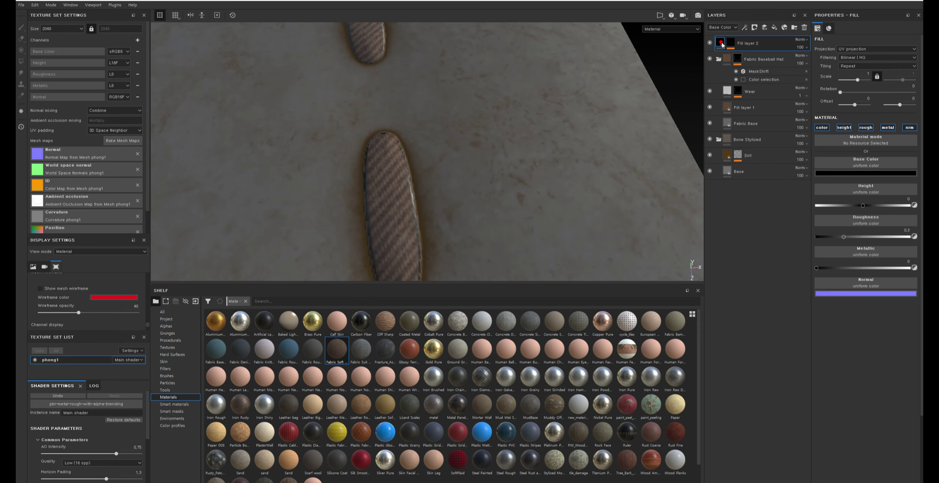
left_click(844, 128)
left_click(862, 127)
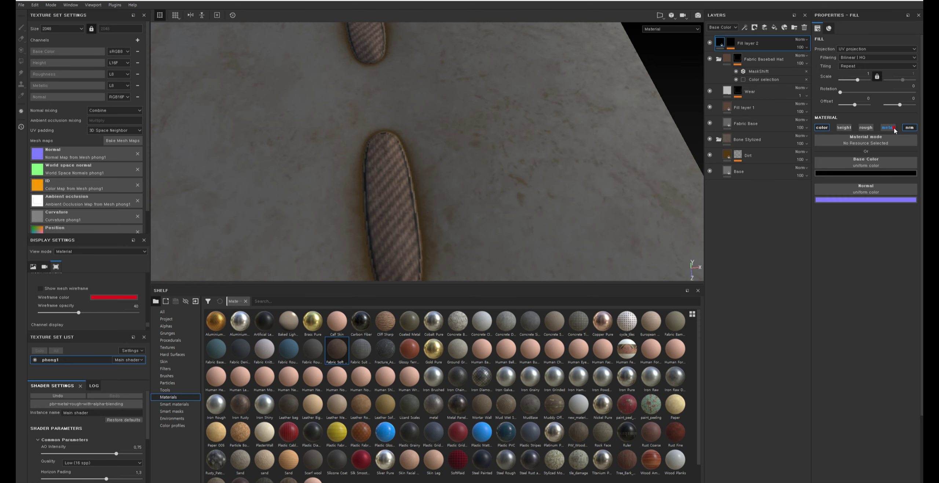
left_click(849, 173)
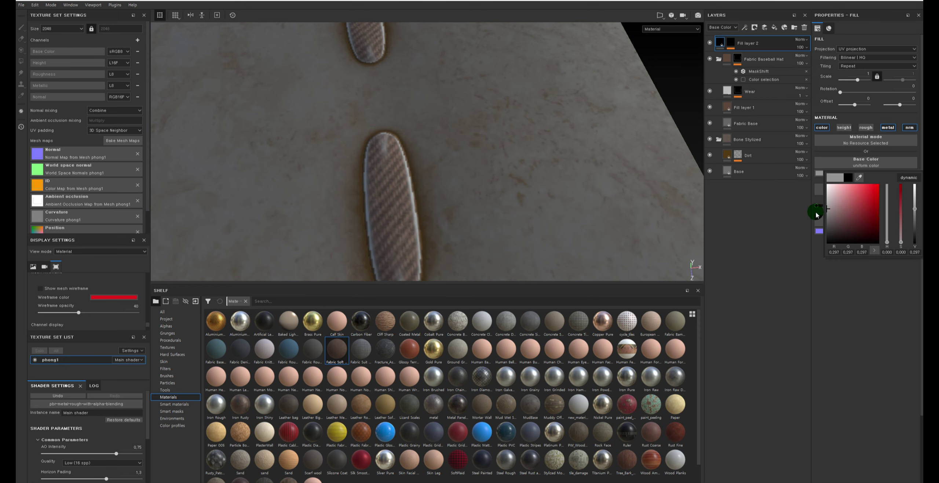
left_click(827, 207)
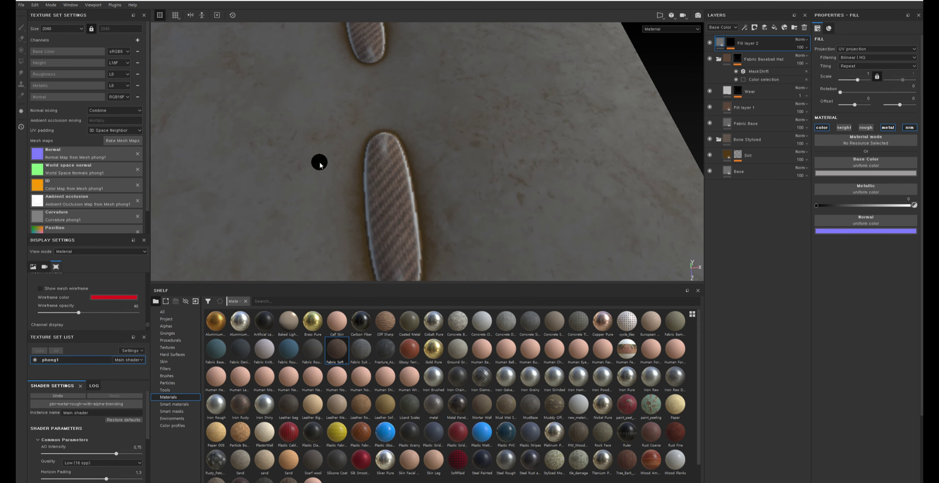
mouse_move(318, 162)
left_mouse_down("alt")
mouse_move(457, 189)
mouse_move(419, 108)
mouse_move(442, 178)
mouse_move(504, 85)
left_mouse_up("alt")
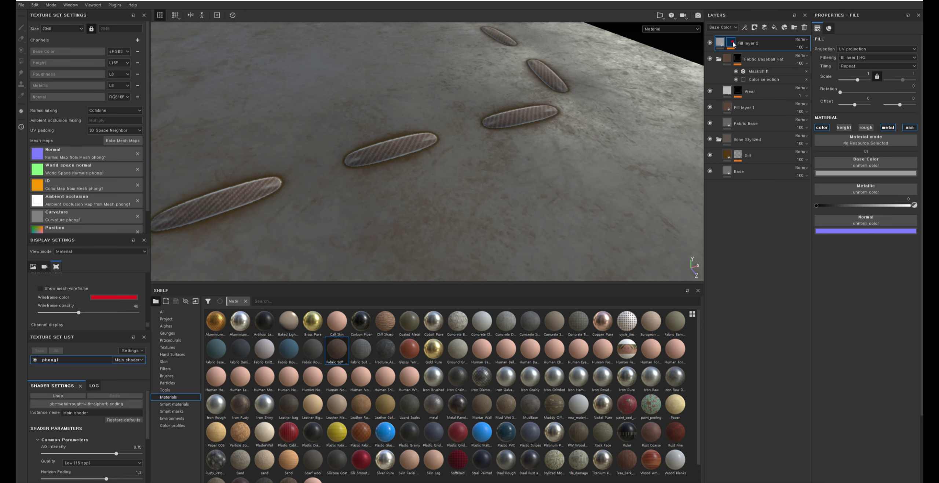
Step: Set Fill layer 2's opacity to 32, inspect the plane, then hide the layer to compare
left_click(730, 42)
left_click(803, 47)
left_click_drag(814, 60, 804, 62)
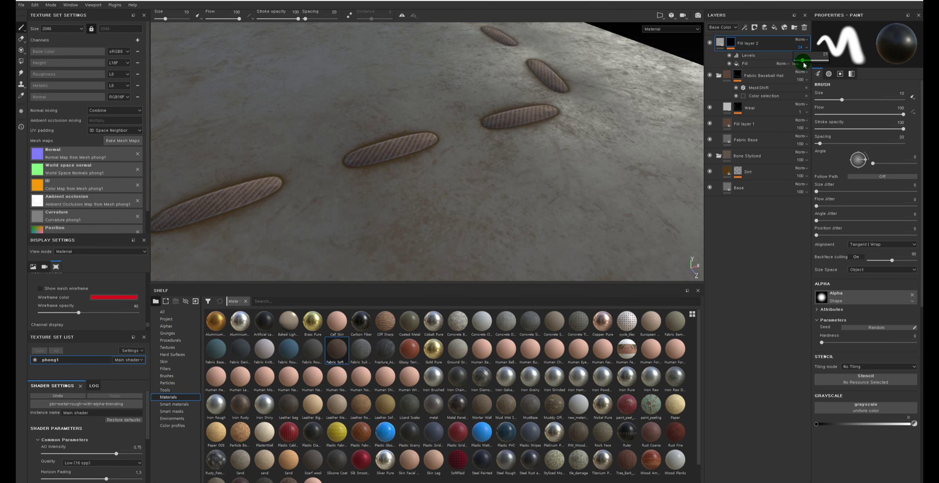
key("f")
mouse_move(618, 149)
left_mouse_down("alt")
mouse_move(461, 117)
mouse_move(350, 129)
mouse_move(412, 98)
left_mouse_up("alt")
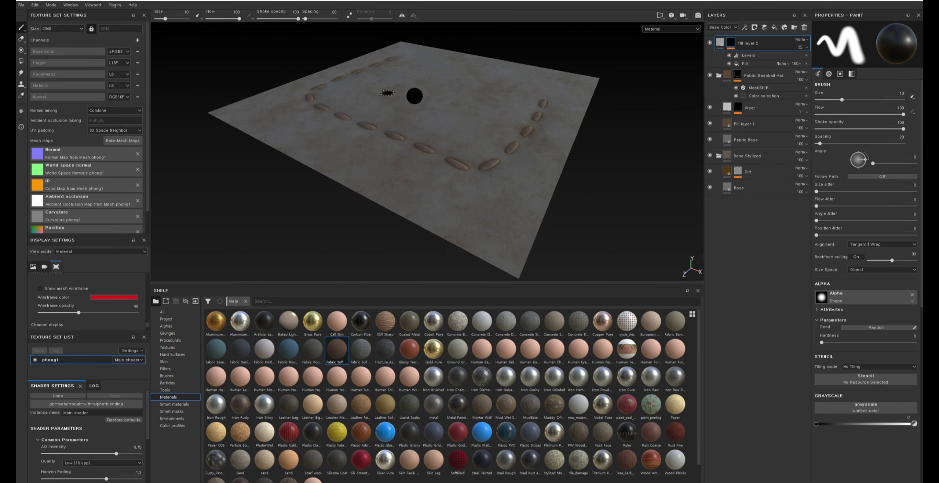
mouse_move(413, 99)
right_mouse_down("alt")
mouse_move(534, 210)
mouse_move(503, 176)
mouse_move(534, 188)
right_mouse_up("alt")
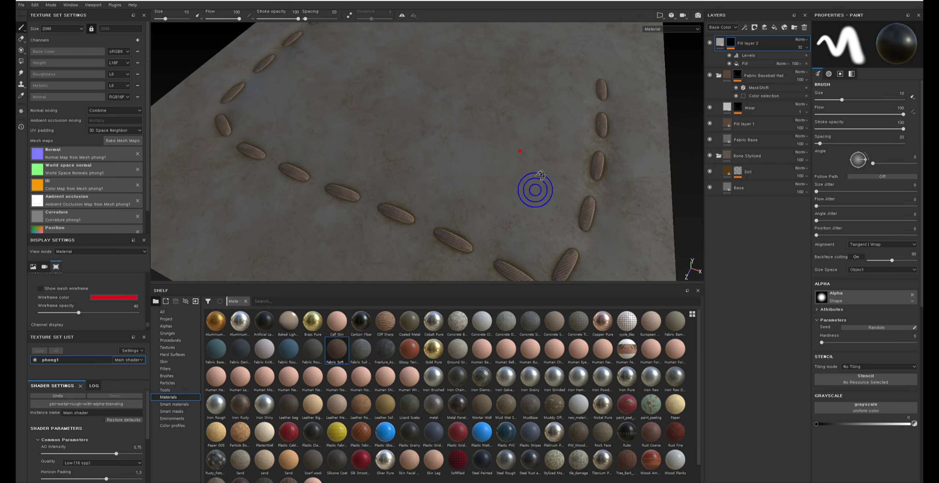
mouse_move(534, 188)
left_mouse_down("alt")
mouse_move(517, 182)
mouse_move(532, 174)
left_mouse_up("alt")
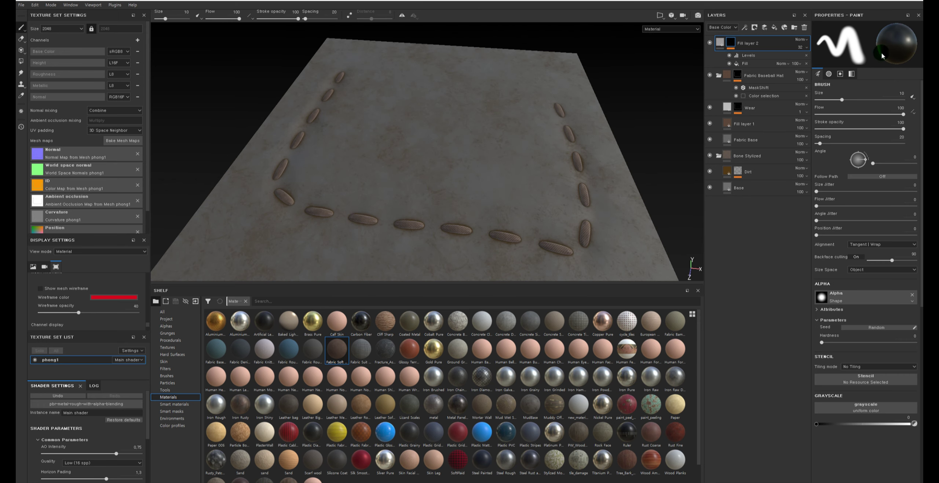
left_click(708, 43)
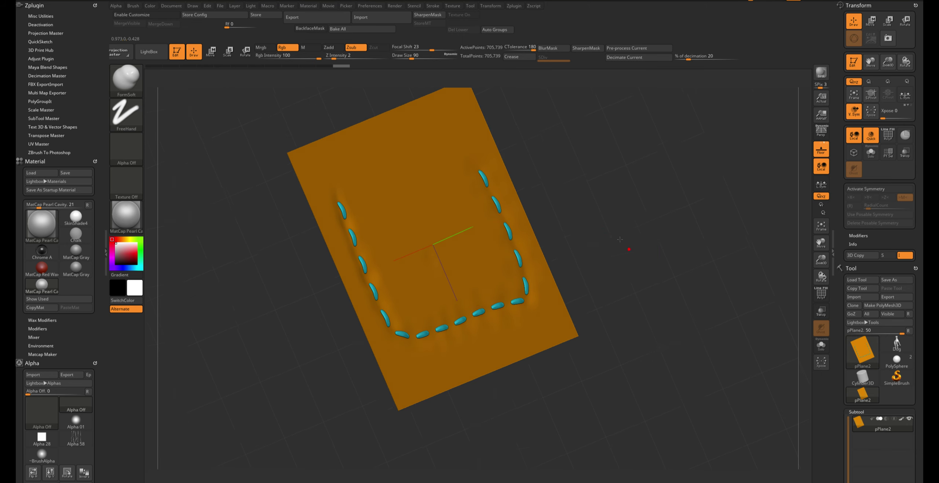
left_click_drag(592, 235, 607, 220)
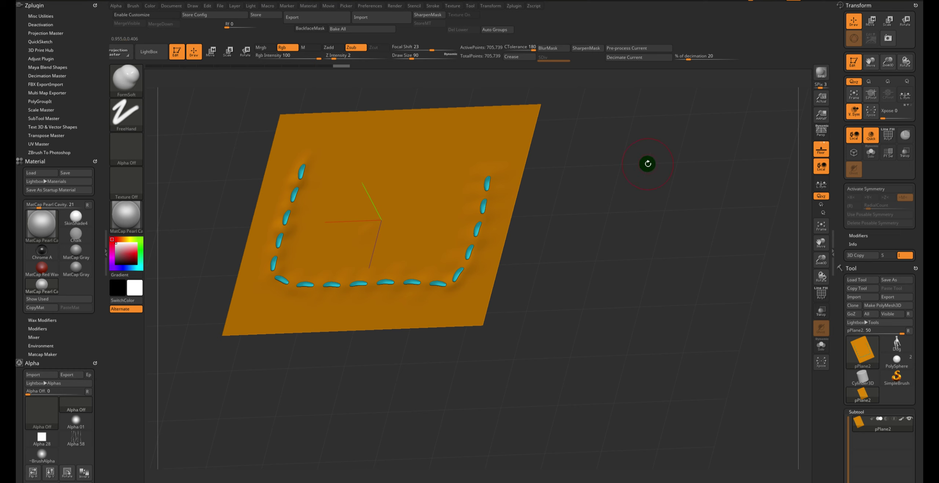
scroll(916, 260, "down", 10)
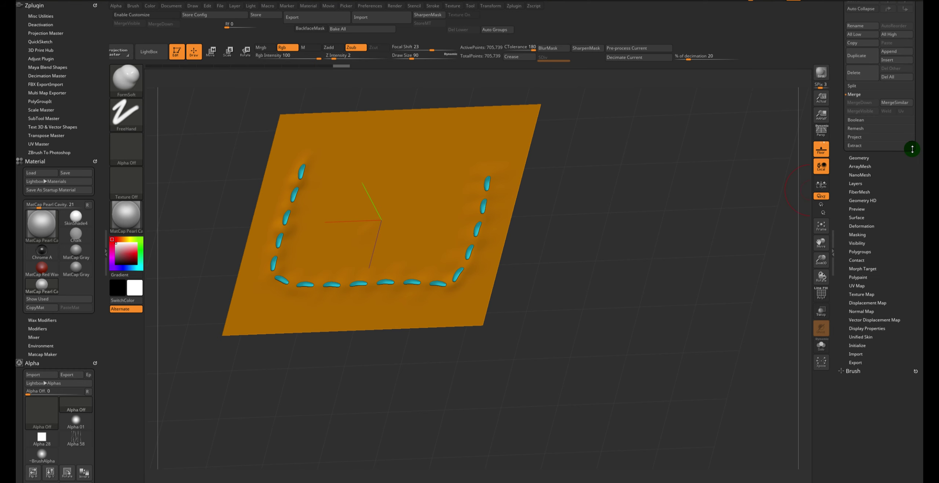
left_click(860, 277)
scroll(861, 279, "up", 10)
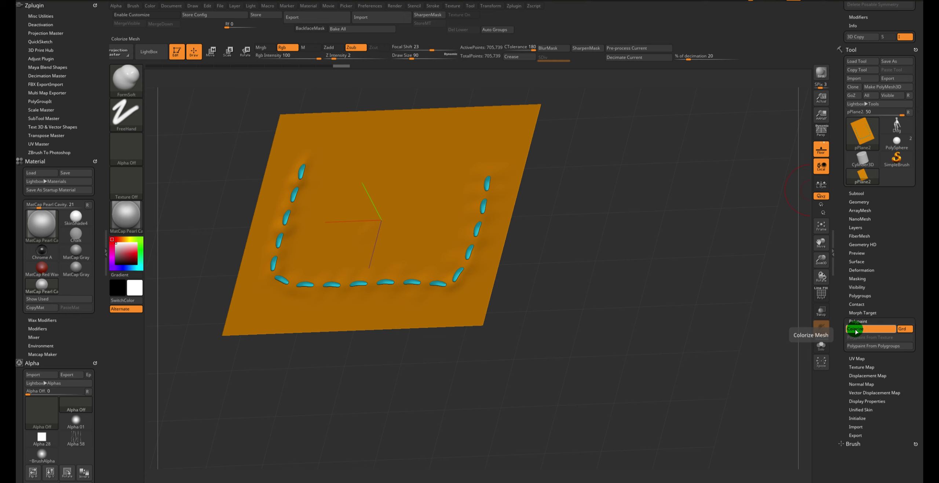
left_click(22, 481)
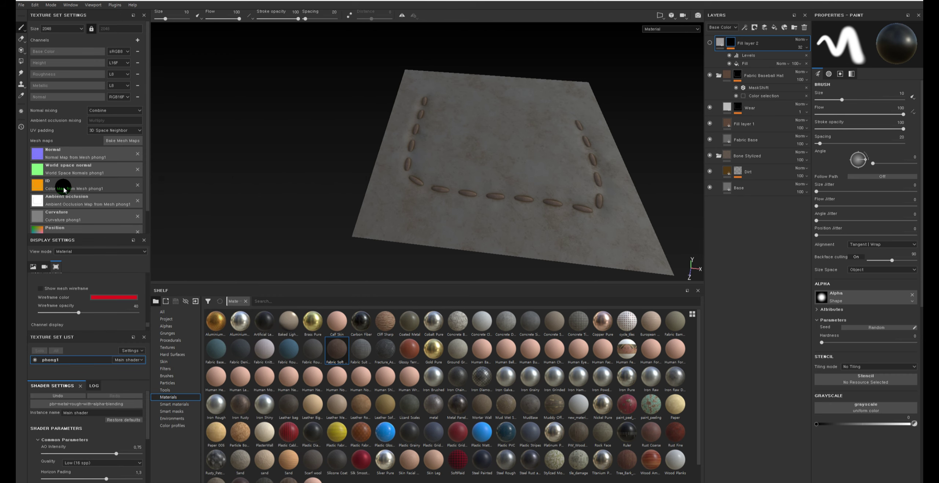
left_click(64, 189)
left_click_drag(613, 119, 622, 157, "alt")
right_click_drag(622, 157, 653, 217, "alt")
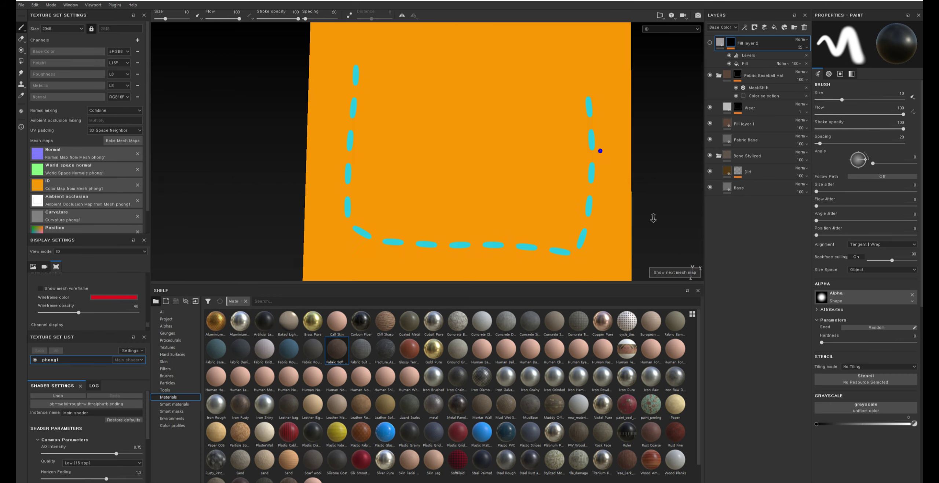
left_click_drag(653, 218, 603, 209, "alt")
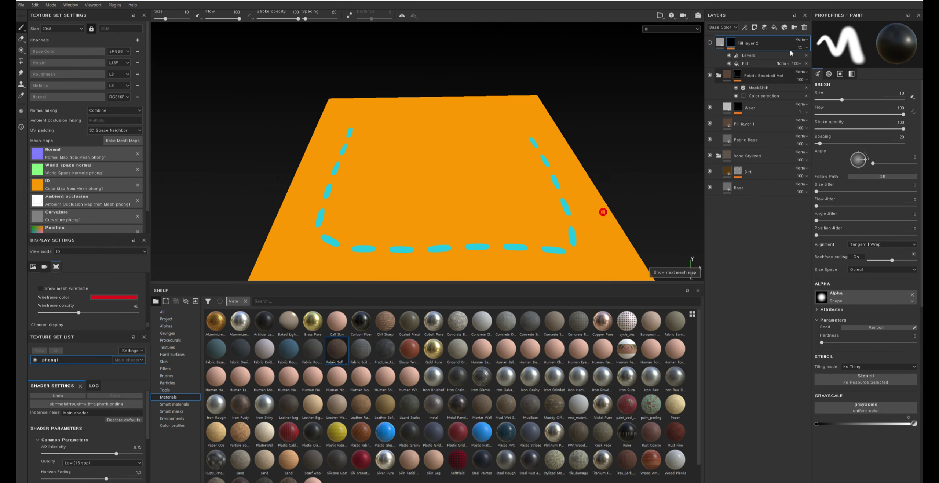
left_click(758, 97)
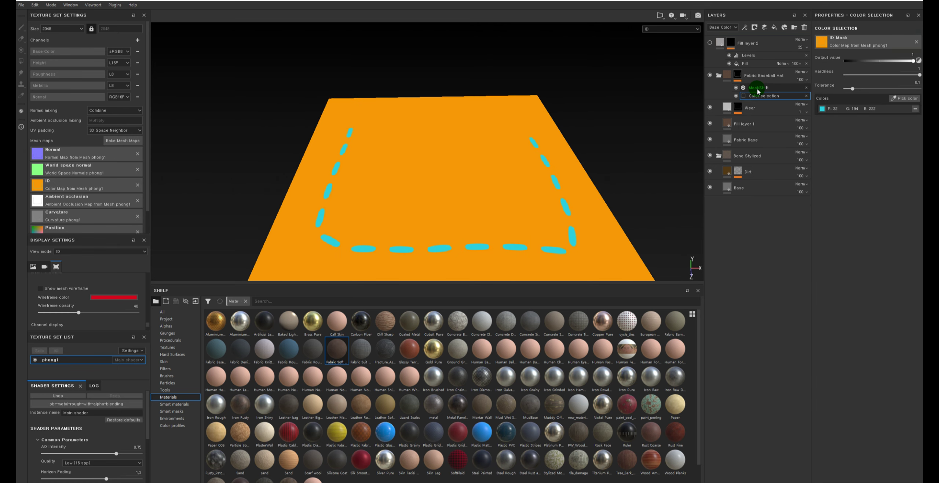
left_click(533, 118)
key("m")
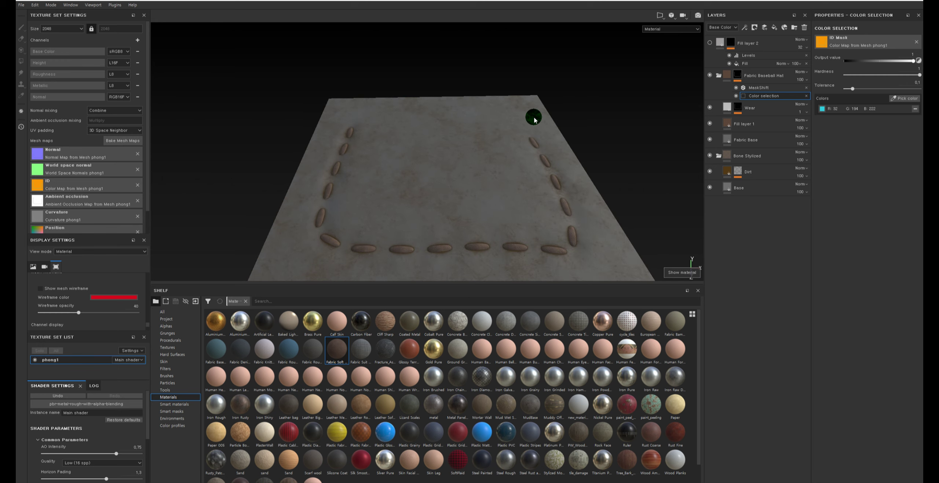